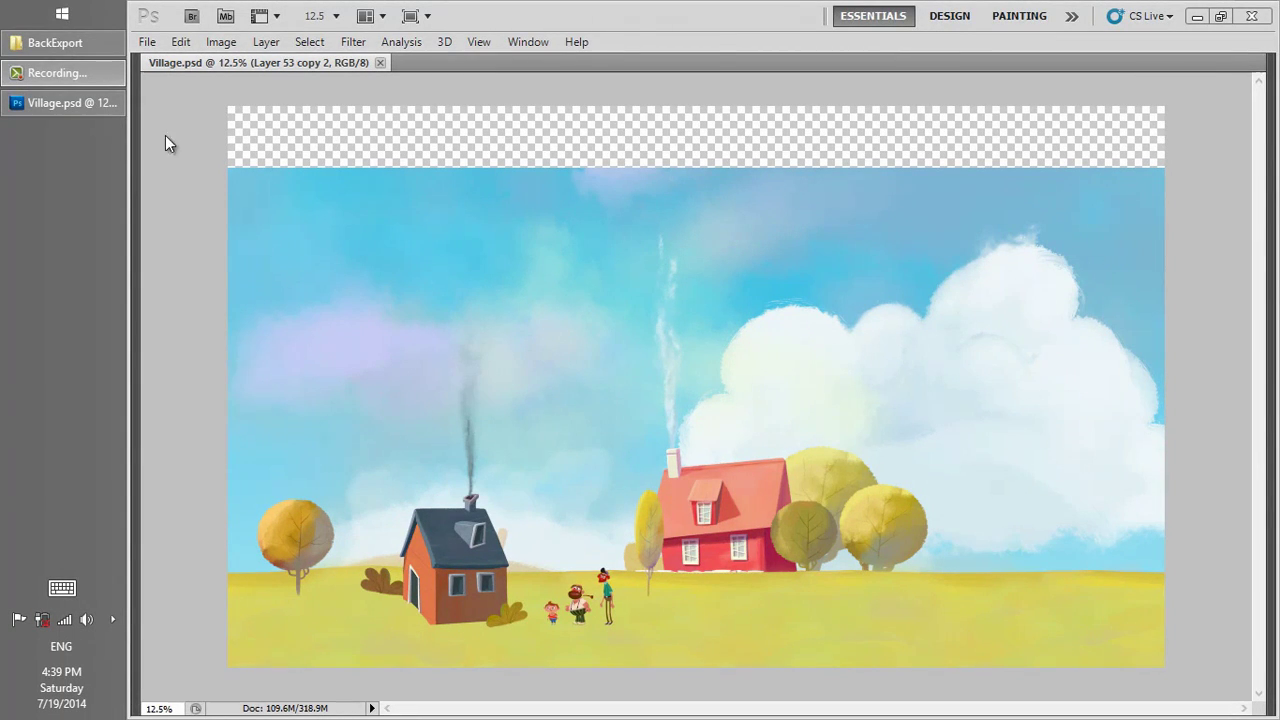
- Show the hidden panels and look at the layers inside the Cottage group, then collapse the group again
{"action": "left_click", "coordinate": [636, 24]}
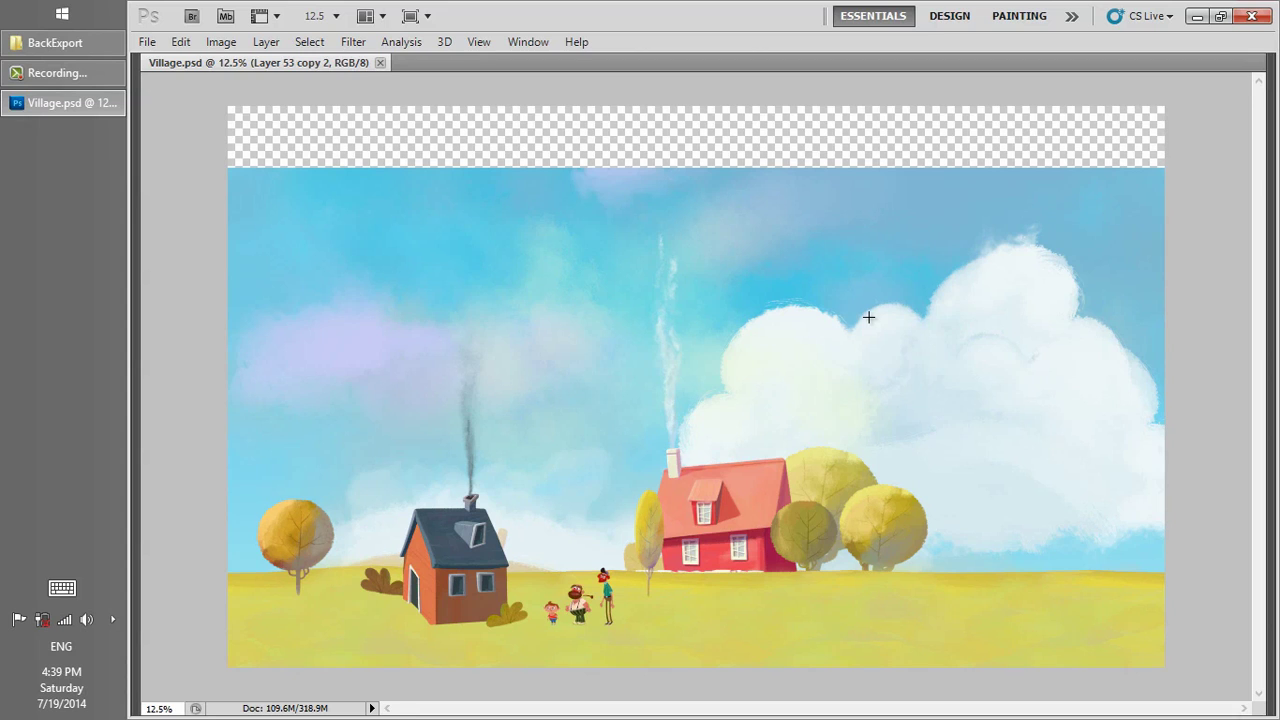
{"action": "key", "text": "Tab"}
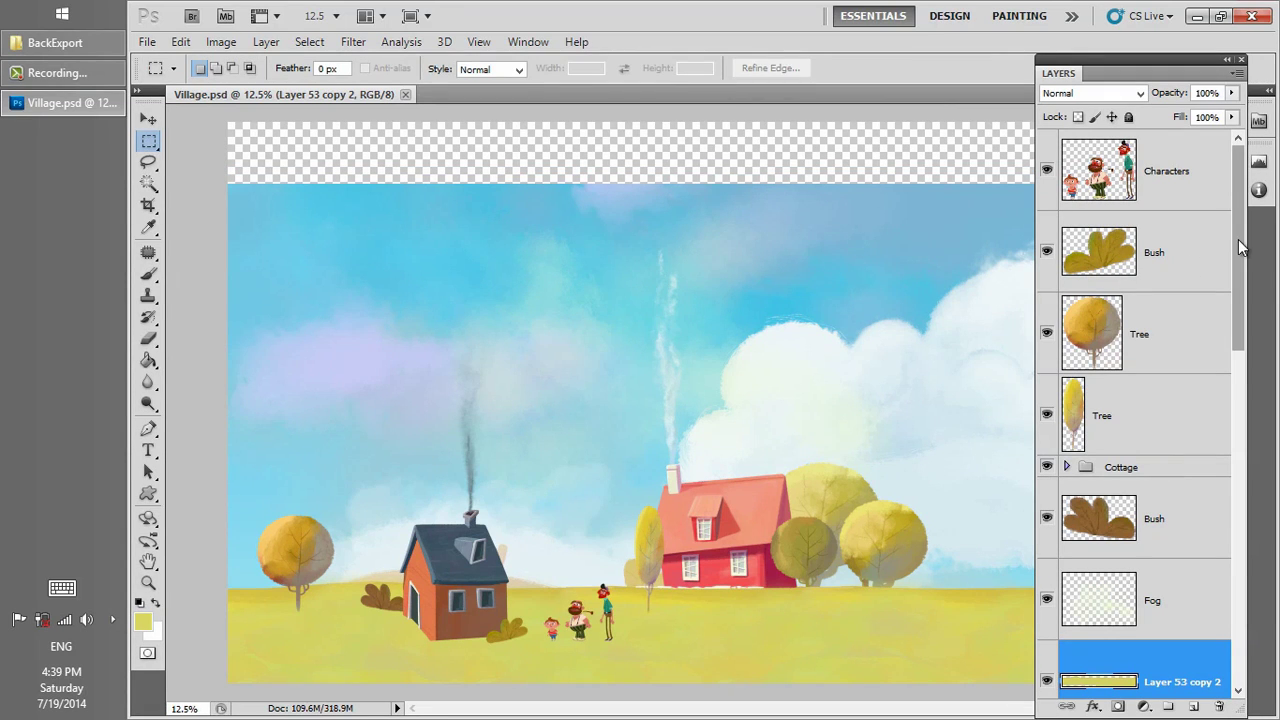
{"action": "left_click", "coordinate": [1199, 249]}
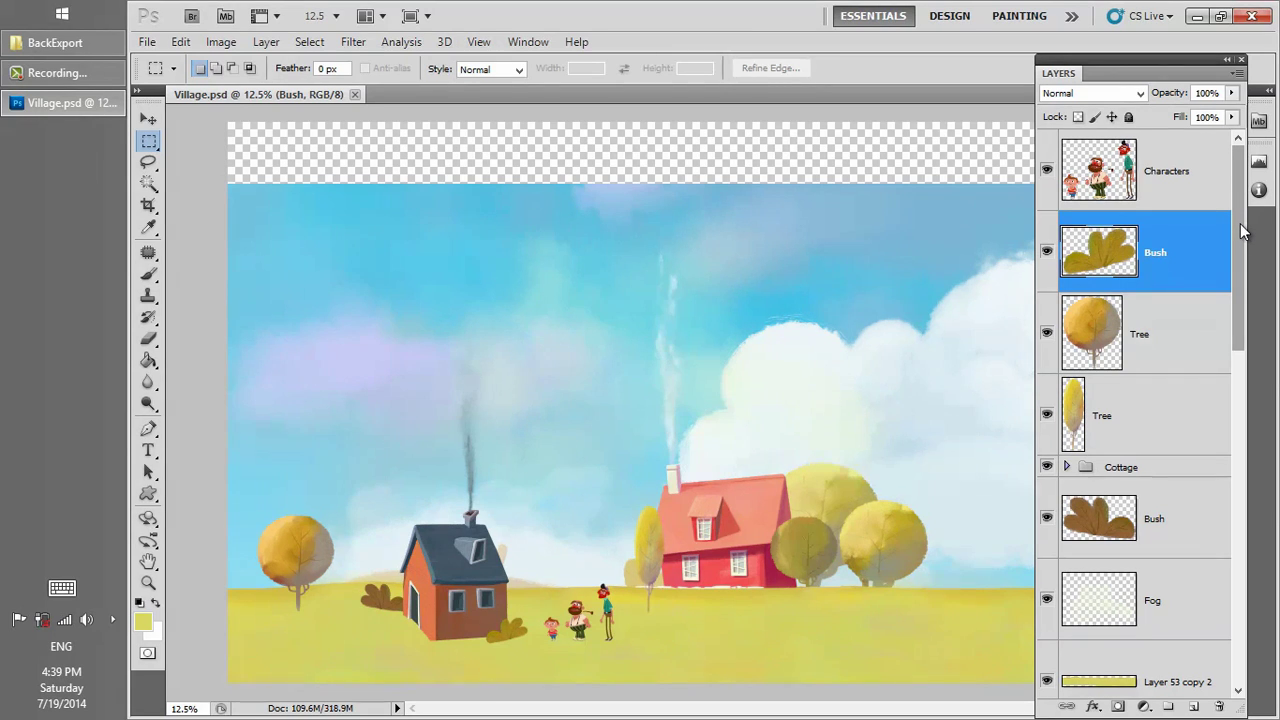
{"action": "scroll", "coordinate": [1244, 255], "scroll_direction": "down", "scroll_amount": 3}
{"action": "left_click", "coordinate": [1150, 303]}
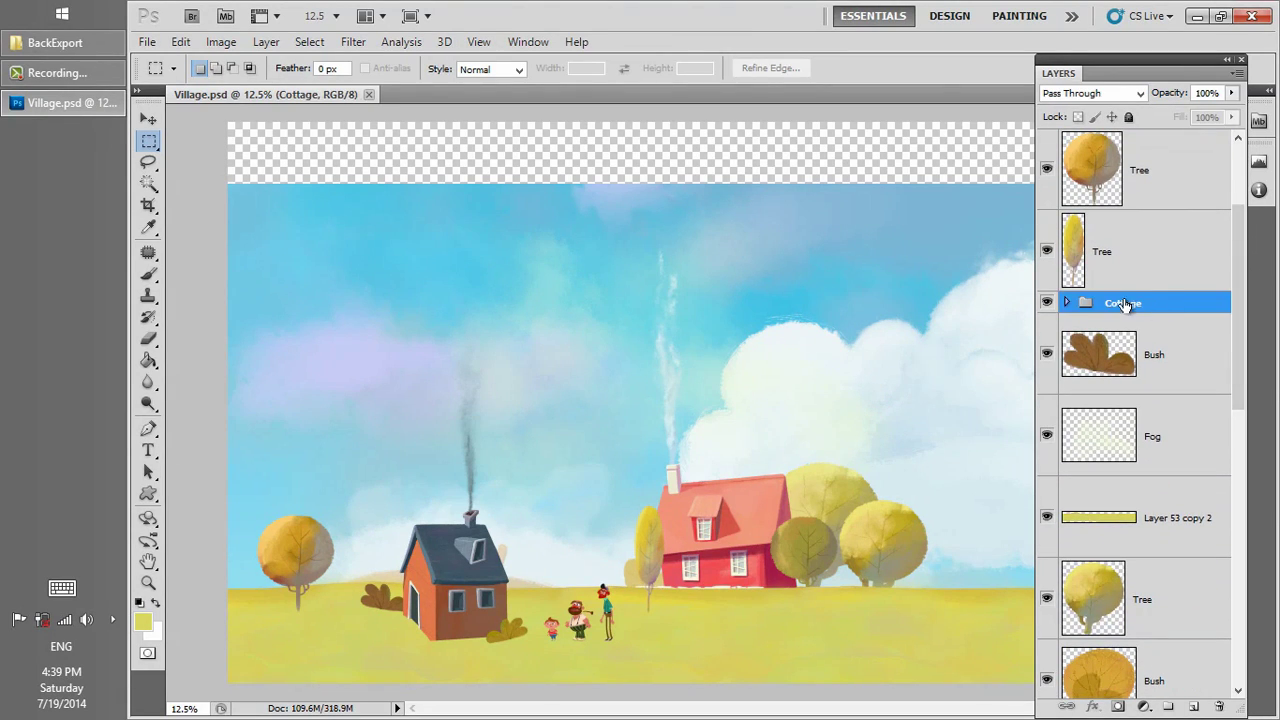
{"action": "left_click", "coordinate": [1066, 302]}
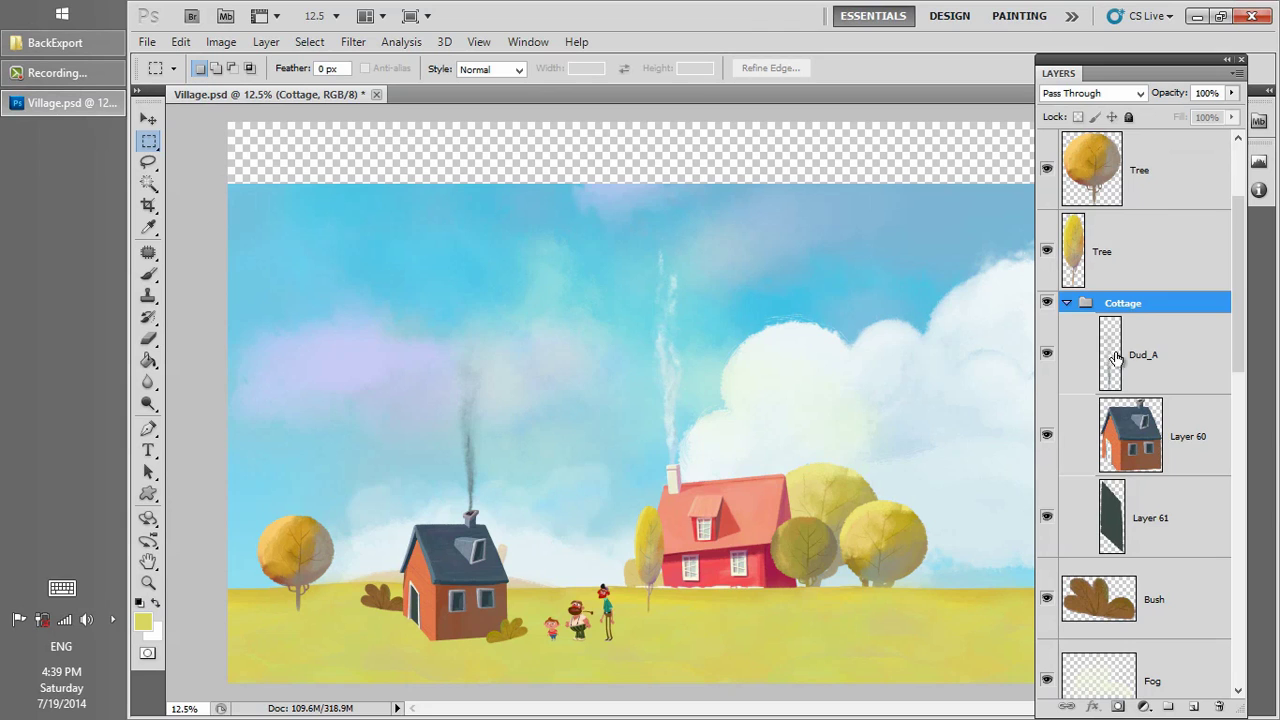
{"action": "left_click", "coordinate": [1067, 303]}
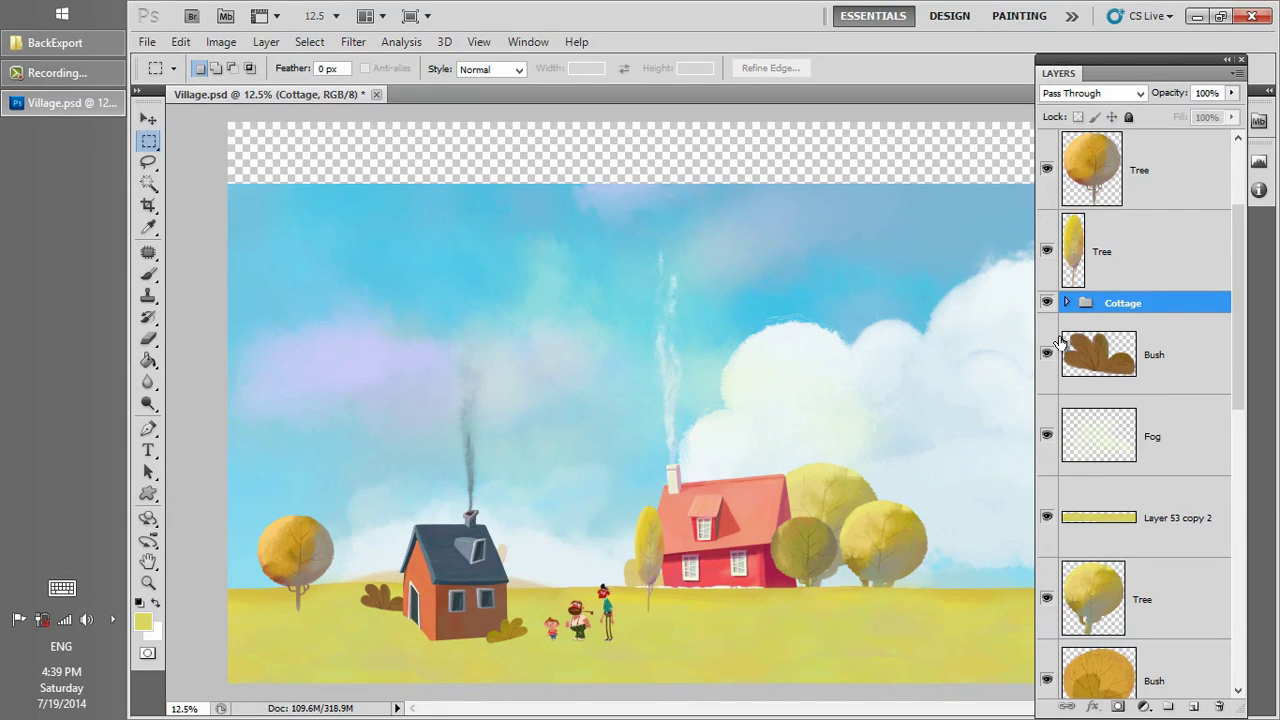
- Look through the whole layer stack of the village scene, from Characters down to Sky
{"action": "left_click_drag", "start_coordinate": [1238, 307], "coordinate": [1237, 255]}
{"action": "left_click", "coordinate": [1198, 252]}
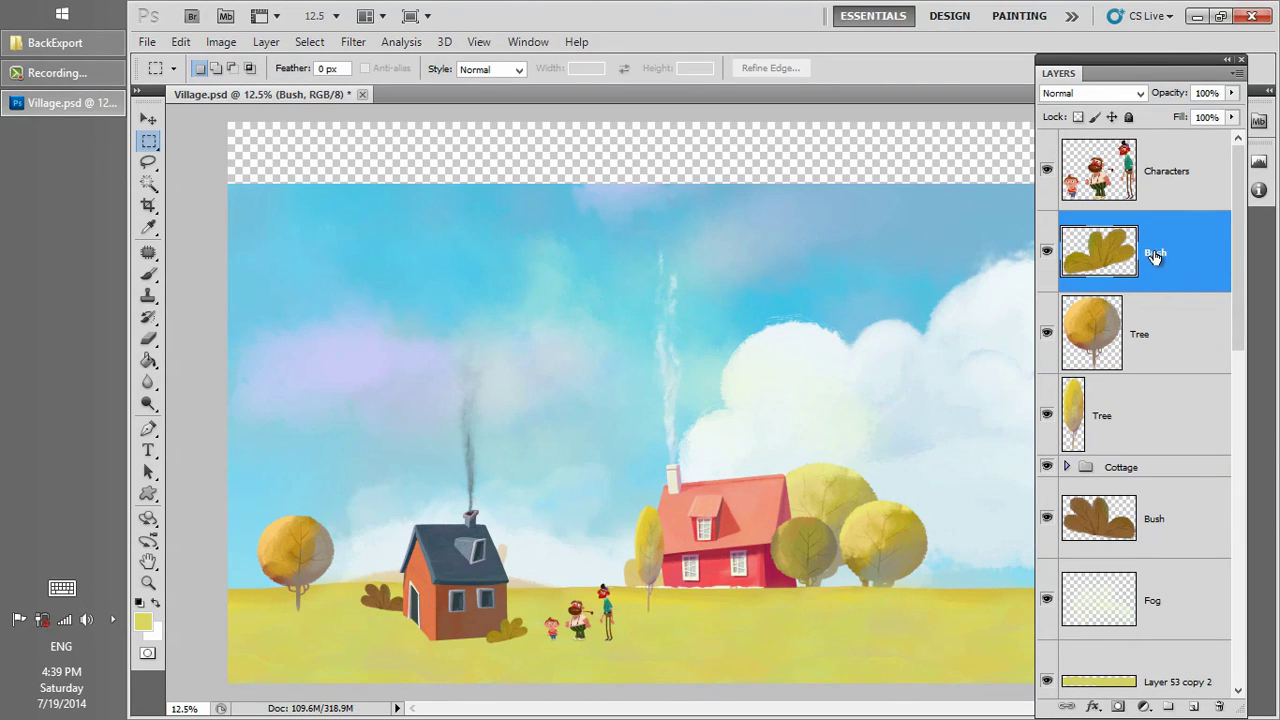
{"action": "left_click_drag", "start_coordinate": [1238, 330], "coordinate": [1234, 483]}
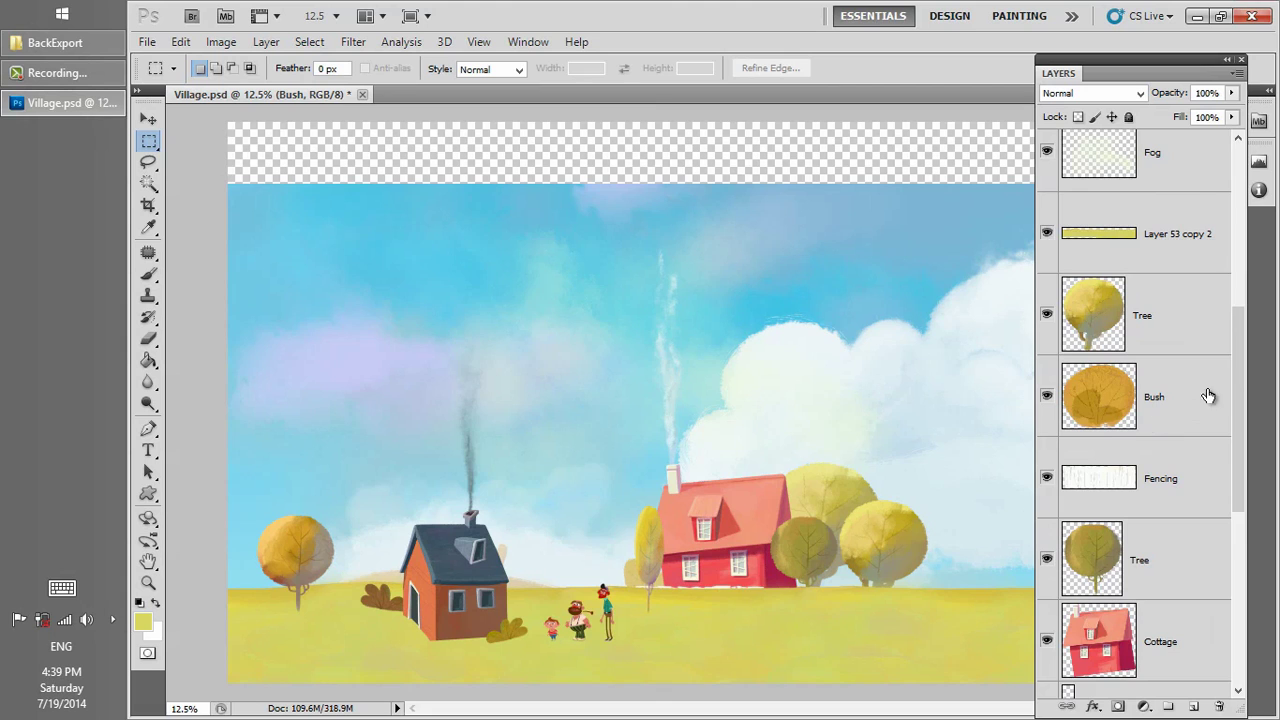
{"action": "left_click_drag", "start_coordinate": [1240, 369], "coordinate": [1248, 540]}
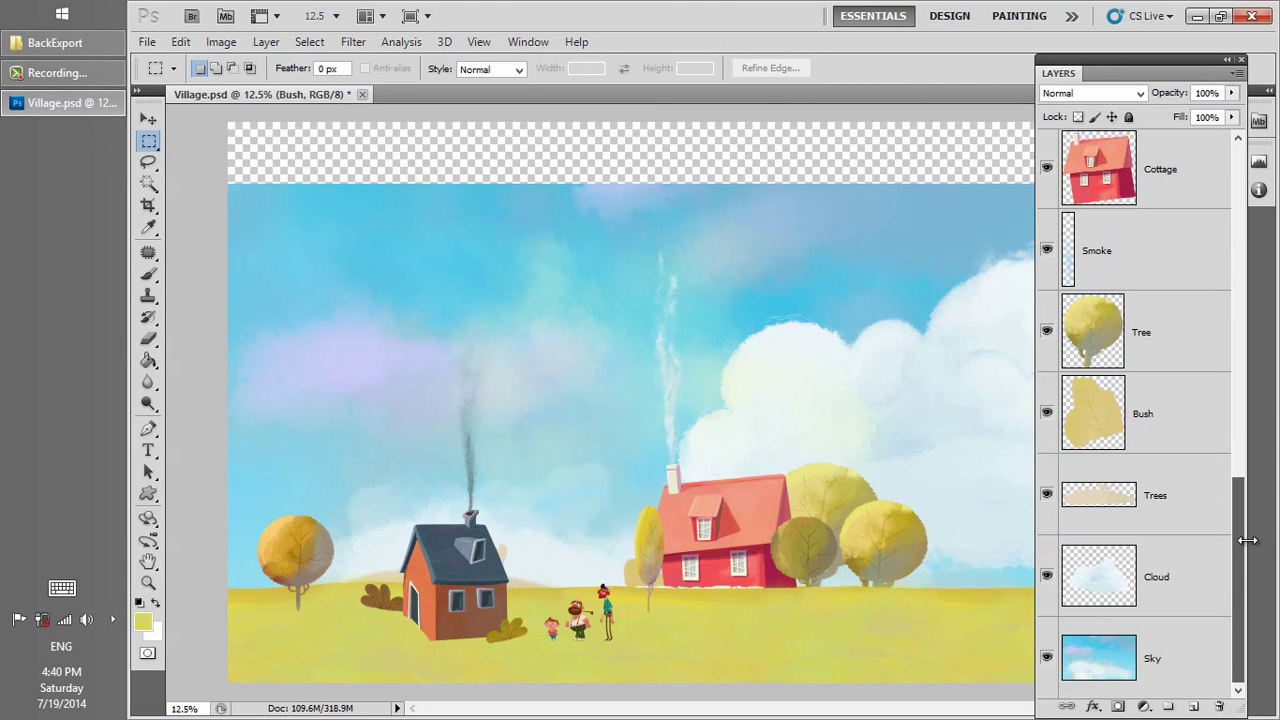
{"action": "left_click_drag", "start_coordinate": [1238, 606], "coordinate": [1238, 265]}
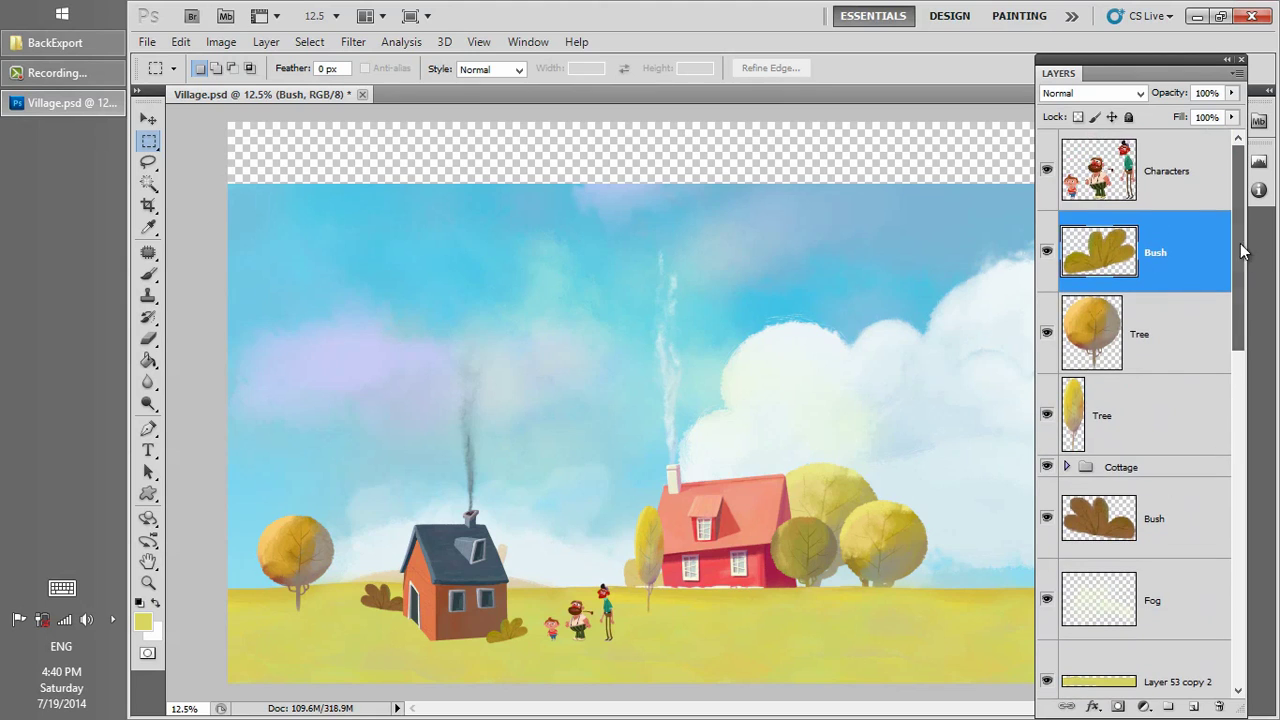
{"action": "left_click", "coordinate": [1181, 179]}
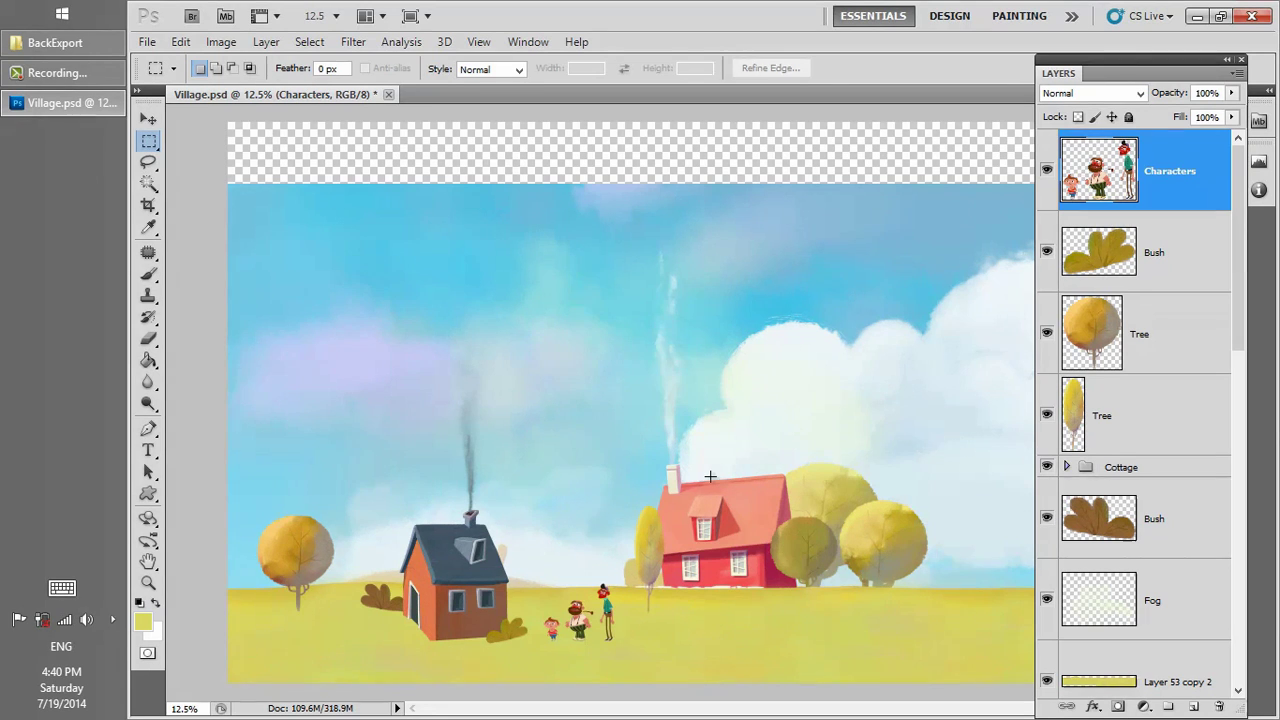
{"action": "left_click_drag", "start_coordinate": [1238, 268], "coordinate": [1228, 567]}
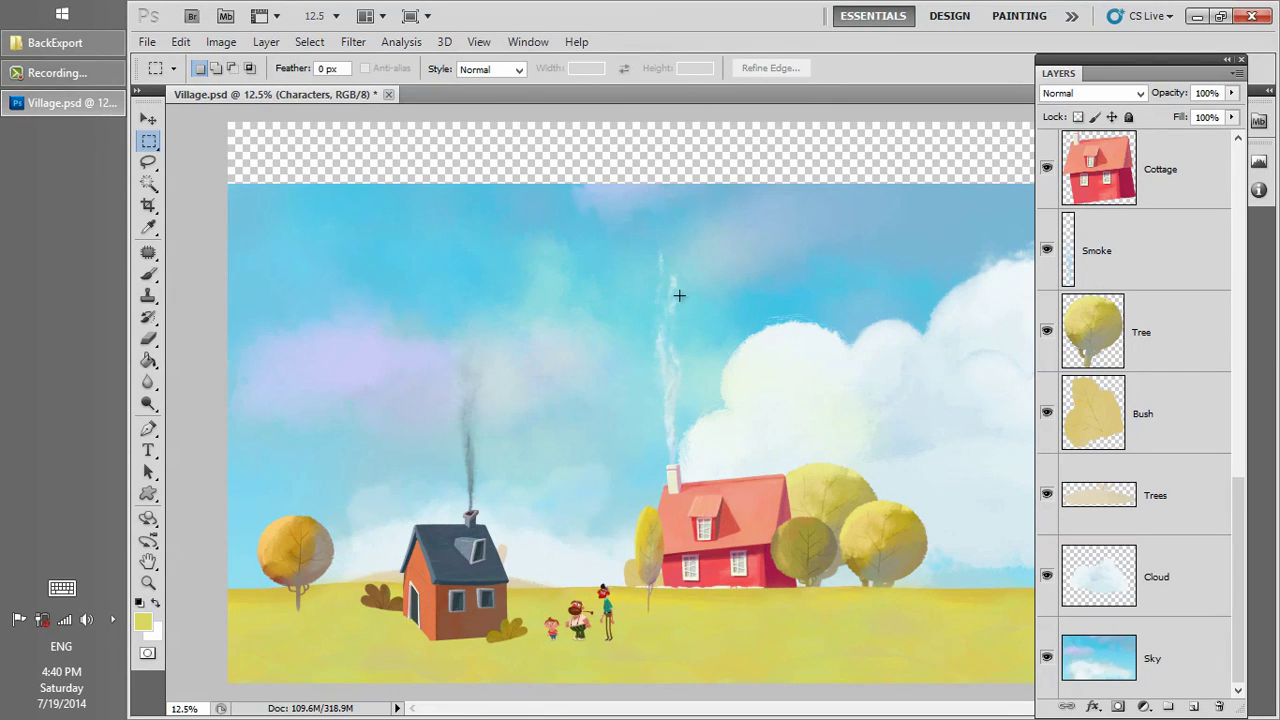
- Save a flattened JPEG copy of the artwork as Reference in the BackExport folder
{"action": "left_click", "coordinate": [155, 45]}
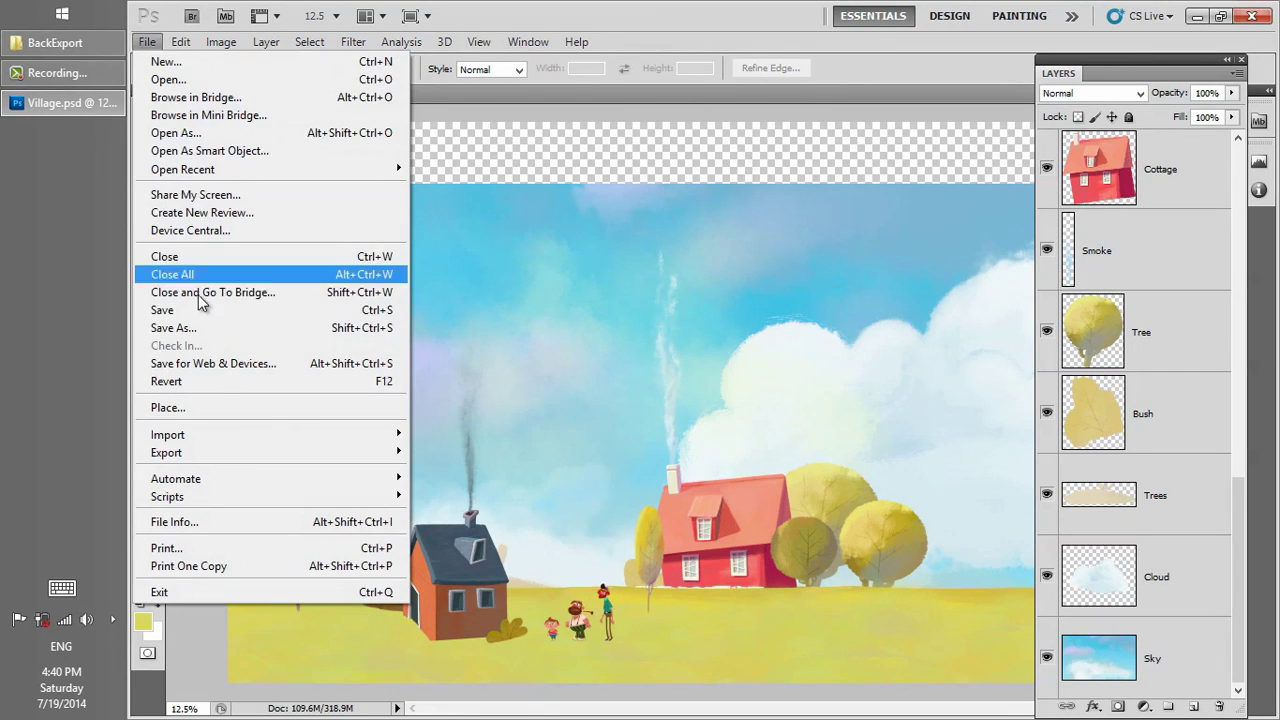
{"action": "left_click", "coordinate": [200, 333]}
{"action": "left_click", "coordinate": [702, 448]}
{"action": "left_click", "coordinate": [720, 554]}
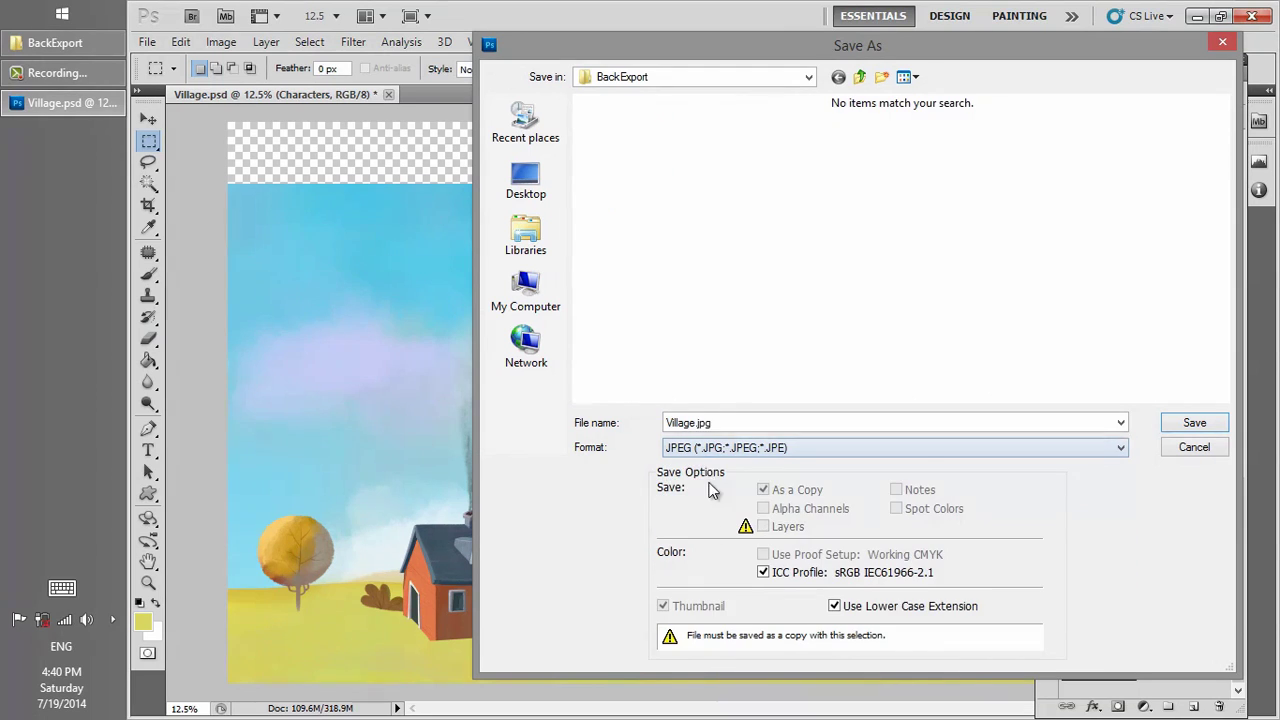
{"action": "double_click", "coordinate": [727, 421]}
{"action": "type", "text": "Reference"}
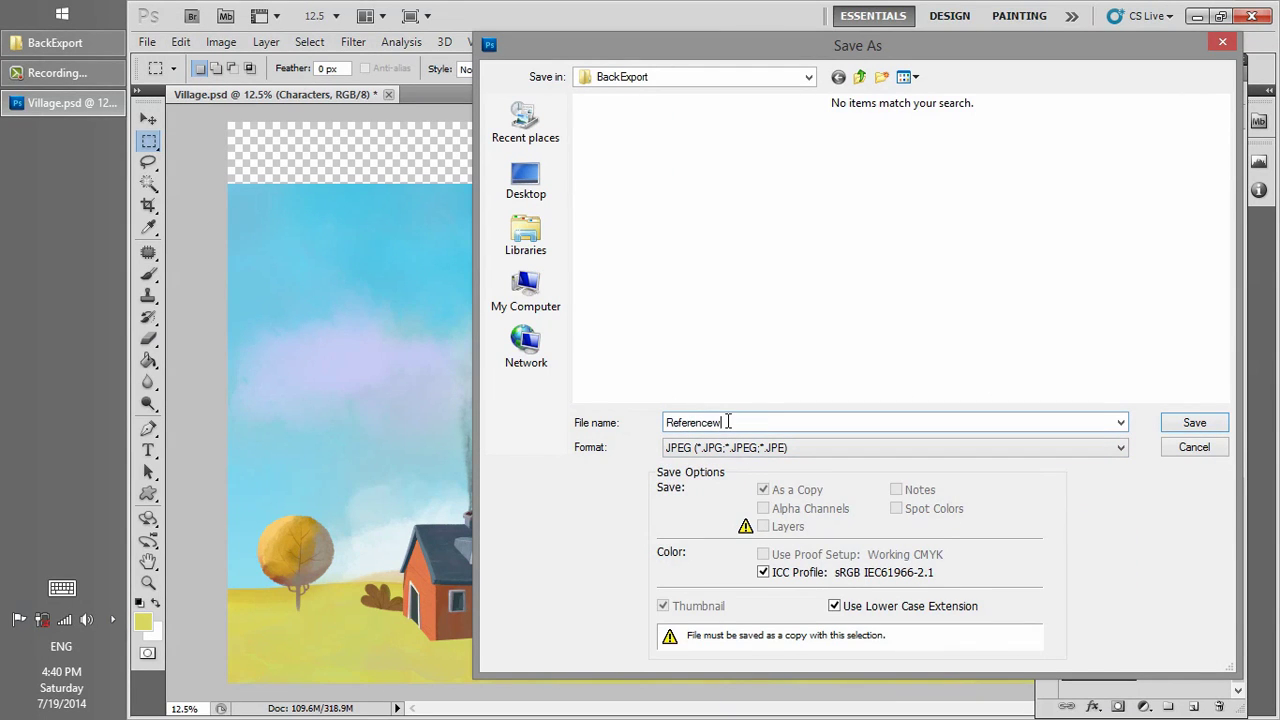
{"action": "left_click", "coordinate": [1195, 423]}
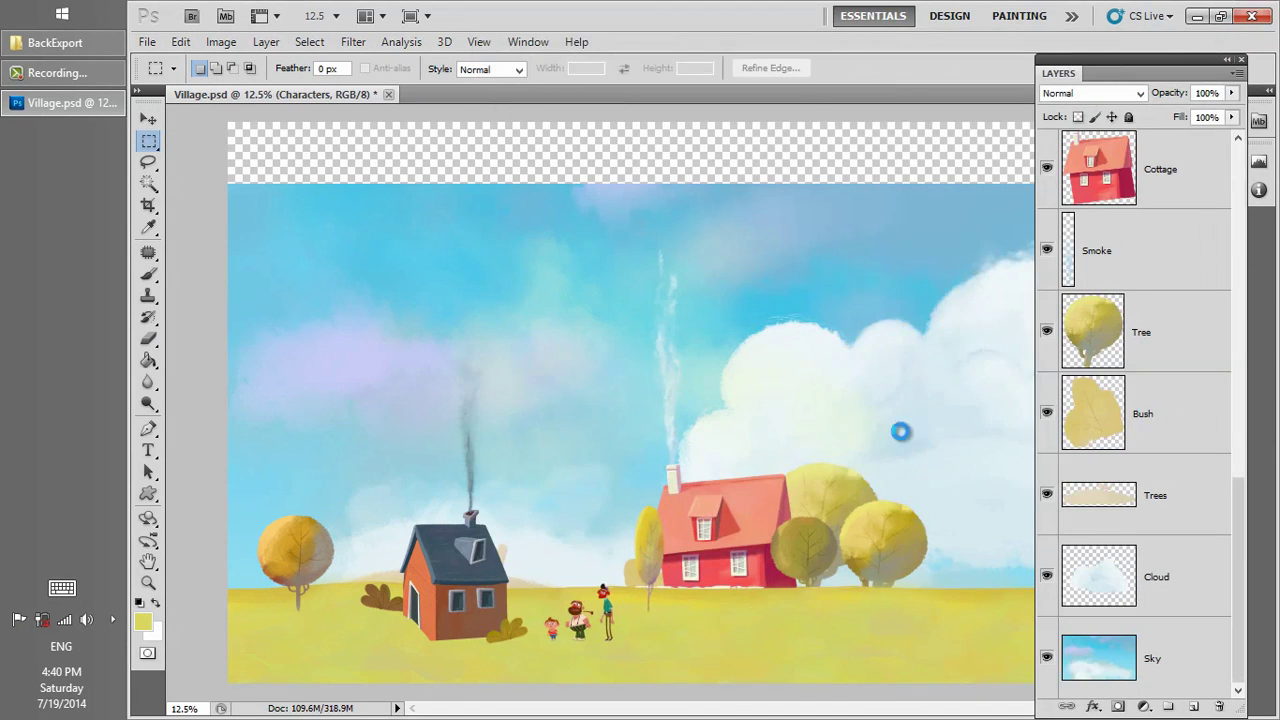
{"action": "left_click", "coordinate": [1008, 275]}
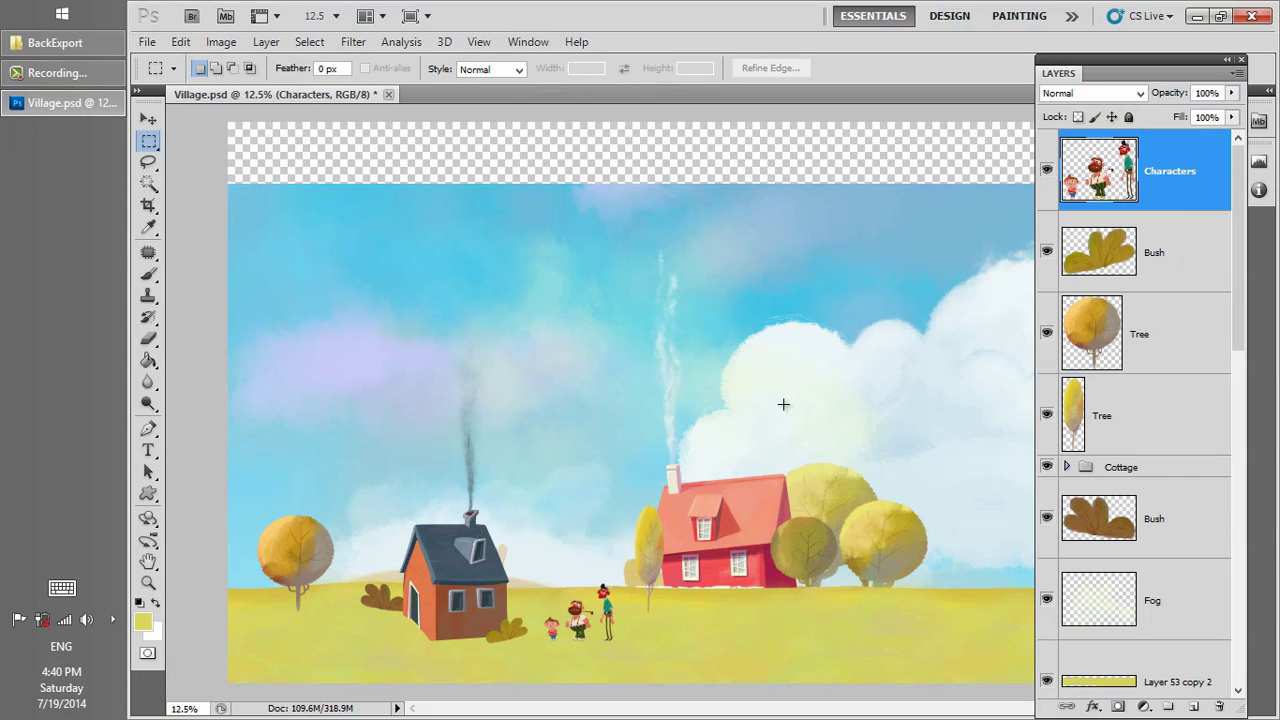
- Hide the panels and move the large white cloud slightly up with the Move tool
{"action": "key", "text": "Tab"}
{"action": "key", "text": "v"}
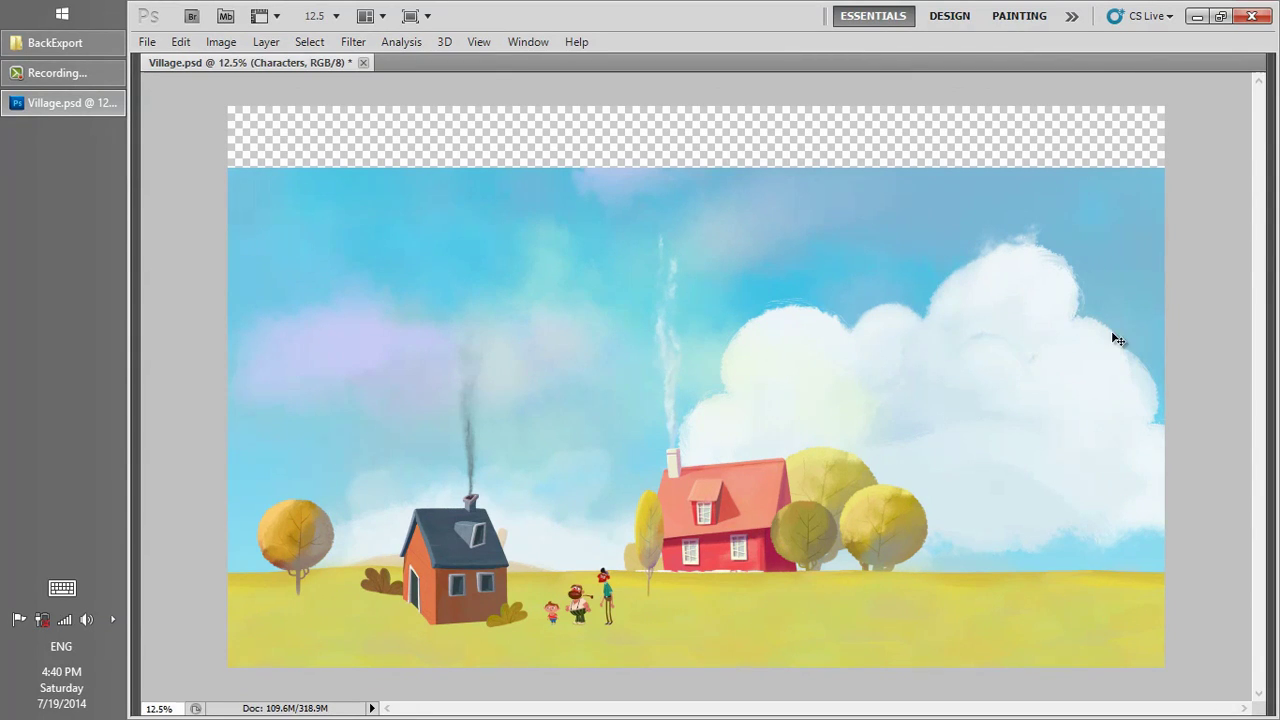
{"action": "mouse_move", "coordinate": [1111, 438]}
{"action": "left_mouse_down"}
{"action": "mouse_move", "coordinate": [1060, 411]}
{"action": "mouse_move", "coordinate": [1107, 420]}
{"action": "left_mouse_up"}
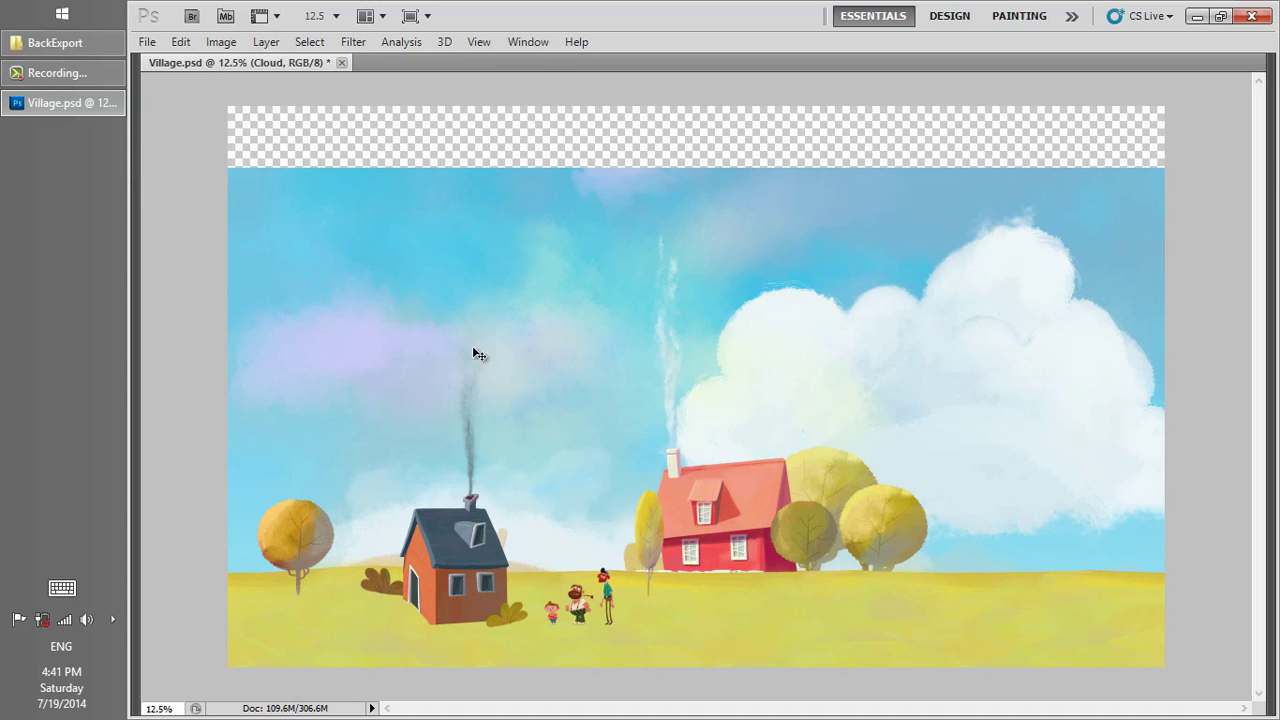
- Enlarge the canvas to 10000 by 10000 pixels and fit the whole document in view
{"action": "left_click", "coordinate": [213, 43]}
{"action": "left_click", "coordinate": [260, 201]}
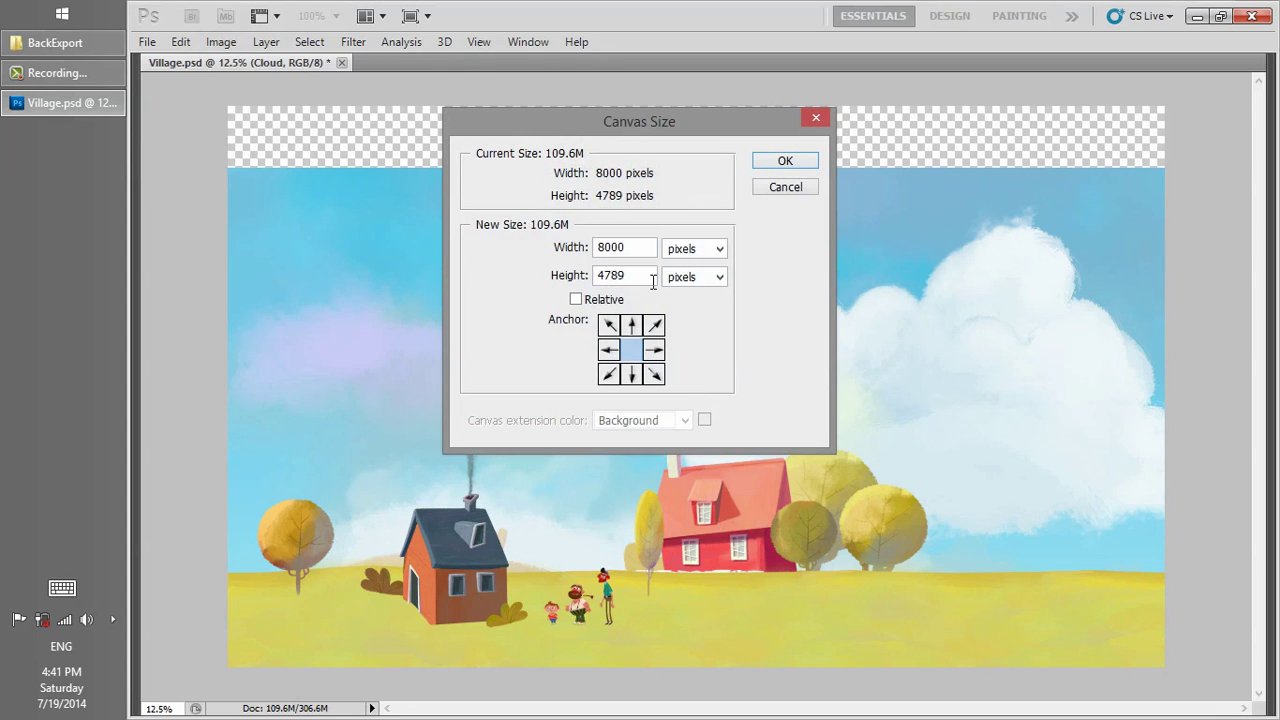
{"action": "type", "text": "10000"}
{"action": "key", "text": "Tab"}
{"action": "type", "text": "10000"}
{"action": "left_click", "coordinate": [778, 161]}
{"action": "scroll", "coordinate": [760, 300], "scroll_direction": "down", "scroll_amount": 3}
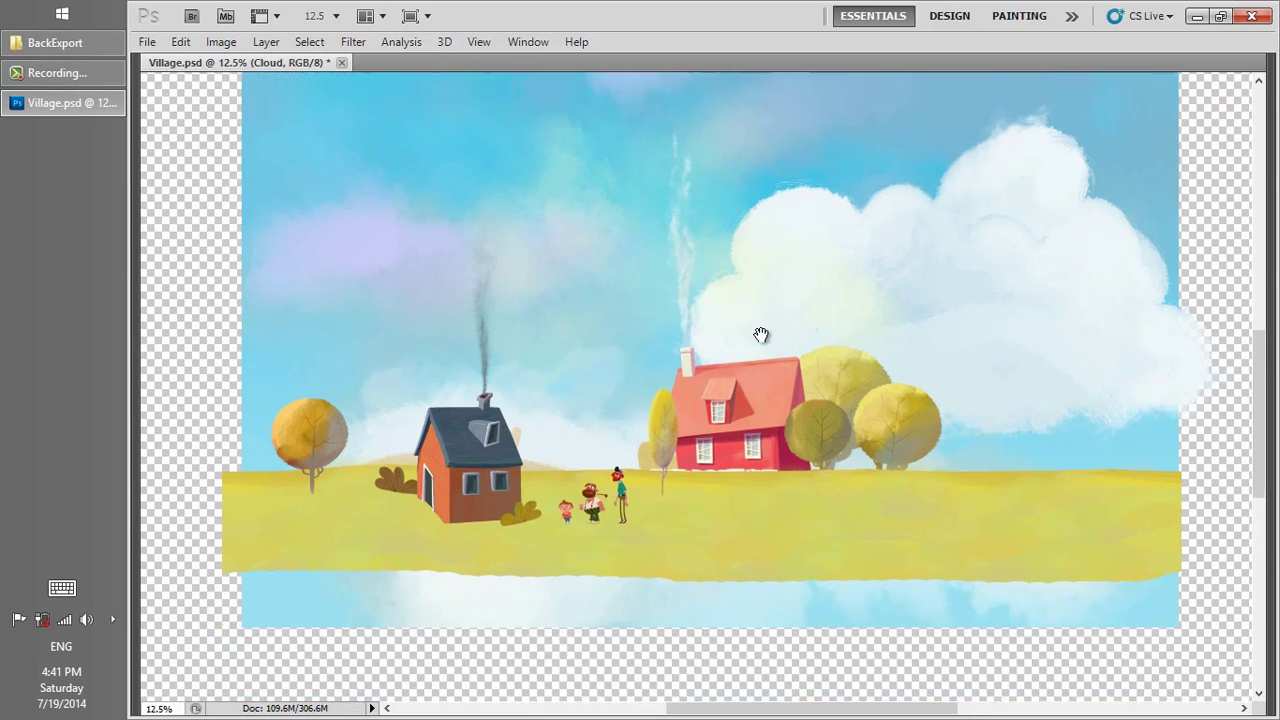
{"action": "left_click_drag", "start_coordinate": [752, 360], "coordinate": [754, 375]}
{"action": "right_click", "coordinate": [731, 332]}
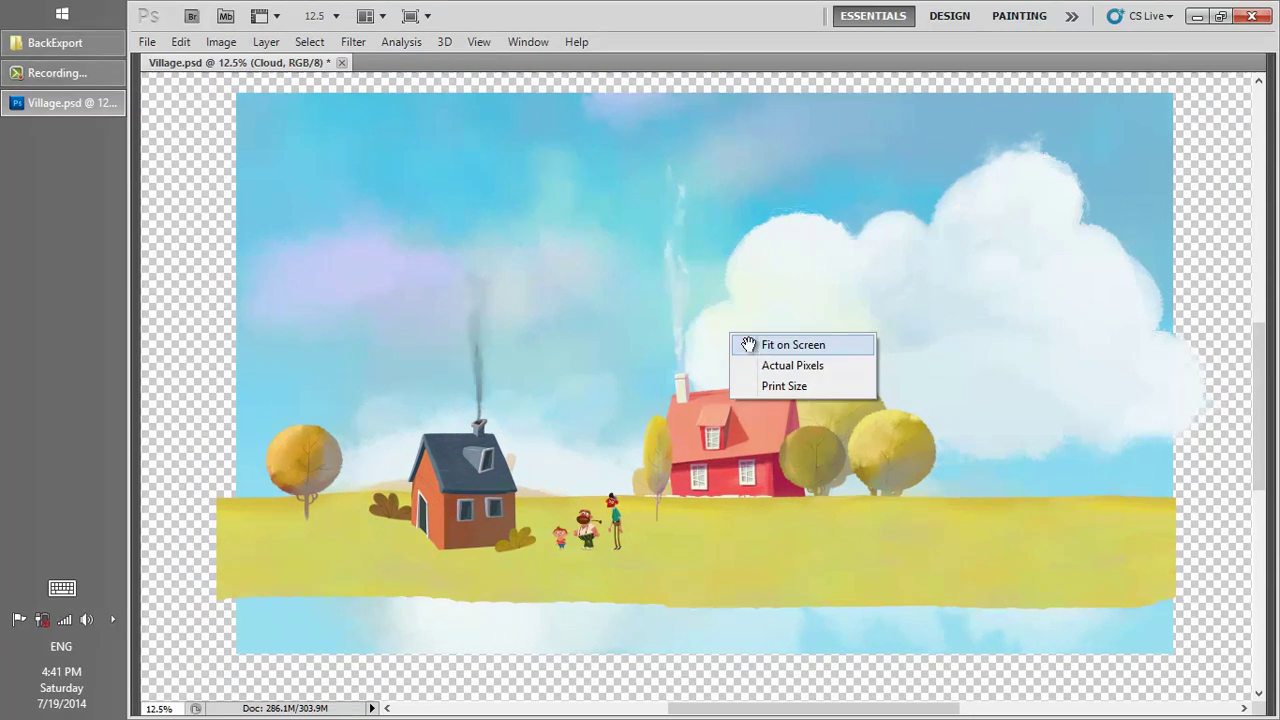
{"action": "left_click", "coordinate": [770, 346]}
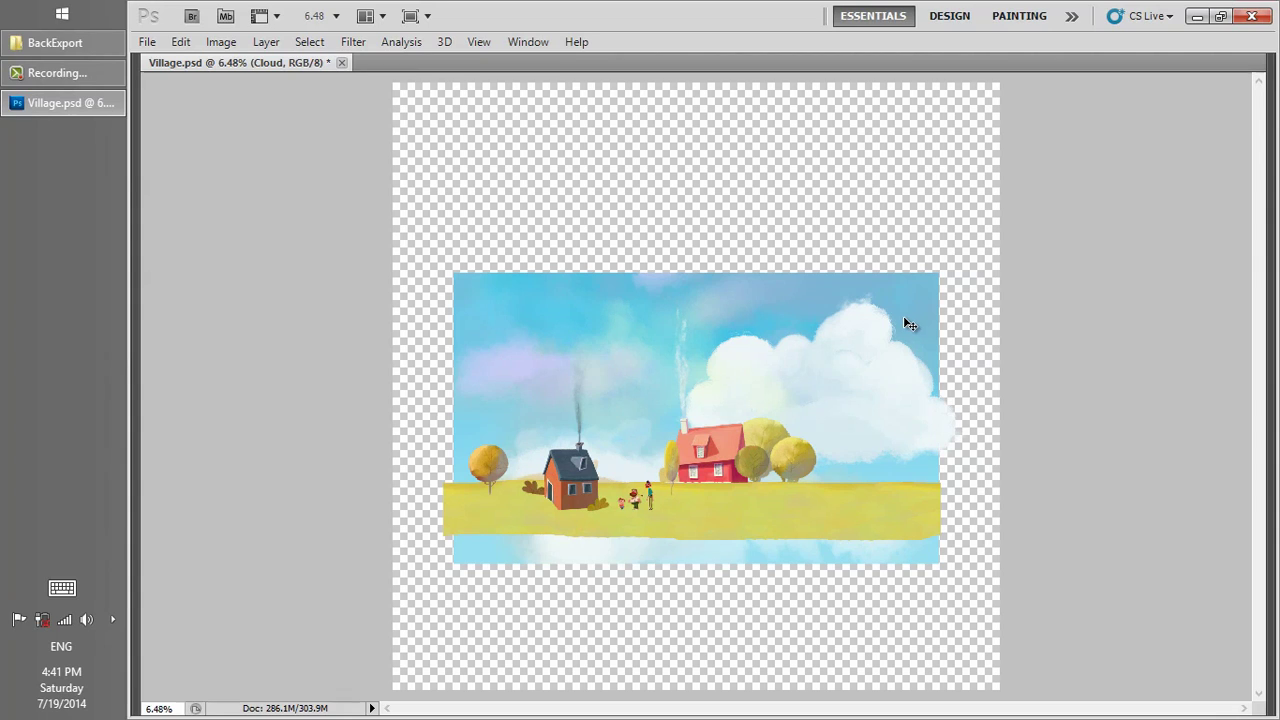
- Scale the Cloud layer down proportionally to a small cloud and place it in the sky above the trees beside the red cottage
{"action": "mouse_move", "coordinate": [857, 379]}
{"action": "left_mouse_down"}
{"action": "mouse_move", "coordinate": [823, 326]}
{"action": "mouse_move", "coordinate": [829, 357]}
{"action": "mouse_move", "coordinate": [846, 357]}
{"action": "mouse_move", "coordinate": [836, 377]}
{"action": "left_mouse_up"}
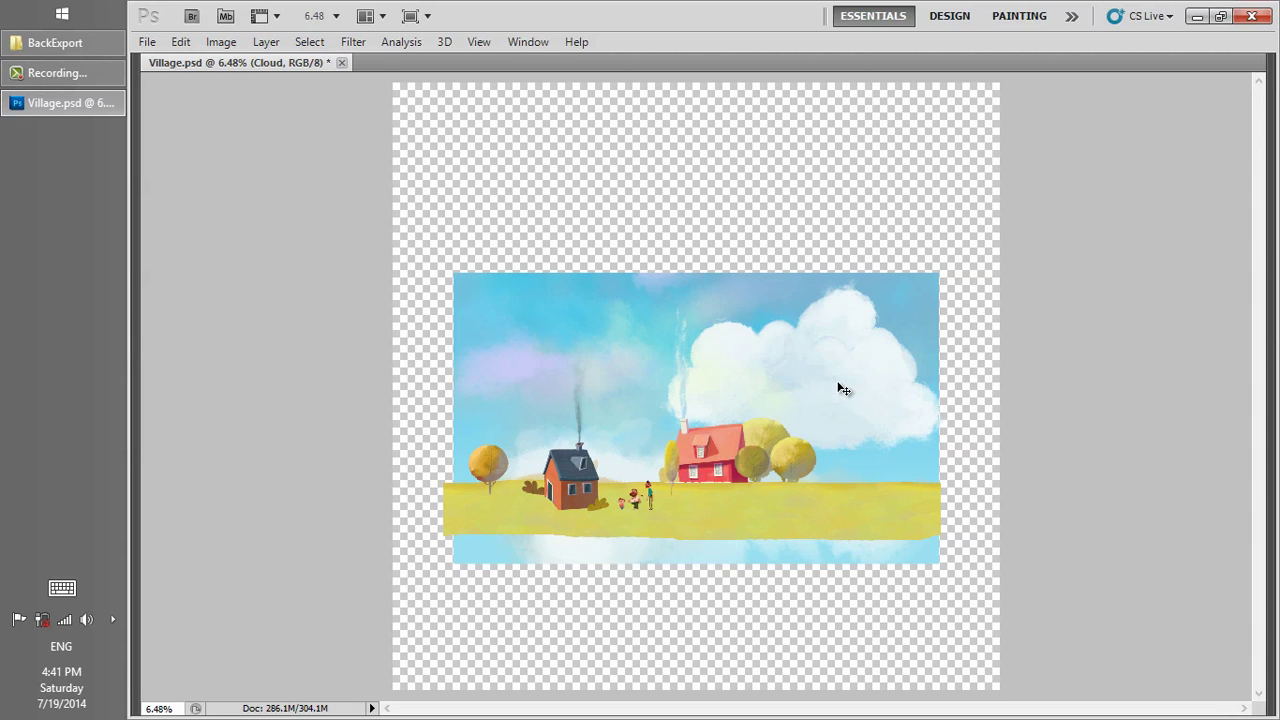
{"action": "key", "text": "ctrl+t"}
{"action": "left_click_drag", "start_coordinate": [963, 242], "coordinate": [760, 381]}
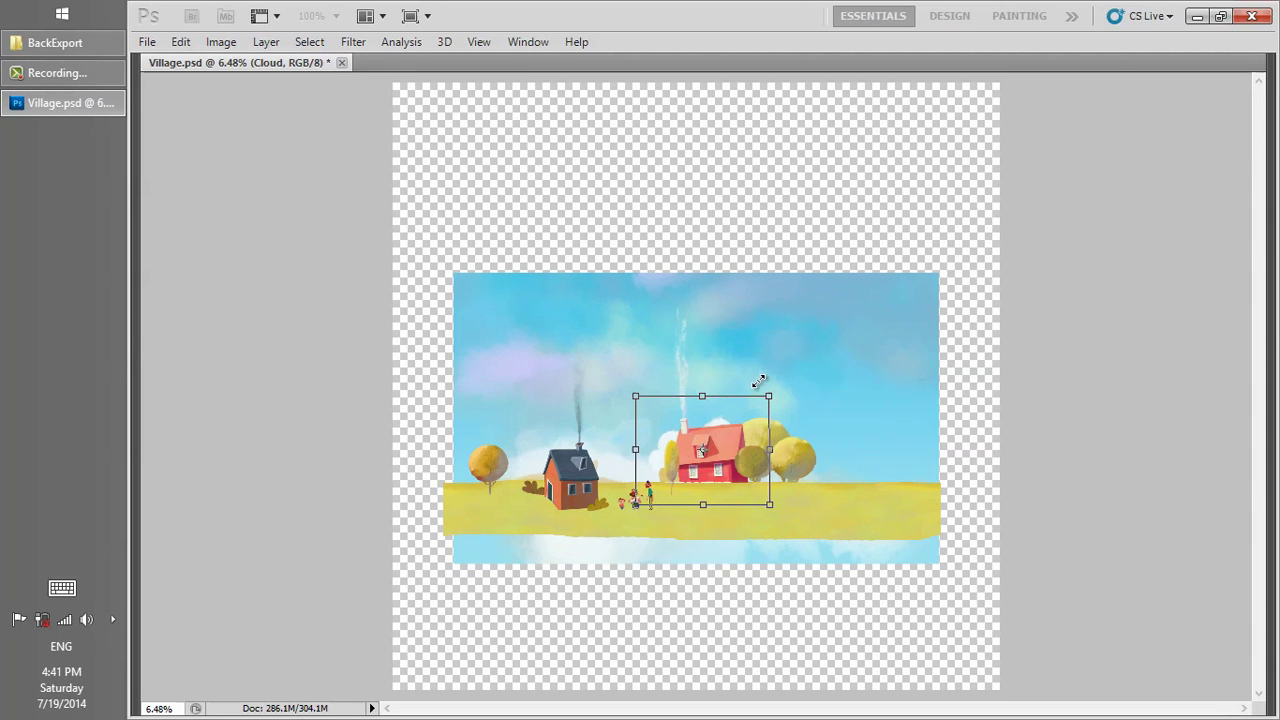
{"action": "left_click_drag", "start_coordinate": [728, 426], "coordinate": [866, 346]}
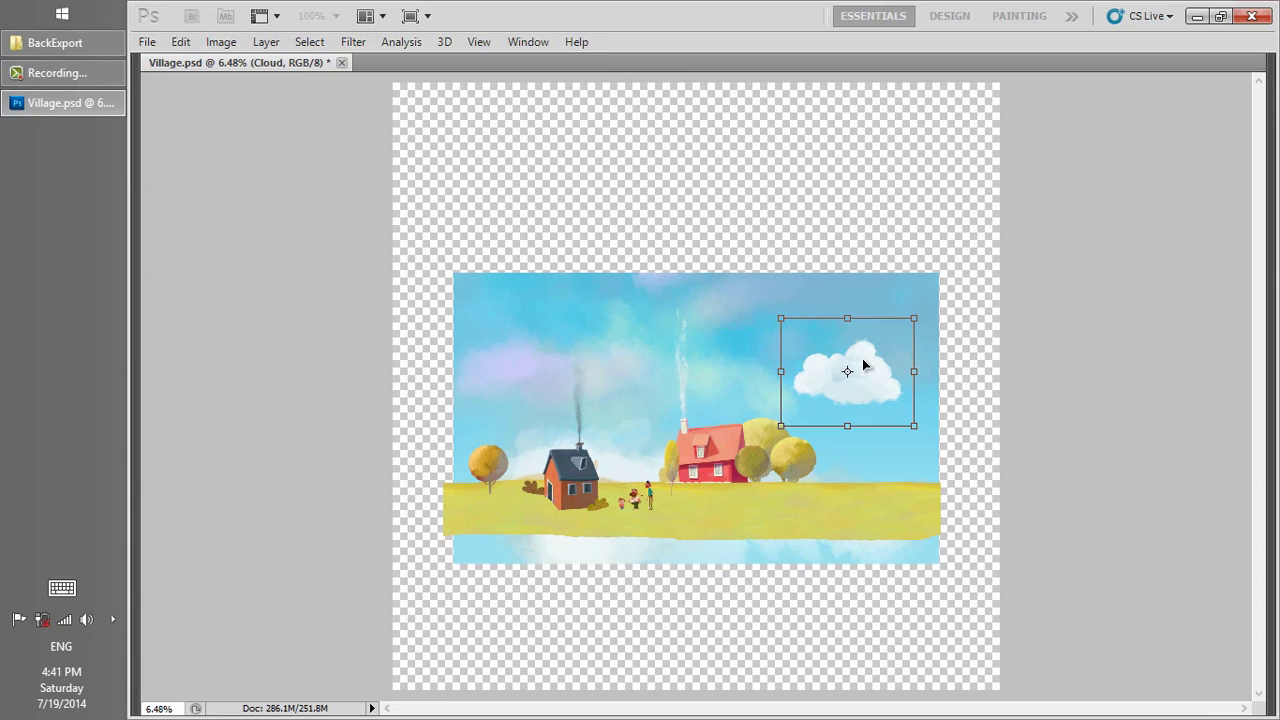
{"action": "double_click", "coordinate": [863, 360]}
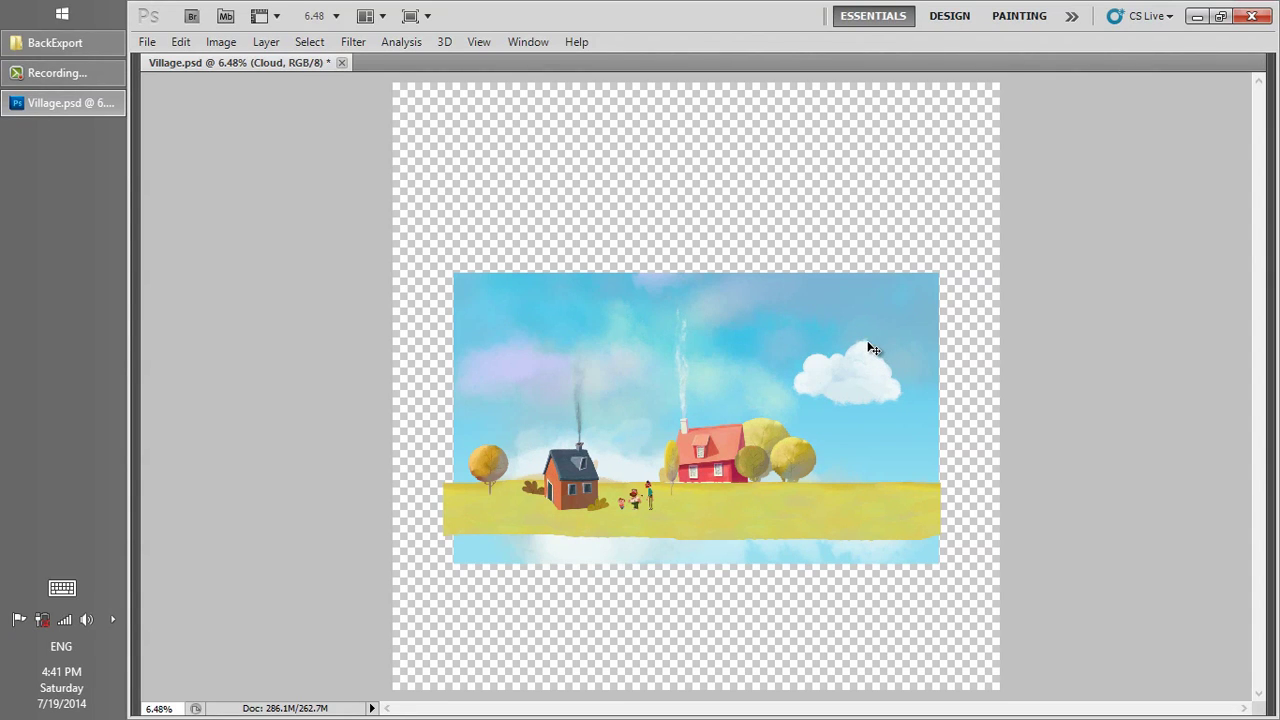
- Scale the Sky layer down proportionally to a small rectangle and place it above the houses
{"action": "left_click", "coordinate": [827, 309]}
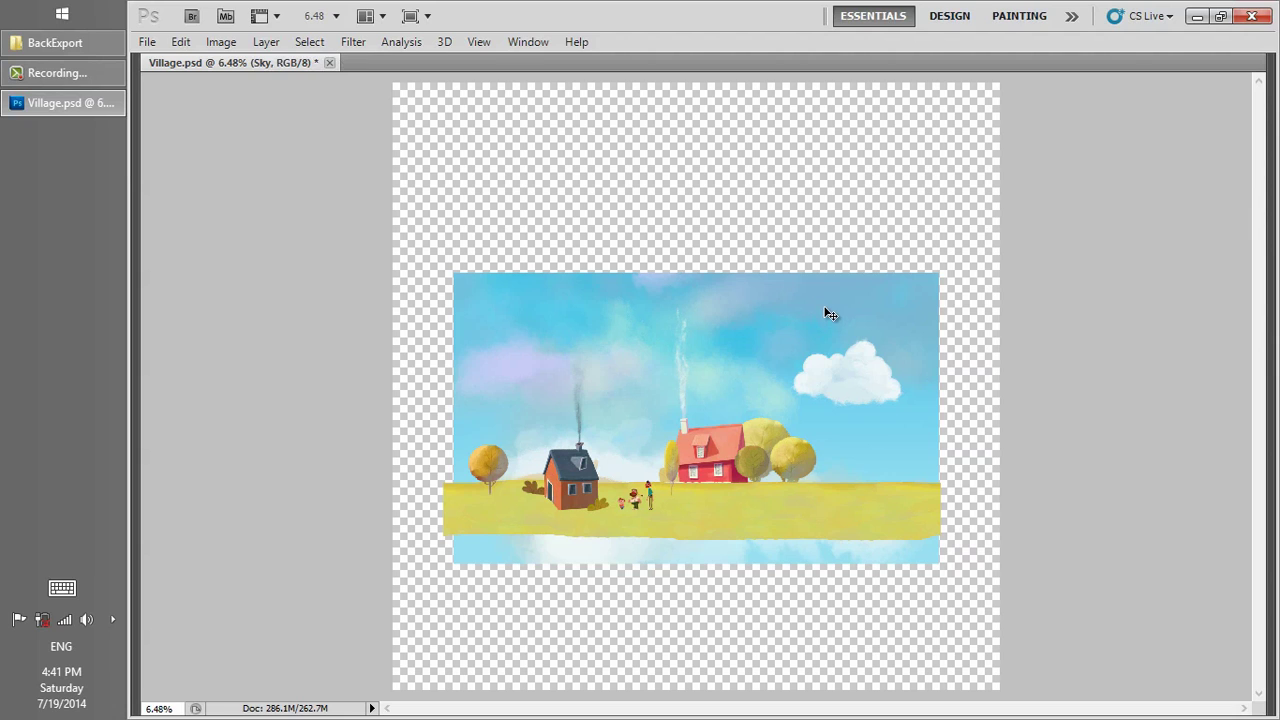
{"action": "key", "text": "ctrl+t"}
{"action": "left_click_drag", "start_coordinate": [938, 273], "coordinate": [570, 460], "text": "shift"}
{"action": "left_click_drag", "start_coordinate": [541, 554], "coordinate": [700, 324]}
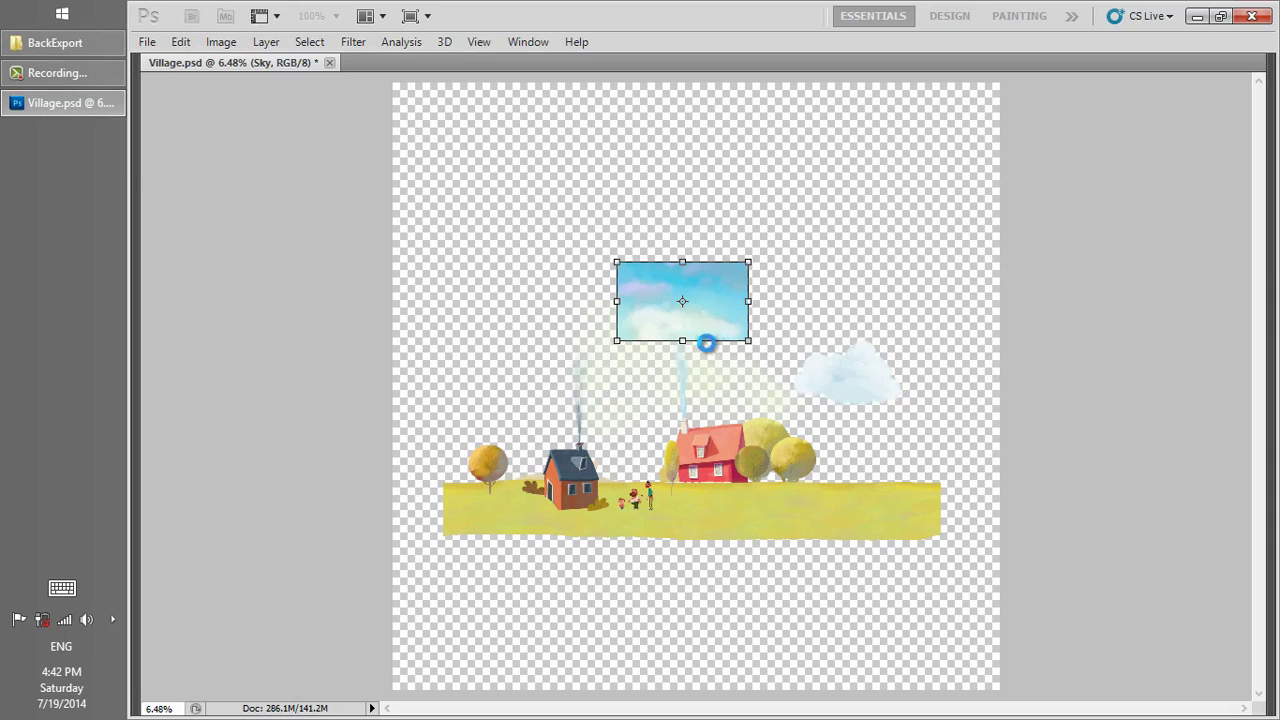
- Try moving the grass ground layer down away from the houses, and undo the move
{"action": "left_click", "coordinate": [726, 482], "text": "ctrl"}
{"action": "left_click", "coordinate": [726, 482], "text": "ctrl"}
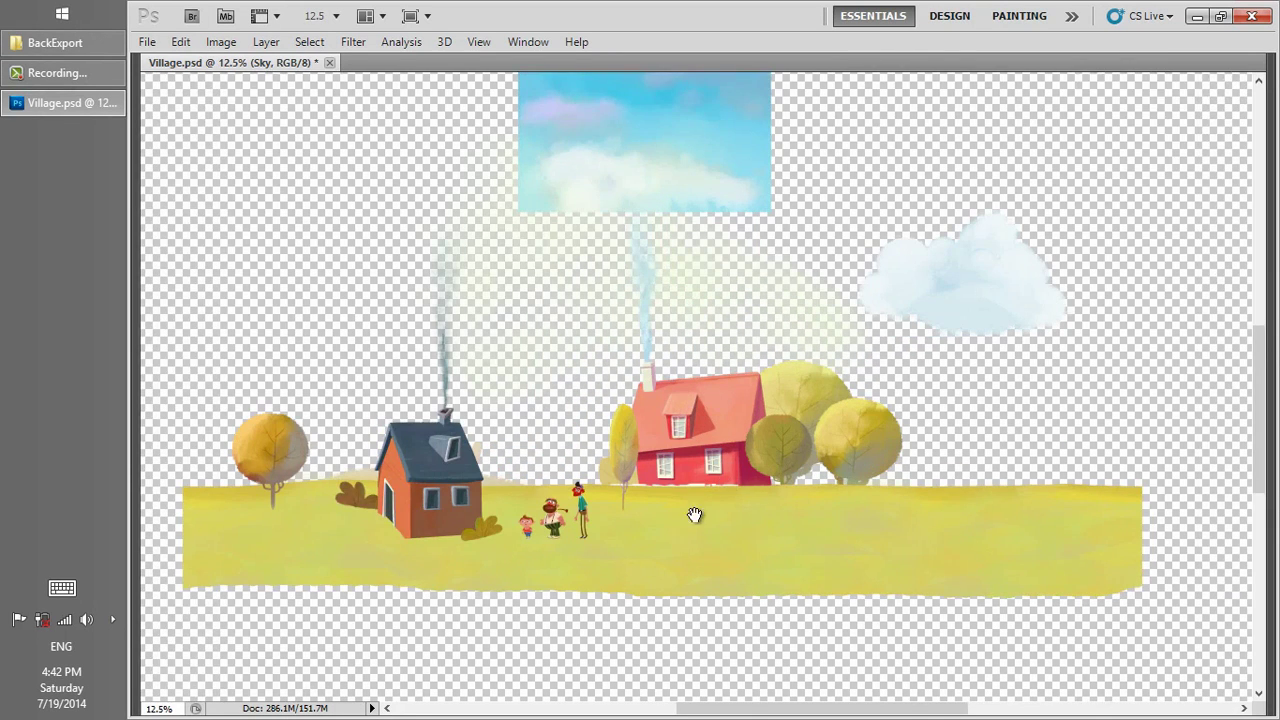
{"action": "left_click_drag", "start_coordinate": [694, 514], "coordinate": [700, 613]}
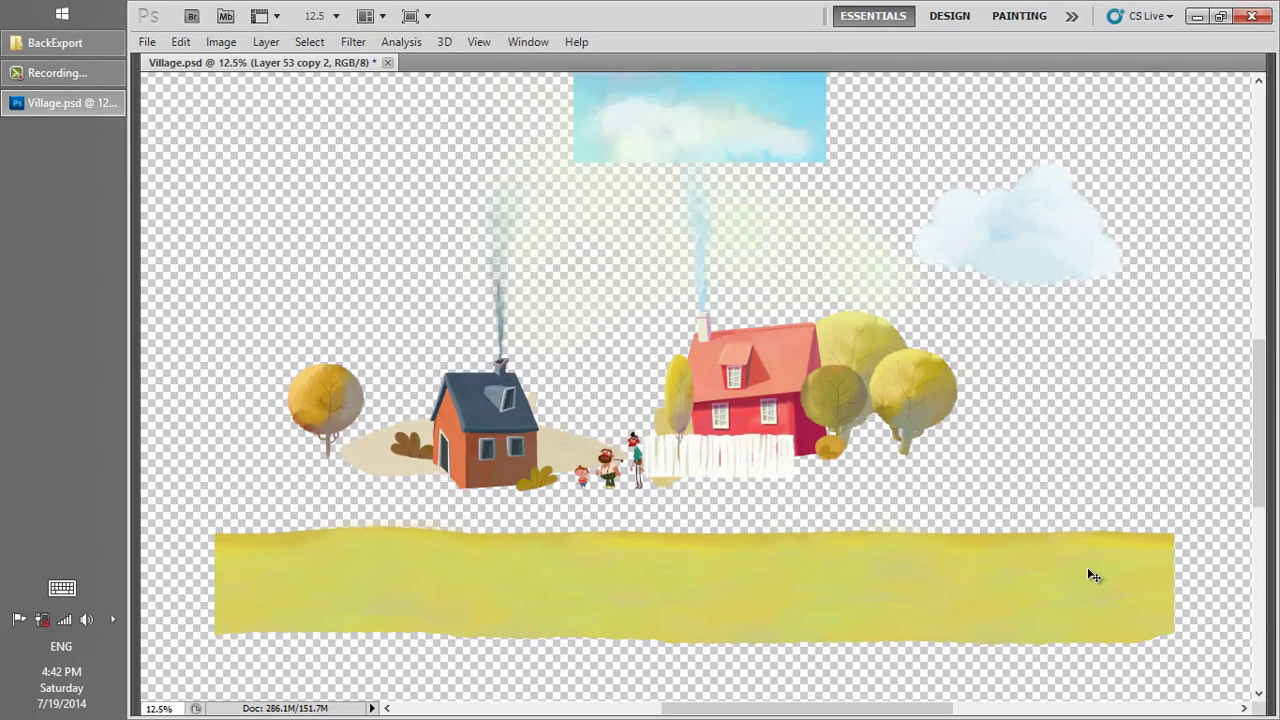
{"action": "key", "text": "ctrl+z"}
- Check the three characters up close, and move the grass ground layer down until it sits clear below the houses and characters
{"action": "left_click", "coordinate": [600, 456], "text": "ctrl"}
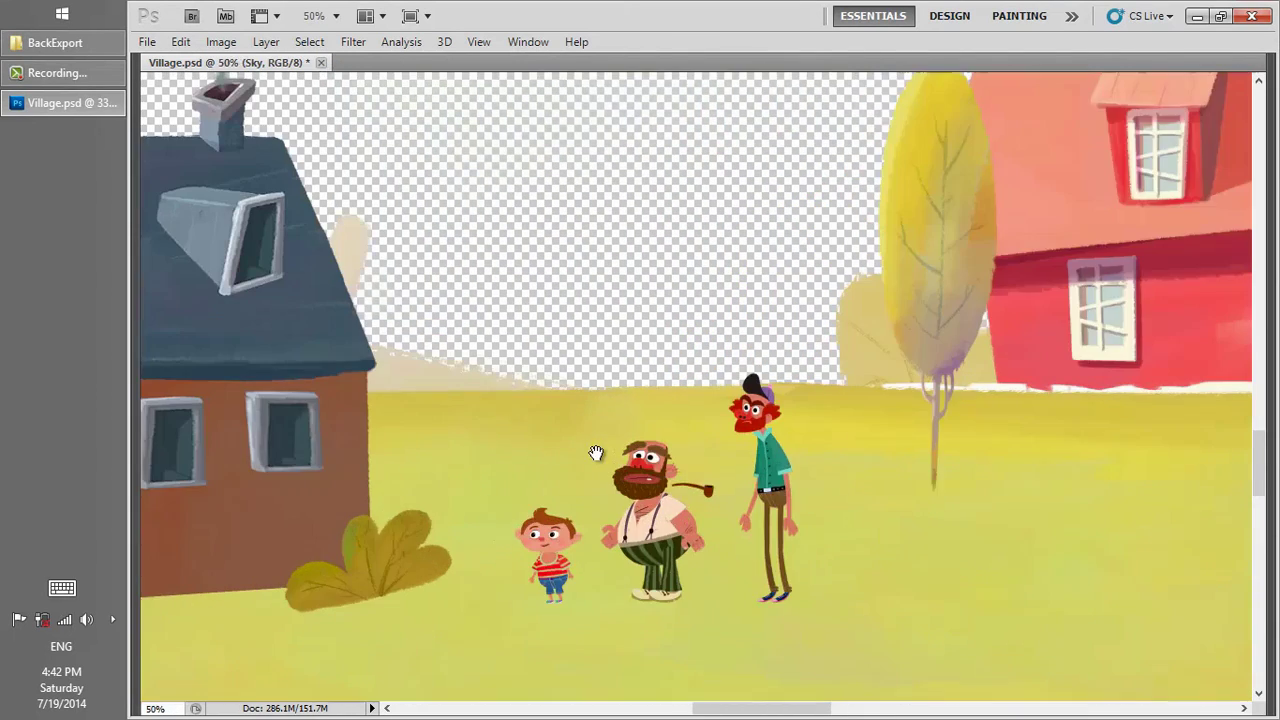
{"action": "left_click_drag", "start_coordinate": [595, 456], "coordinate": [672, 388]}
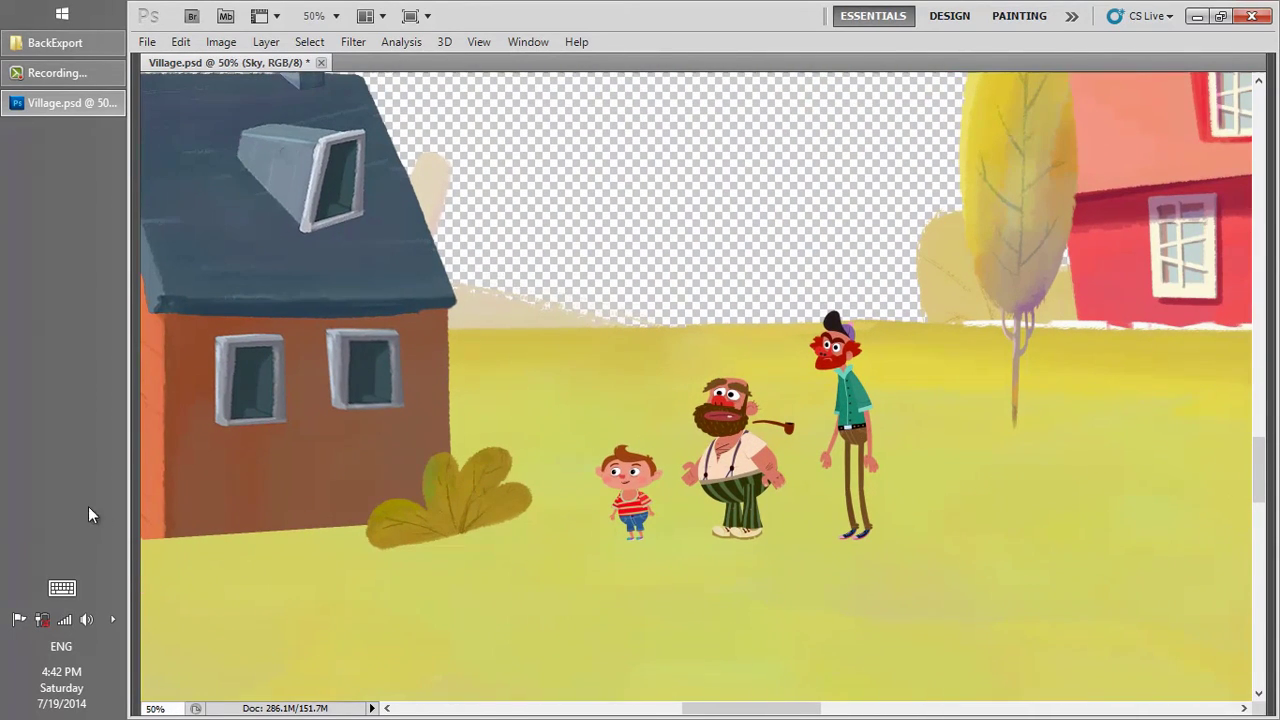
{"action": "left_click", "coordinate": [788, 468], "text": "alt"}
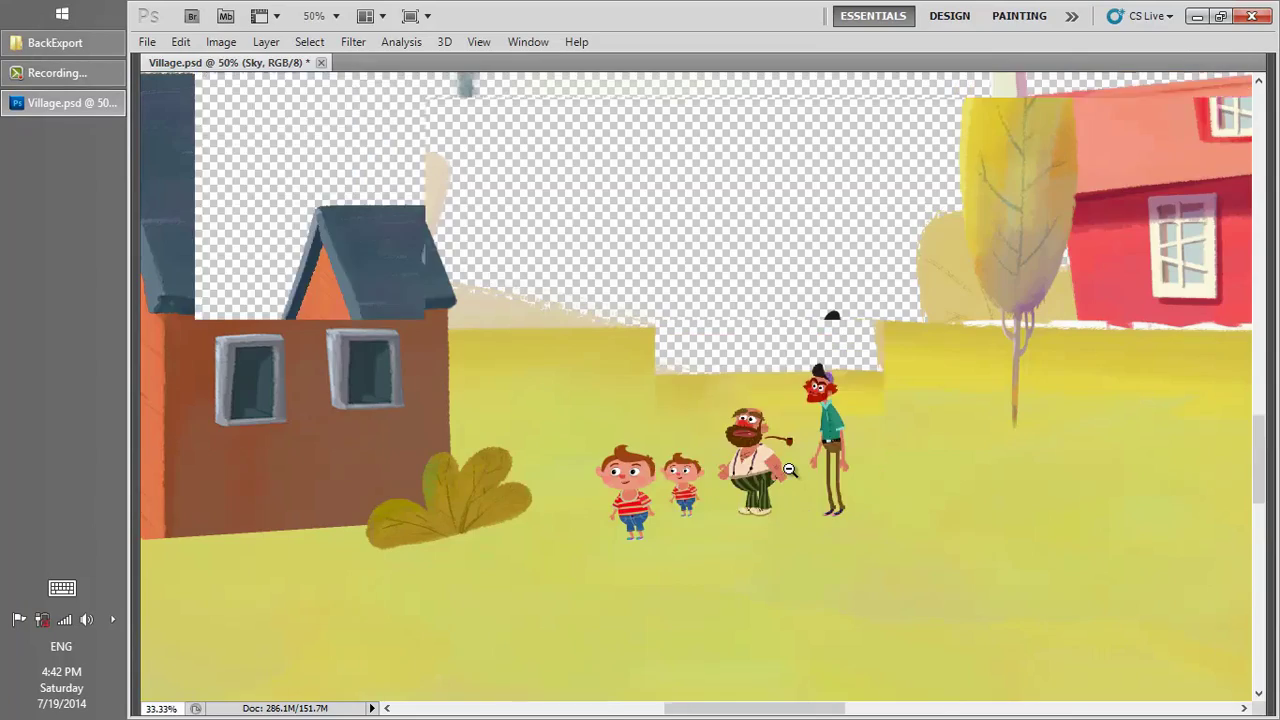
{"action": "left_click", "coordinate": [788, 468], "text": "alt"}
{"action": "left_click", "coordinate": [788, 468], "text": "alt"}
{"action": "left_click_drag", "start_coordinate": [868, 413], "coordinate": [717, 451]}
{"action": "left_click", "coordinate": [723, 444], "text": "alt"}
{"action": "left_click_drag", "start_coordinate": [729, 548], "coordinate": [700, 600]}
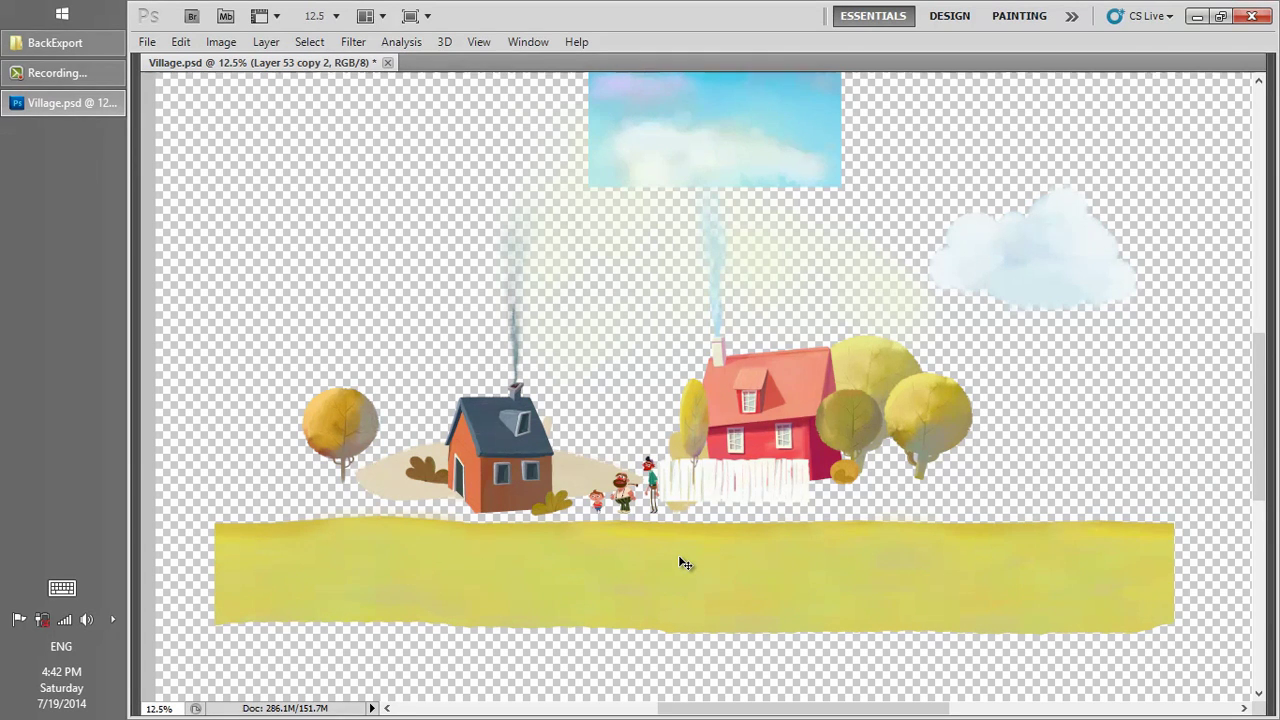
- Create a new document 2000 pixels wide and 2000 pixels high
{"action": "left_click", "coordinate": [147, 42]}
{"action": "left_click", "coordinate": [171, 61]}
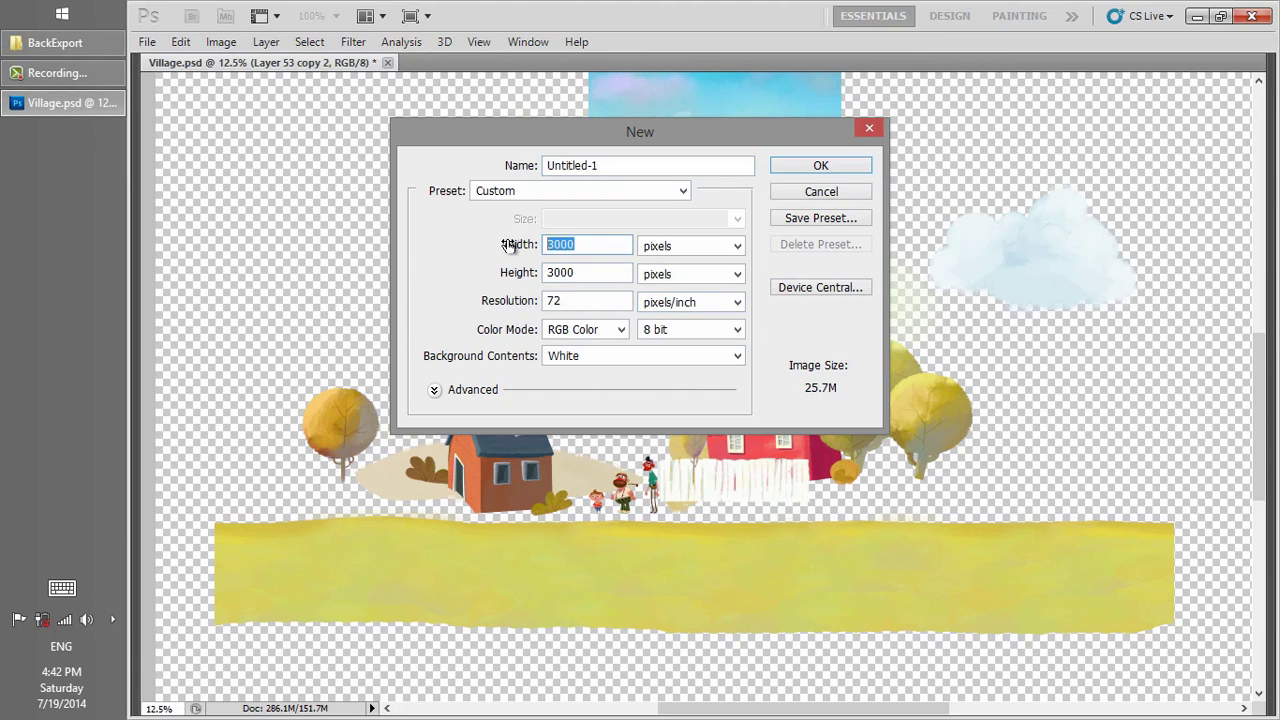
{"action": "type", "text": "2000"}
{"action": "key", "text": "Tab"}
{"action": "type", "text": "2000"}
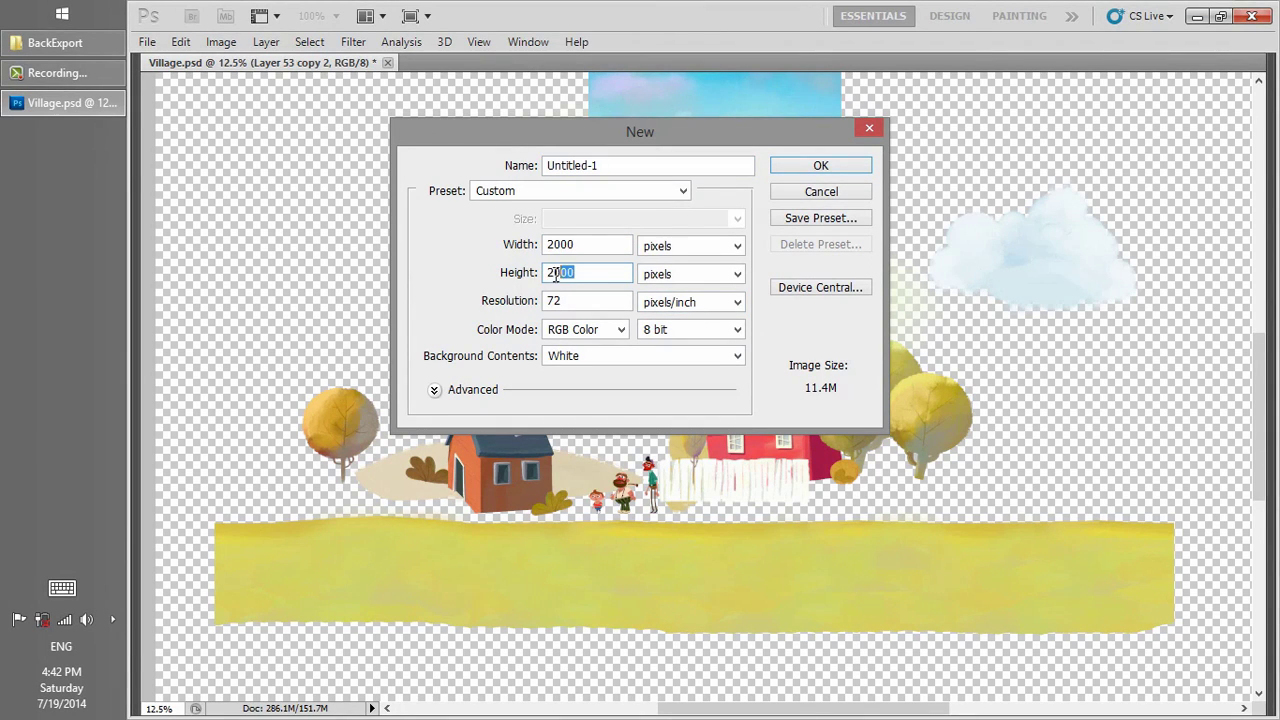
{"action": "double_click", "coordinate": [591, 244]}
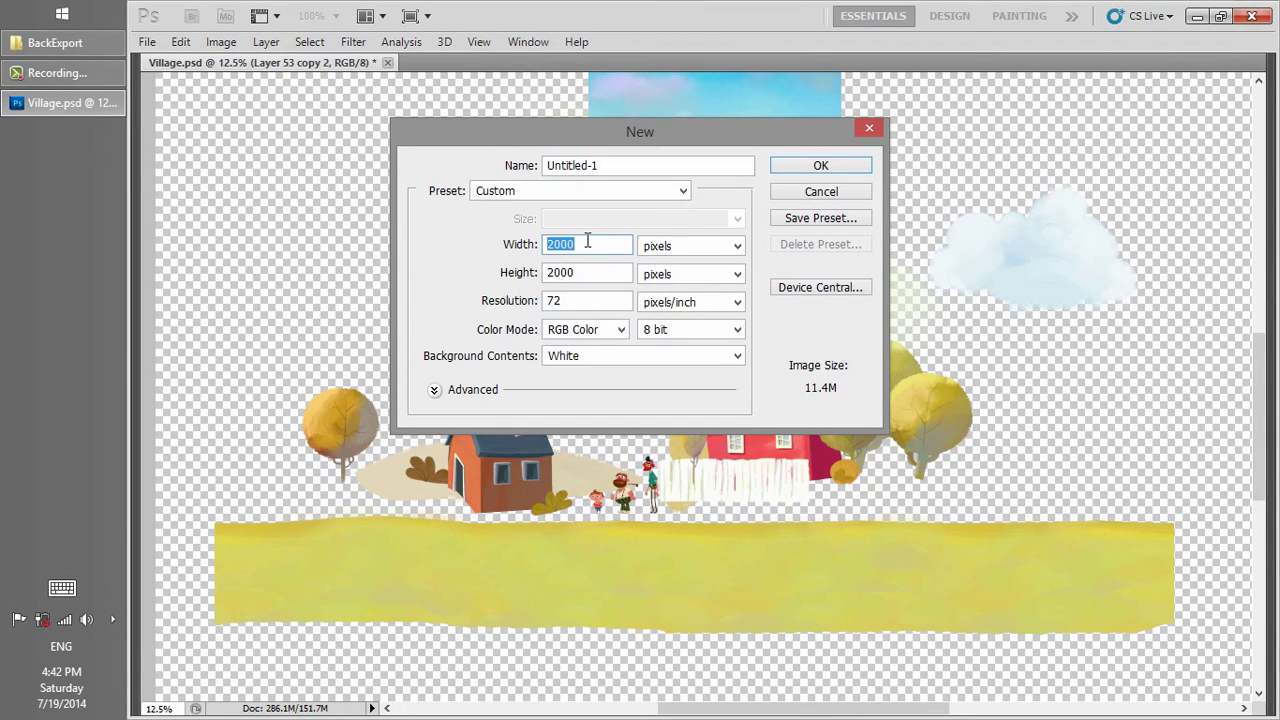
{"action": "left_click", "coordinate": [820, 165]}
- Copy the grass ground layer from Village.psd into the new document and position it so it spans the canvas's full width
{"action": "left_click", "coordinate": [354, 62]}
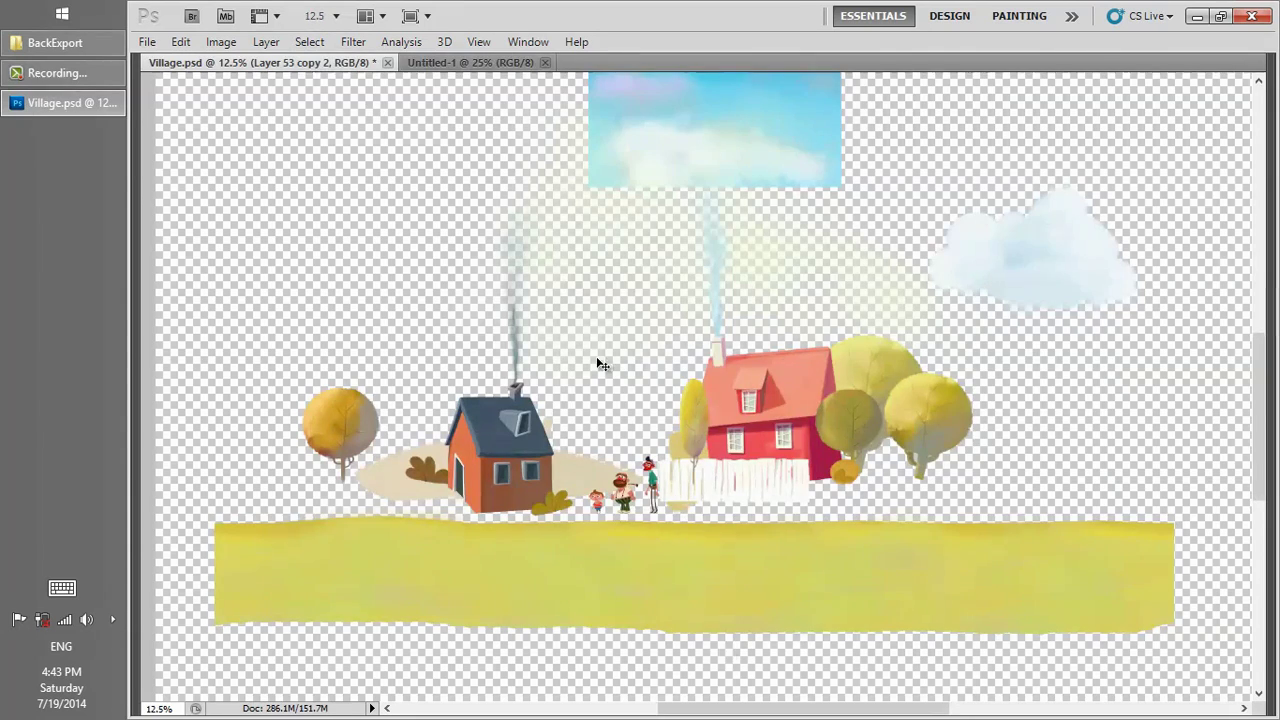
{"action": "left_click_drag", "start_coordinate": [601, 365], "coordinate": [695, 388]}
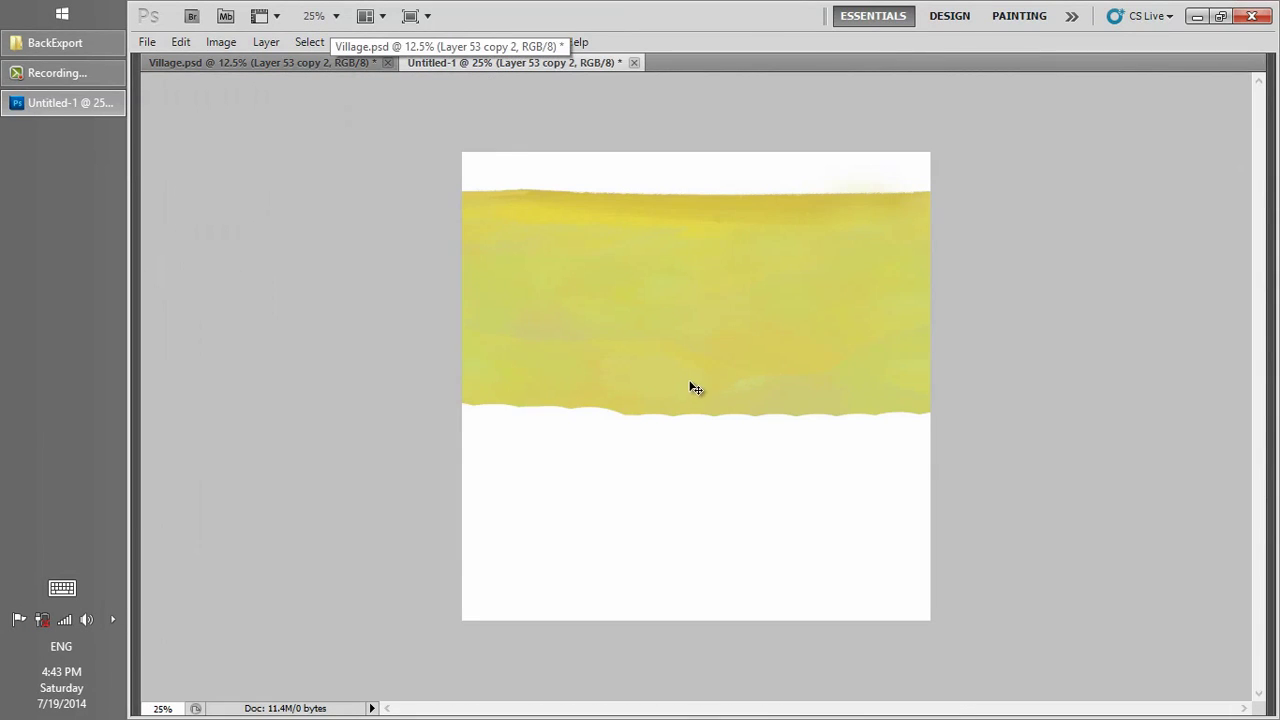
{"action": "left_click_drag", "start_coordinate": [716, 302], "coordinate": [757, 380]}
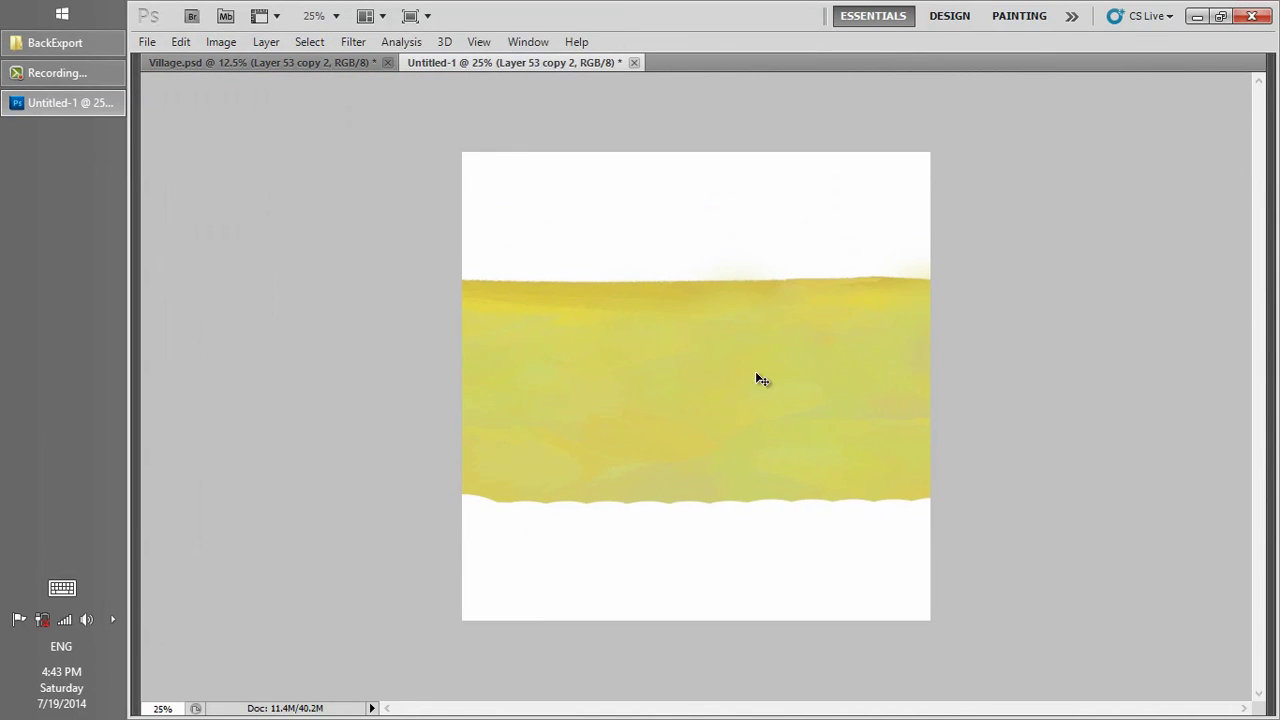
- Delete the white background layer so only the grass ground layer remains
{"action": "key", "text": "Tab"}
{"action": "left_click", "coordinate": [1168, 258]}
{"action": "key", "text": "Delete"}
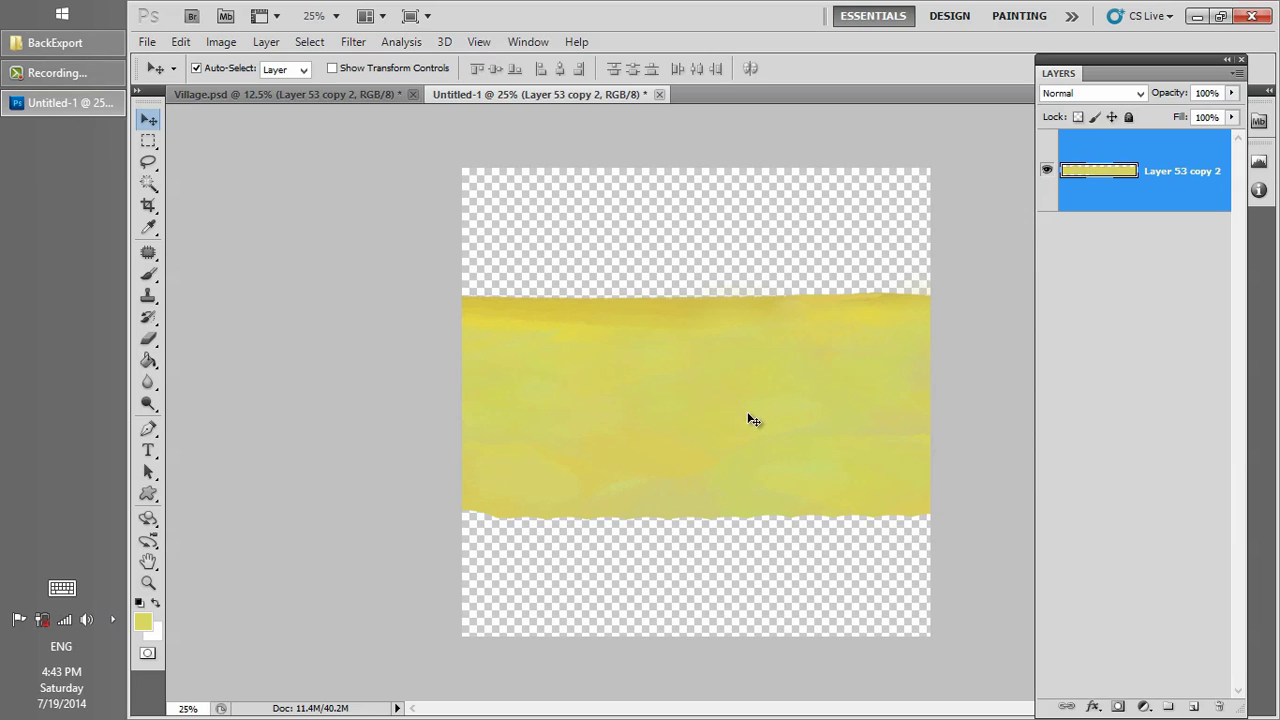
- Try offsetting the uncropped ground layer 1000 pixels horizontally with Wrap Around, and apply the same offset a second time
{"action": "left_click", "coordinate": [355, 42]}
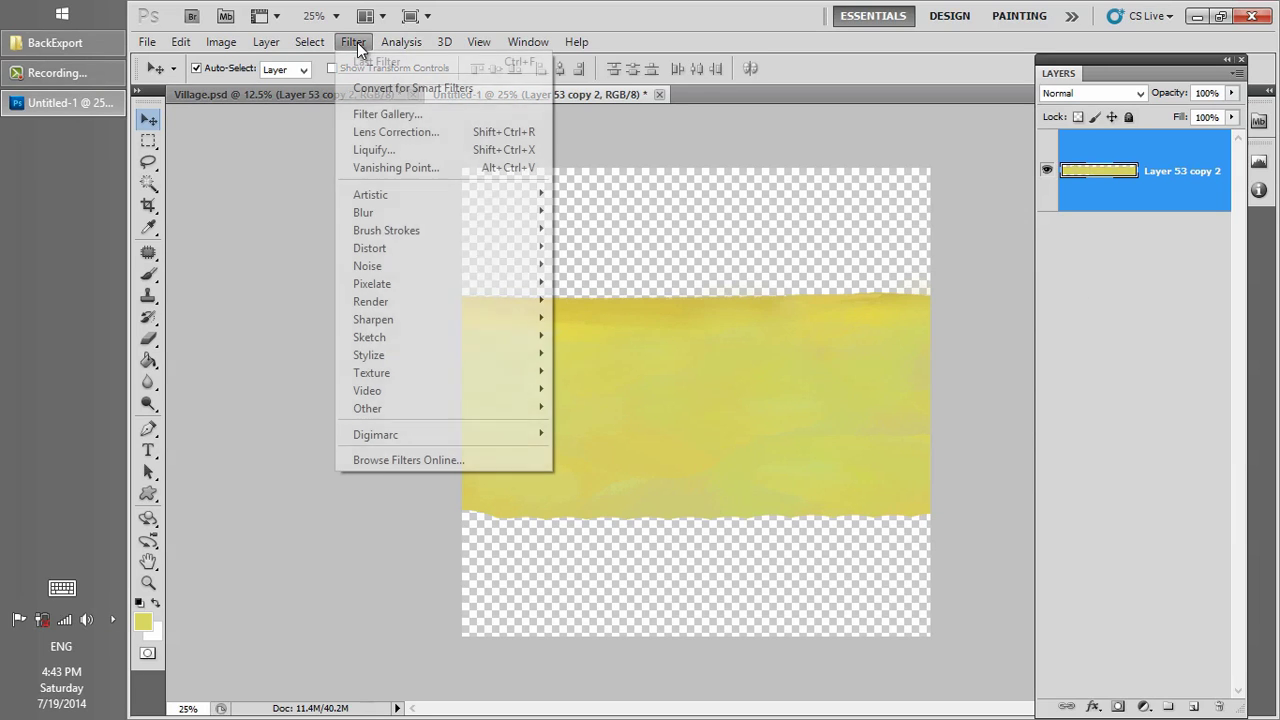
{"action": "mouse_move", "coordinate": [405, 408]}
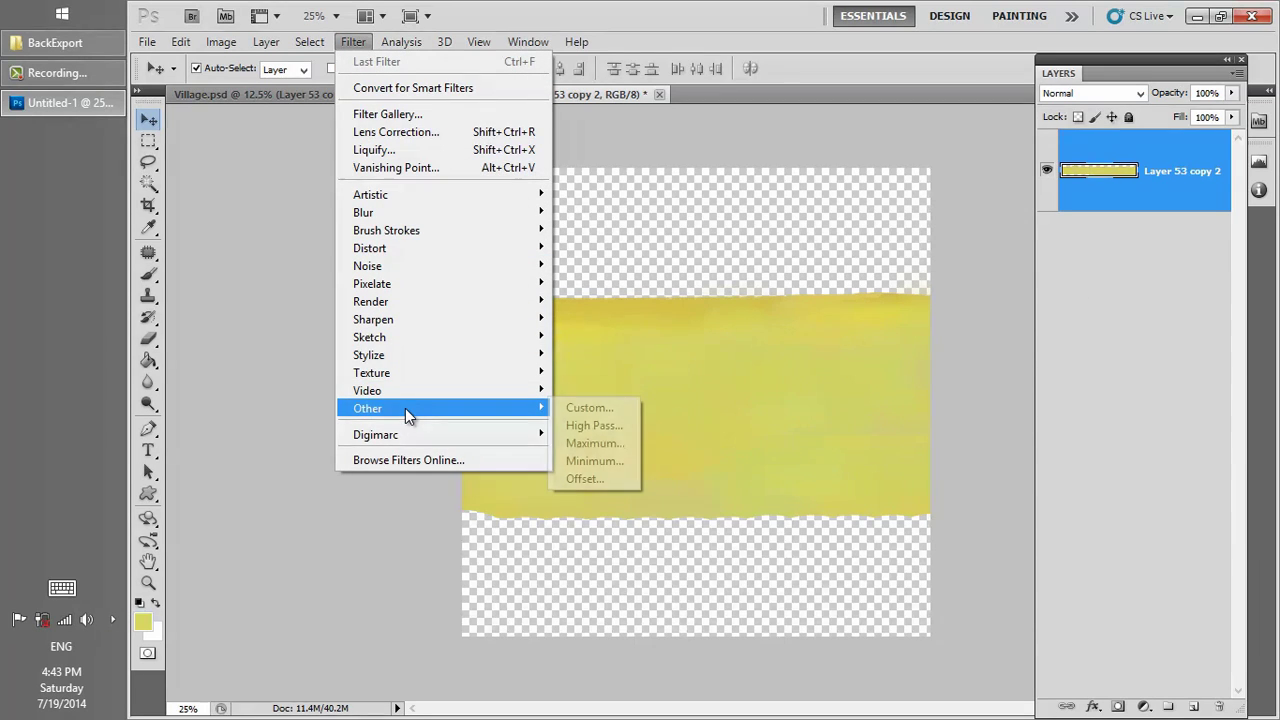
{"action": "left_click", "coordinate": [586, 478]}
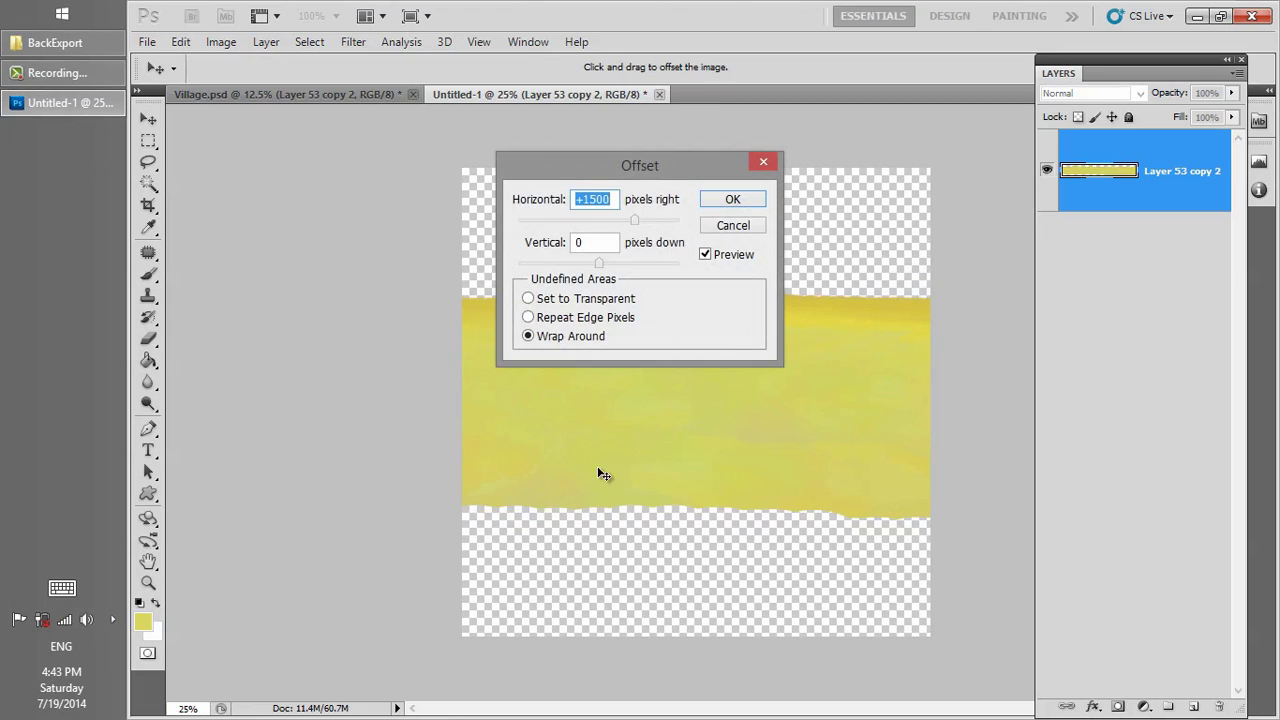
{"action": "left_click_drag", "start_coordinate": [646, 160], "coordinate": [406, 292]}
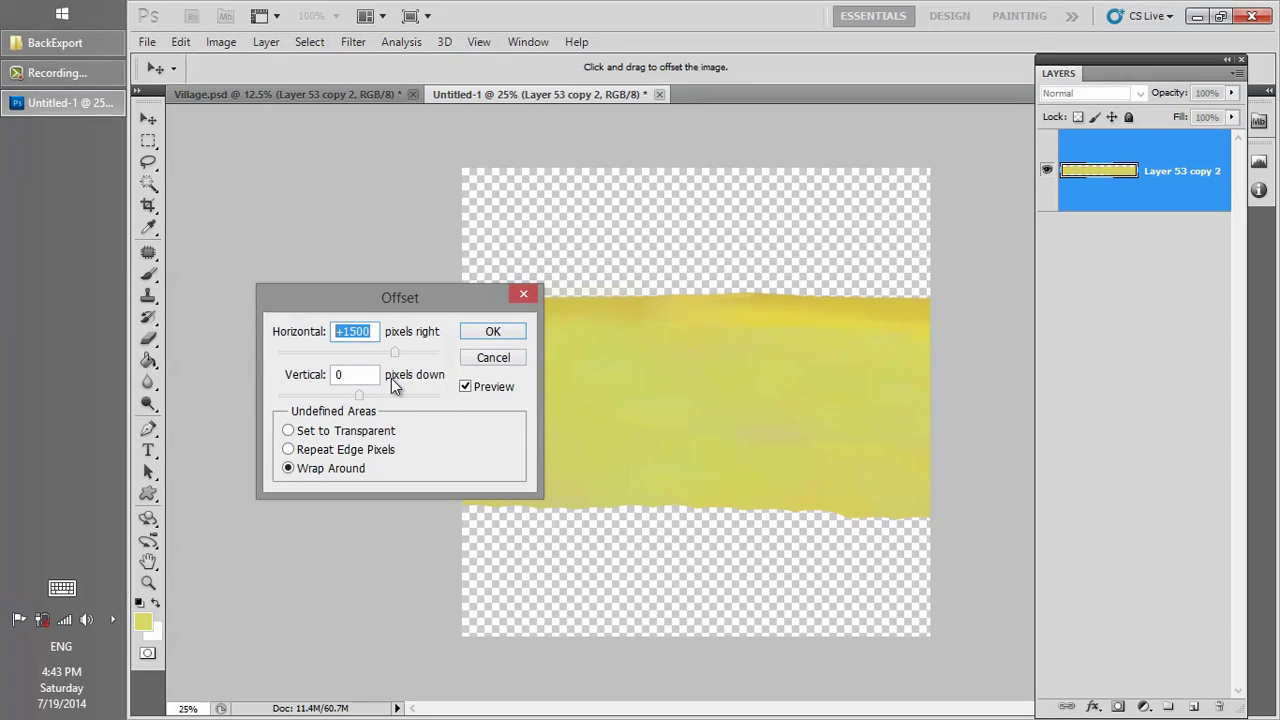
{"action": "type", "text": "1000"}
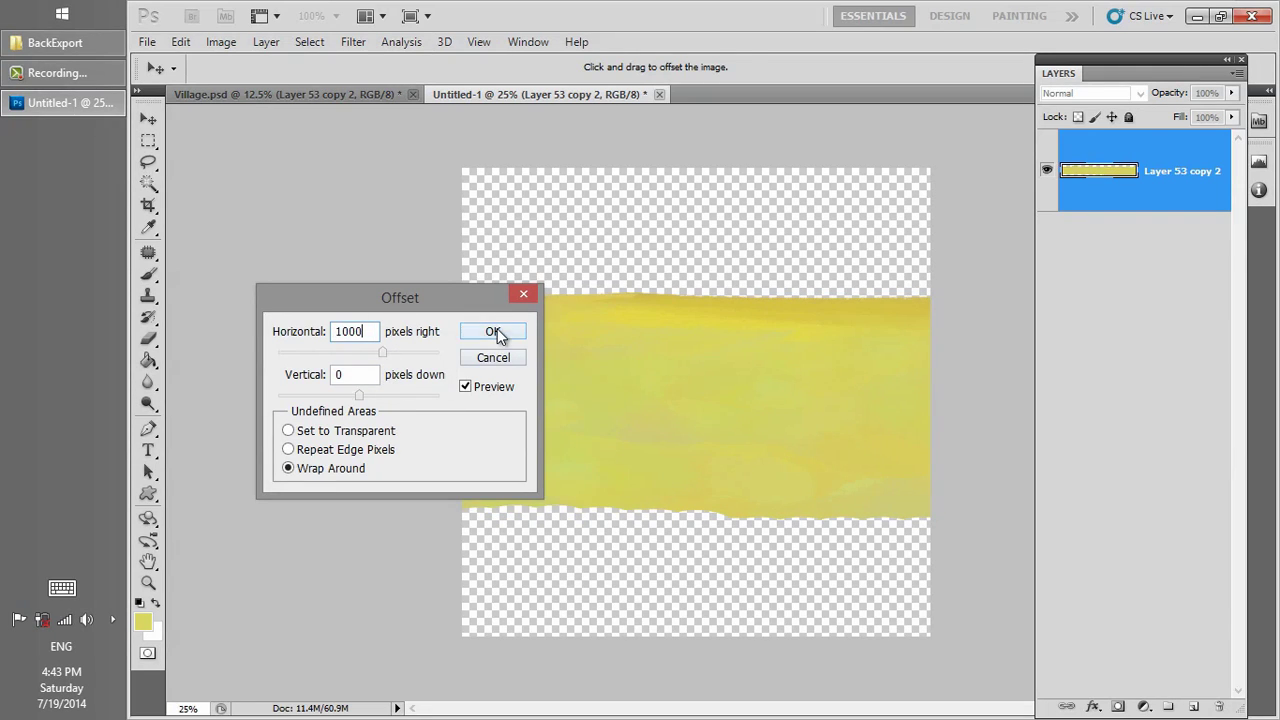
{"action": "left_click", "coordinate": [490, 332]}
{"action": "left_click", "coordinate": [727, 390], "text": "ctrl"}
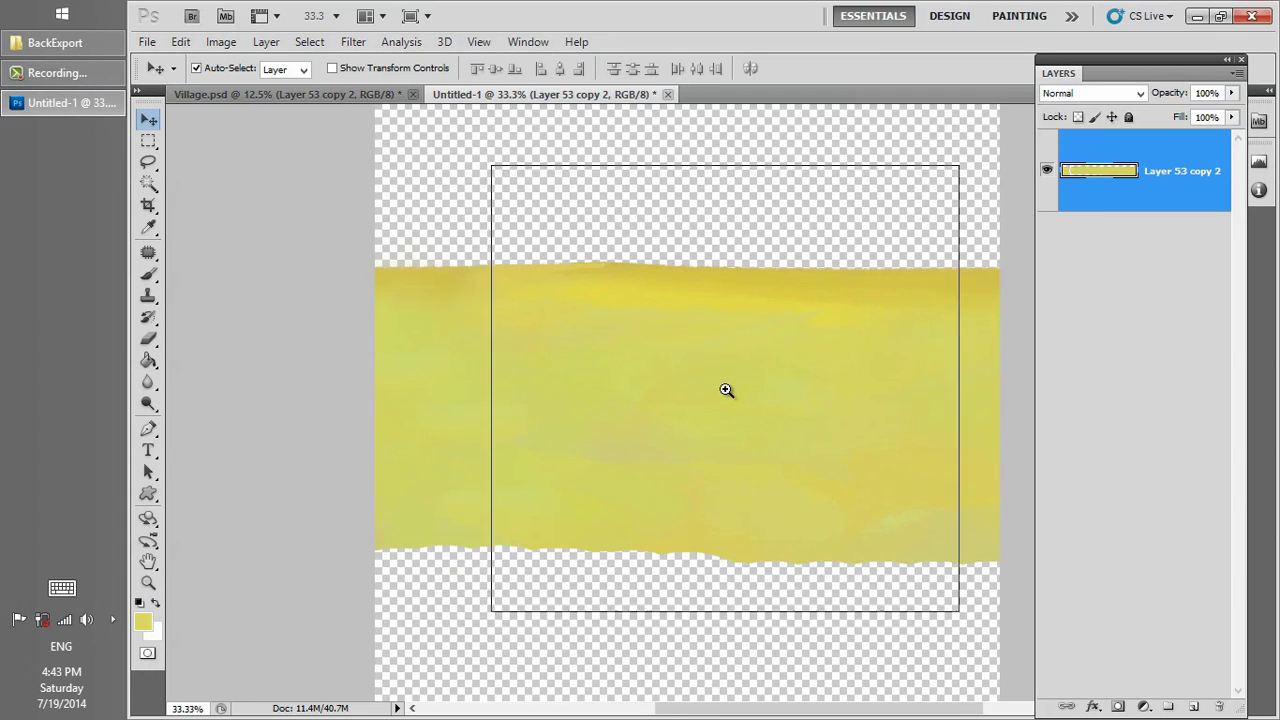
{"action": "left_click", "coordinate": [726, 390], "text": "ctrl+alt"}
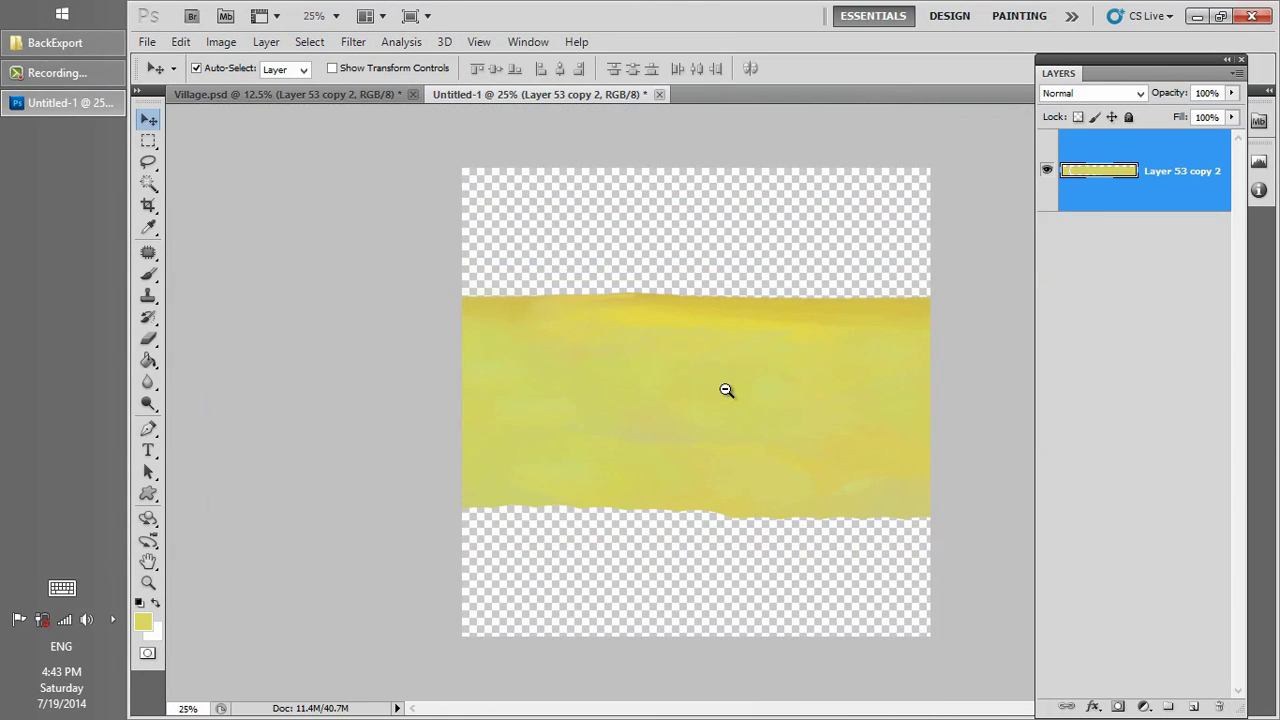
{"action": "key", "text": "ctrl+f"}
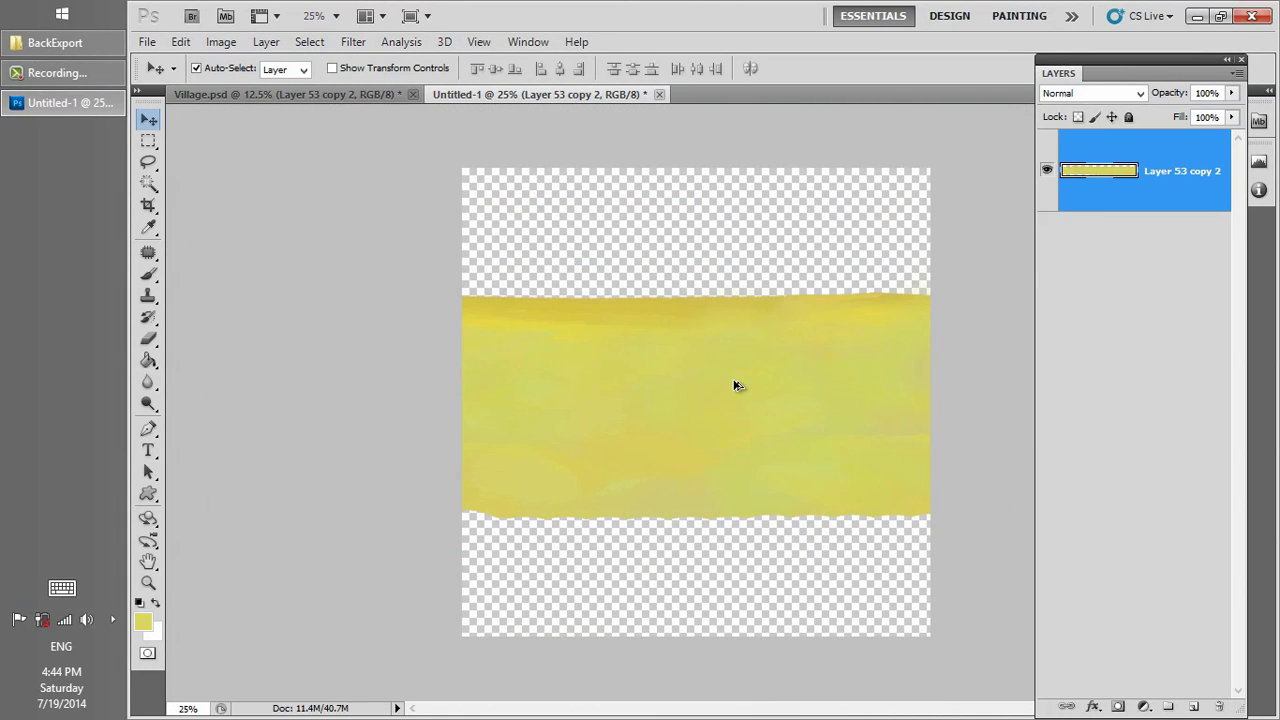
- Crop the document to the full canvas so the ground beyond its edges is cut off
{"action": "key", "text": "c"}
{"action": "left_click_drag", "start_coordinate": [443, 151], "coordinate": [971, 666]}
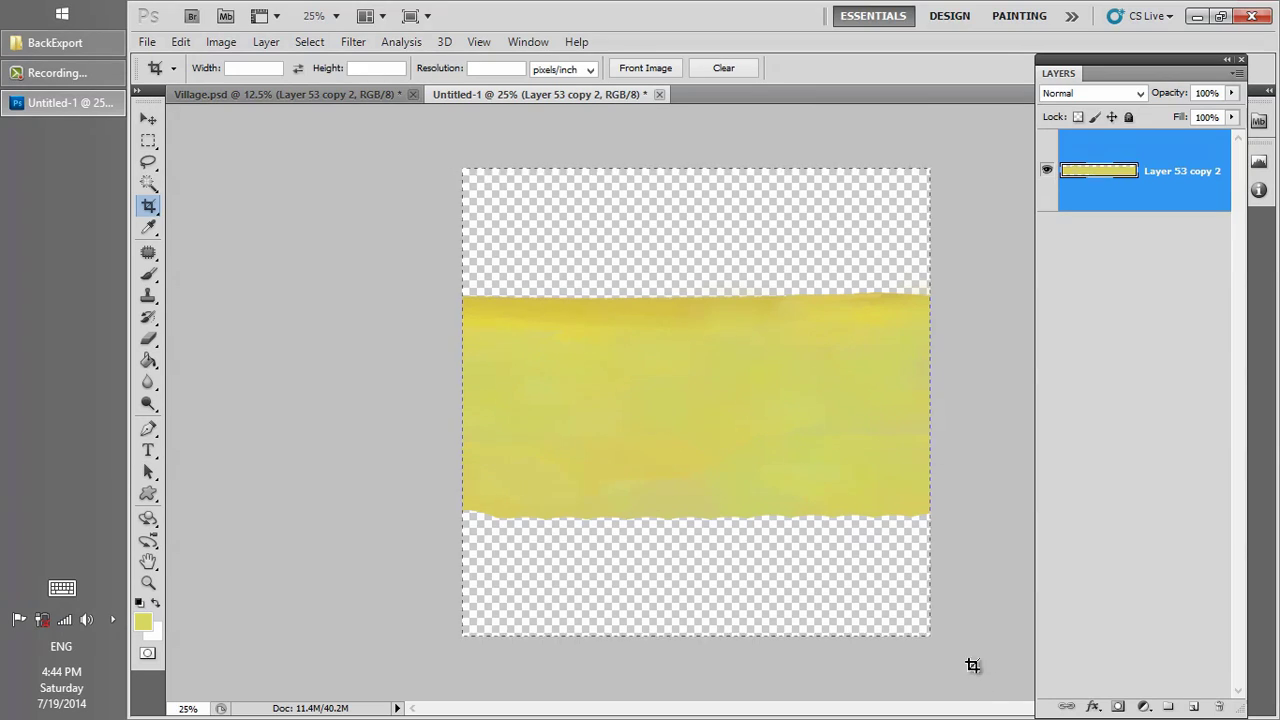
{"action": "key", "text": "Escape"}
- Offset the cropped ground layer 1000 pixels right and 0 pixels down with Wrap Around
{"action": "left_click", "coordinate": [353, 41]}
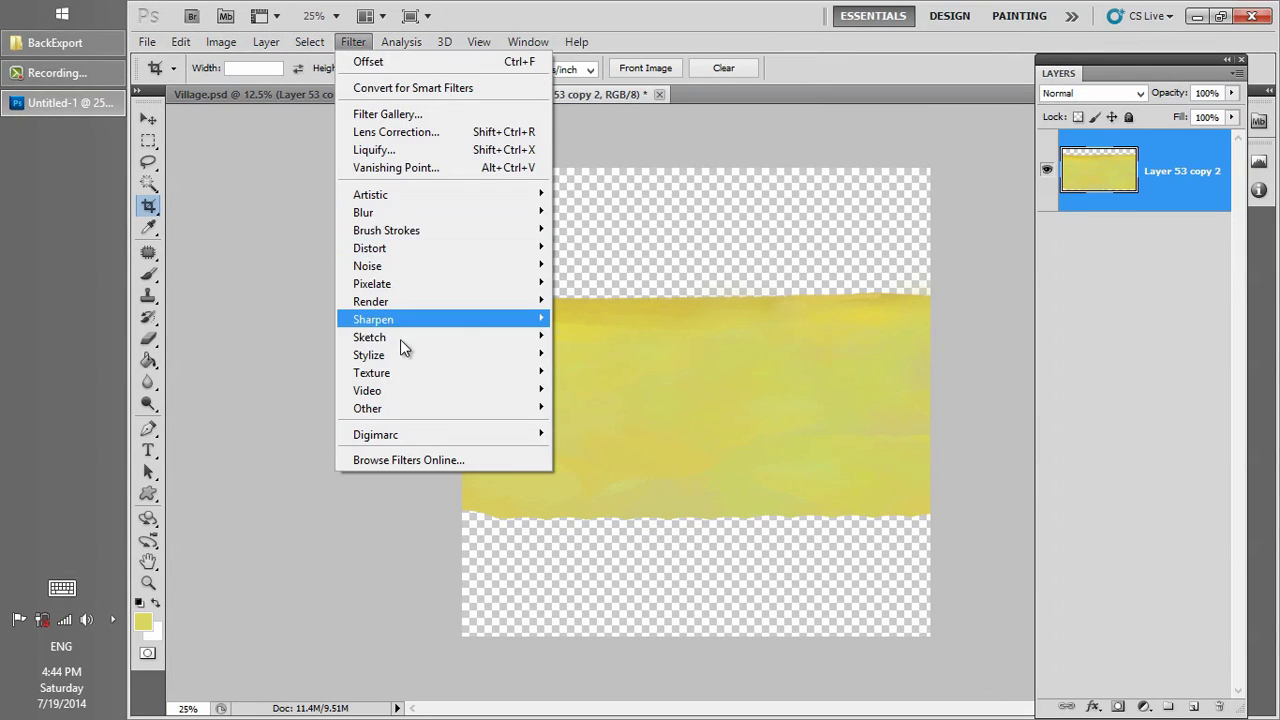
{"action": "mouse_move", "coordinate": [407, 408]}
{"action": "left_click", "coordinate": [592, 476]}
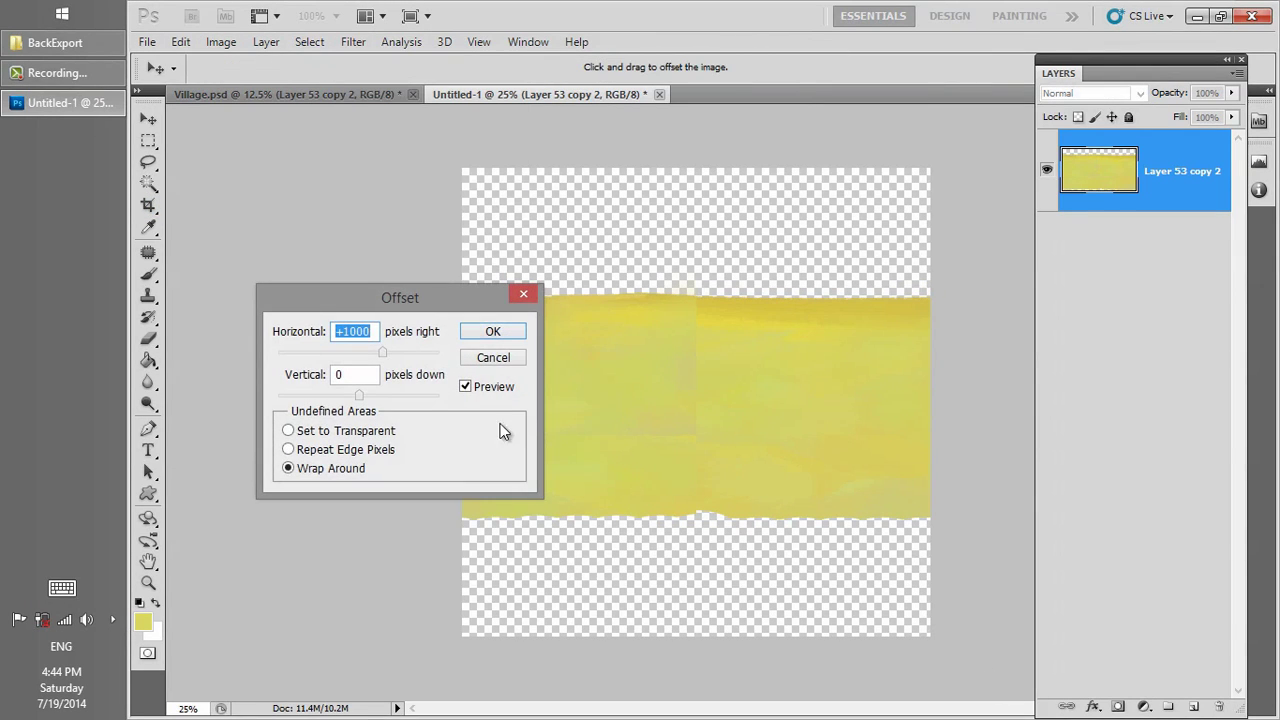
{"action": "left_click", "coordinate": [494, 333]}
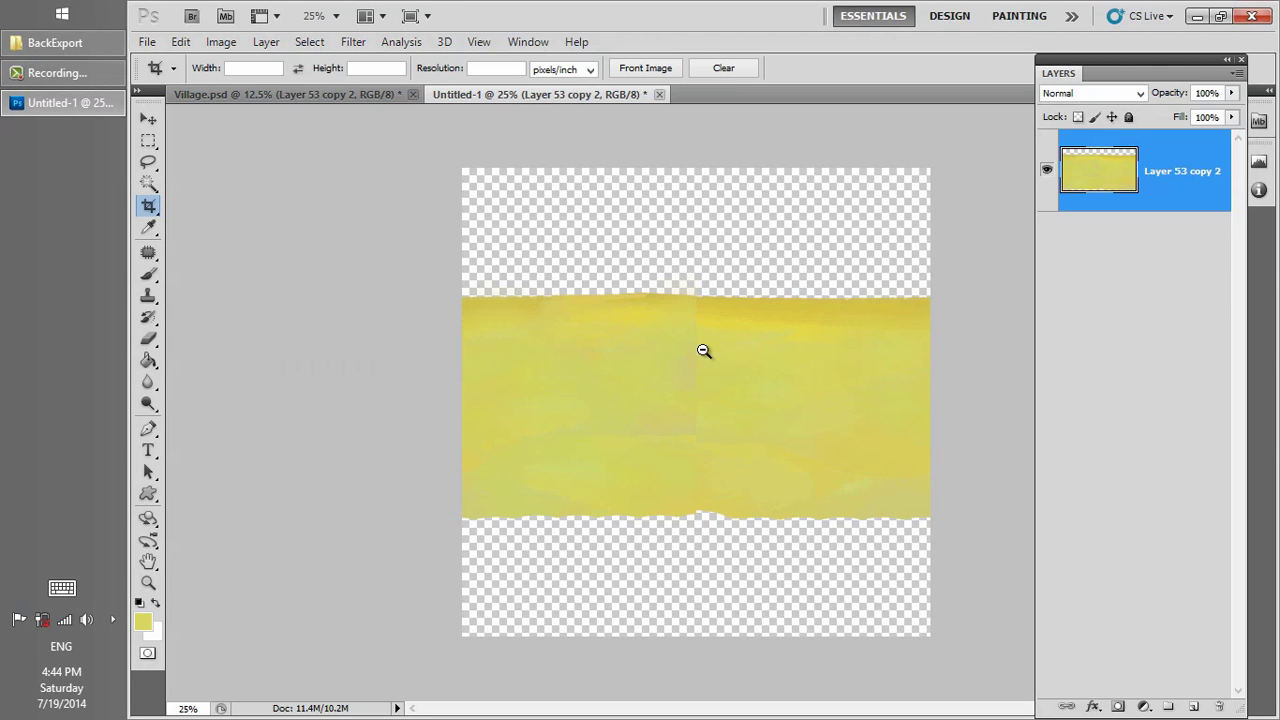
- Erase the faint stray paint above the ground's upper edge at the central seam with a 90-pixel eraser
{"action": "left_click", "coordinate": [702, 352], "text": "ctrl+alt"}
{"action": "left_click", "coordinate": [701, 352]}
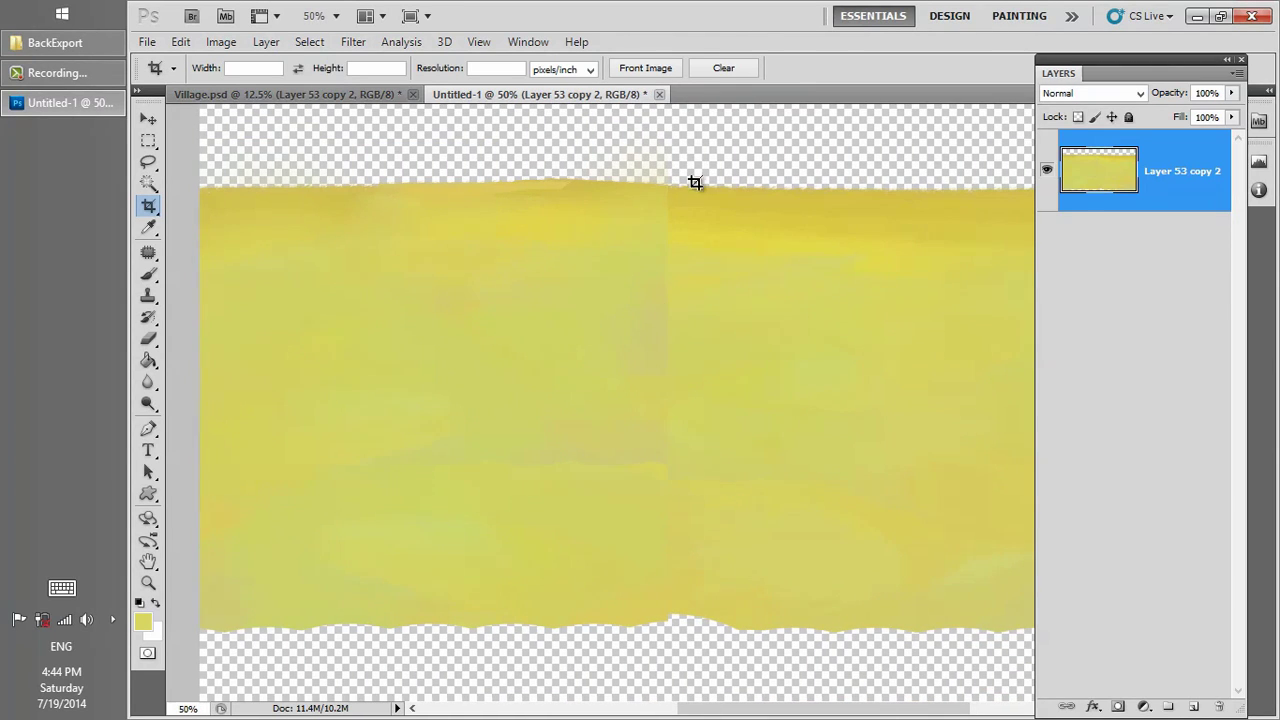
{"action": "key", "text": "e"}
{"action": "key", "text": "["}
{"action": "key", "text": "["}
{"action": "key", "text": "["}
{"action": "key", "text": "["}
{"action": "key", "text": "["}
{"action": "key", "text": "["}
{"action": "key", "text": "["}
{"action": "mouse_move", "coordinate": [677, 150]}
{"action": "left_mouse_down"}
{"action": "mouse_move", "coordinate": [574, 151]}
{"action": "mouse_move", "coordinate": [674, 160]}
{"action": "left_mouse_up"}
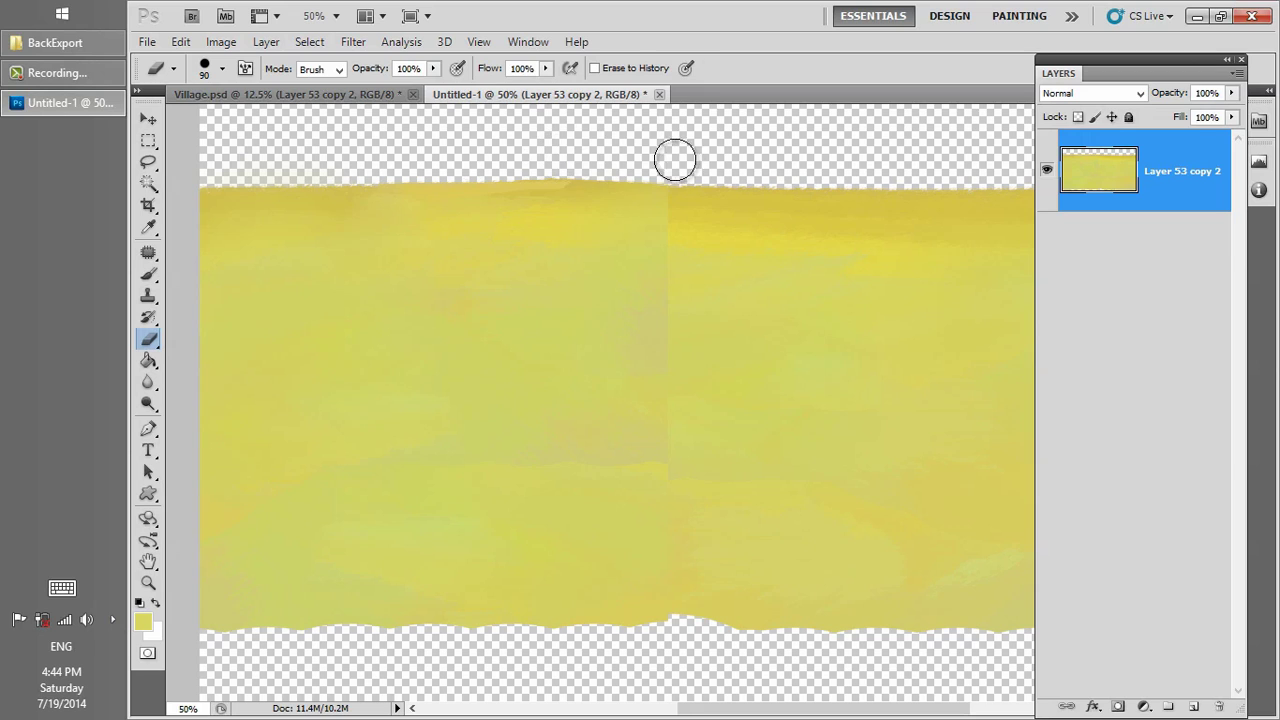
- Patch the ground's central vertical seam with the texture to its left, and try patching the notch at its lower edge
{"action": "left_click_drag", "start_coordinate": [148, 253], "coordinate": [200, 285]}
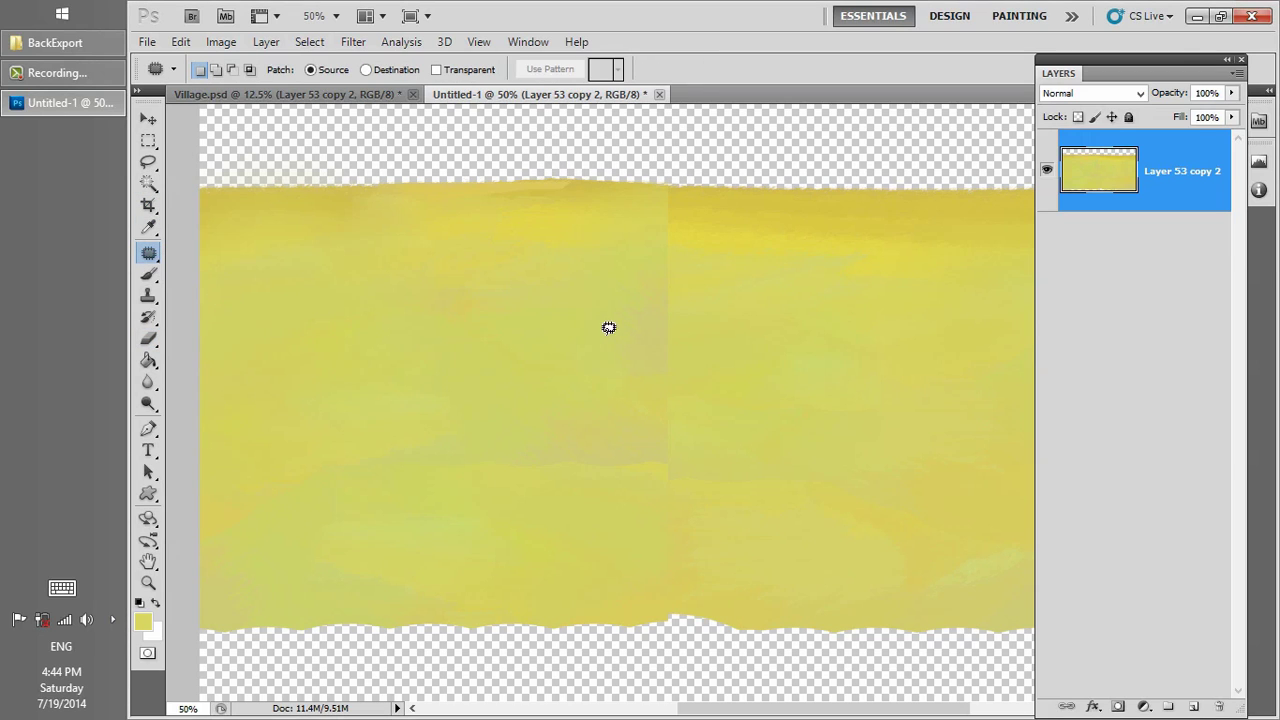
{"action": "mouse_move", "coordinate": [697, 177]}
{"action": "left_mouse_down"}
{"action": "mouse_move", "coordinate": [694, 609]}
{"action": "mouse_move", "coordinate": [626, 406]}
{"action": "mouse_move", "coordinate": [652, 162]}
{"action": "left_mouse_up"}
{"action": "mouse_move", "coordinate": [683, 277]}
{"action": "left_mouse_down"}
{"action": "mouse_move", "coordinate": [571, 320]}
{"action": "mouse_move", "coordinate": [534, 320]}
{"action": "left_mouse_up"}
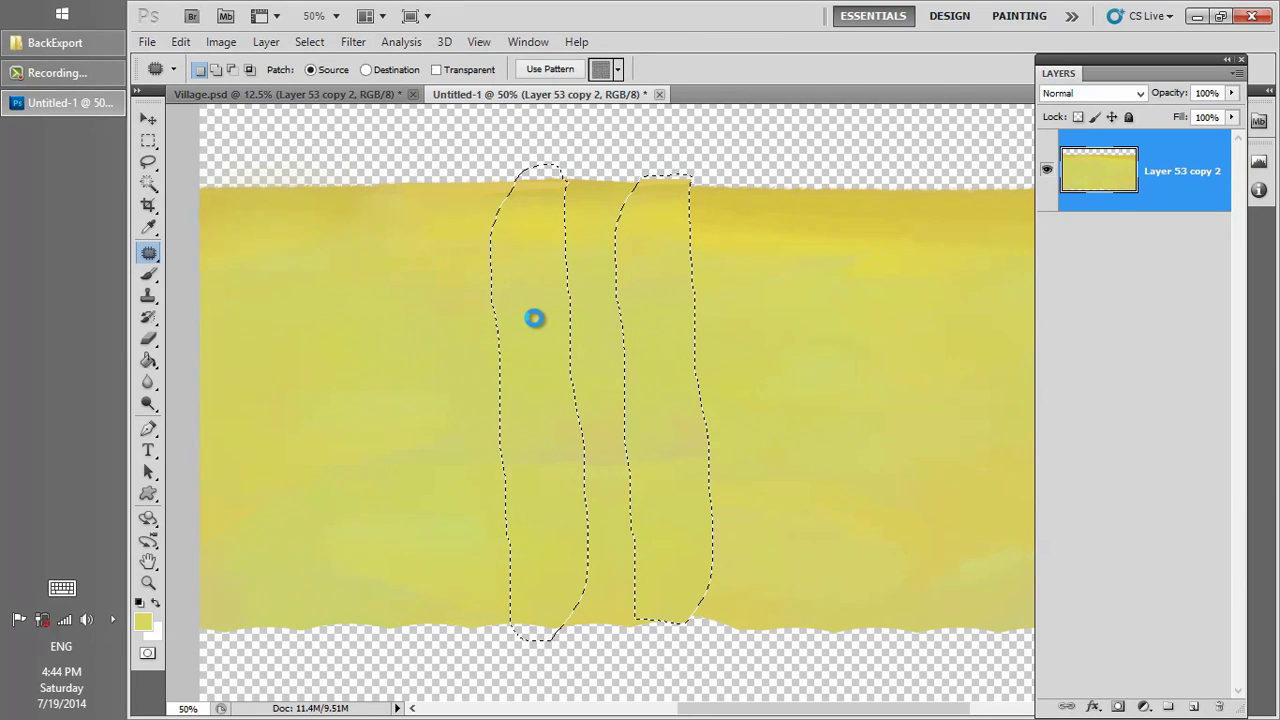
{"action": "mouse_move", "coordinate": [706, 642]}
{"action": "left_mouse_down"}
{"action": "mouse_move", "coordinate": [711, 603]}
{"action": "mouse_move", "coordinate": [661, 661]}
{"action": "left_mouse_up"}
{"action": "mouse_move", "coordinate": [618, 628]}
{"action": "left_mouse_down"}
{"action": "mouse_move", "coordinate": [543, 600]}
{"action": "mouse_move", "coordinate": [551, 626]}
{"action": "left_mouse_up"}
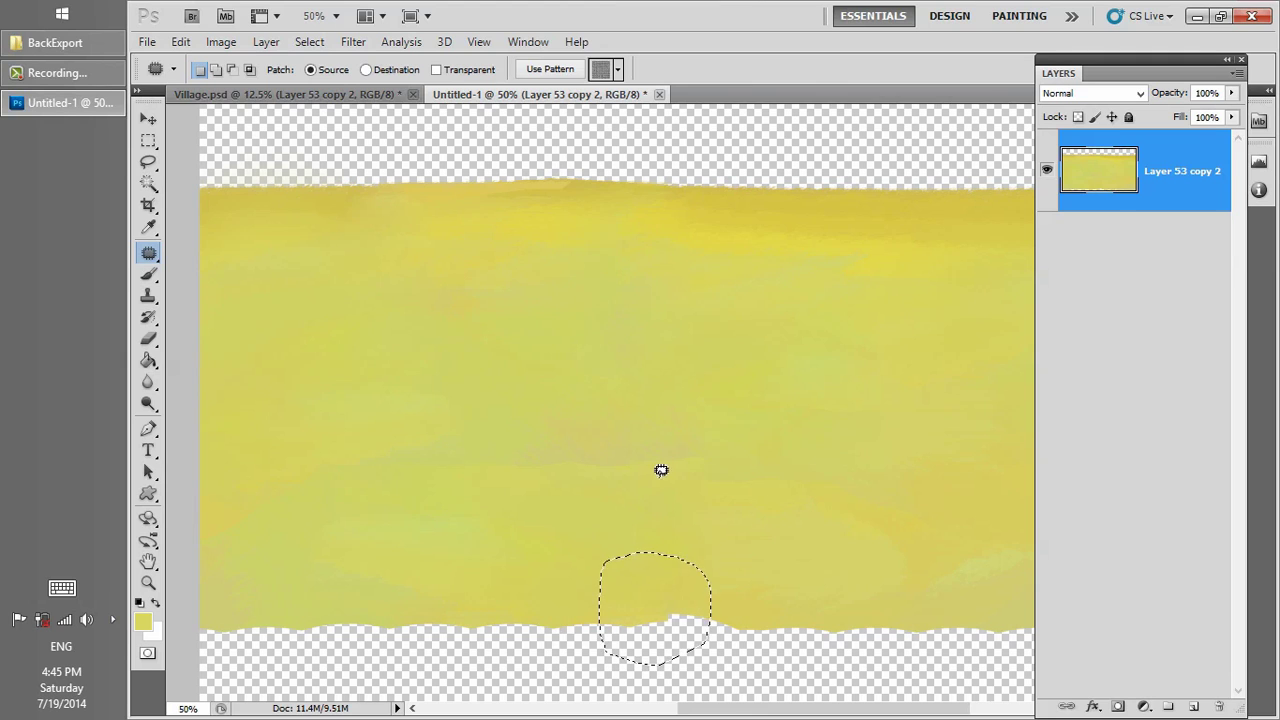
{"action": "key", "text": "ctrl+d"}
- Copy the patched ground tile into Village.psd and place it in the empty area to the left of the sky
{"action": "left_click", "coordinate": [709, 432], "text": "alt"}
{"action": "left_click", "coordinate": [709, 431], "text": "alt"}
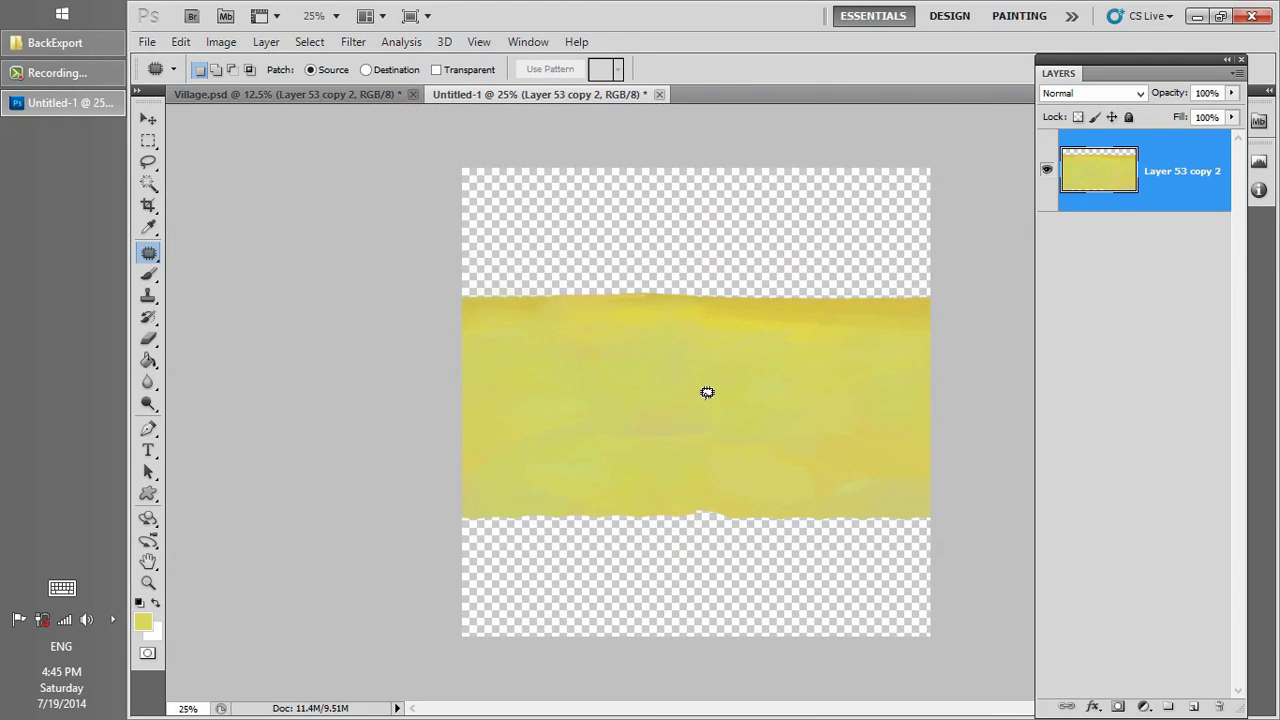
{"action": "key", "text": "v"}
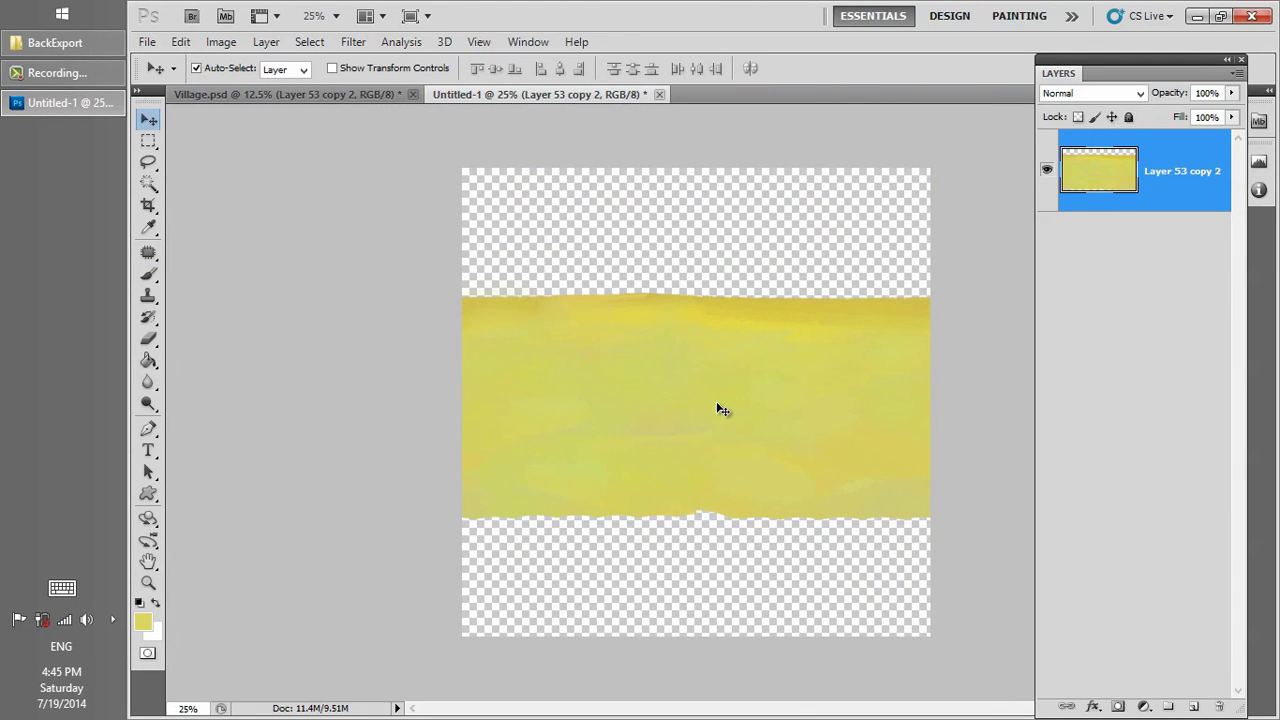
{"action": "left_click_drag", "start_coordinate": [716, 408], "coordinate": [329, 165]}
{"action": "left_click_drag", "start_coordinate": [372, 272], "coordinate": [586, 449]}
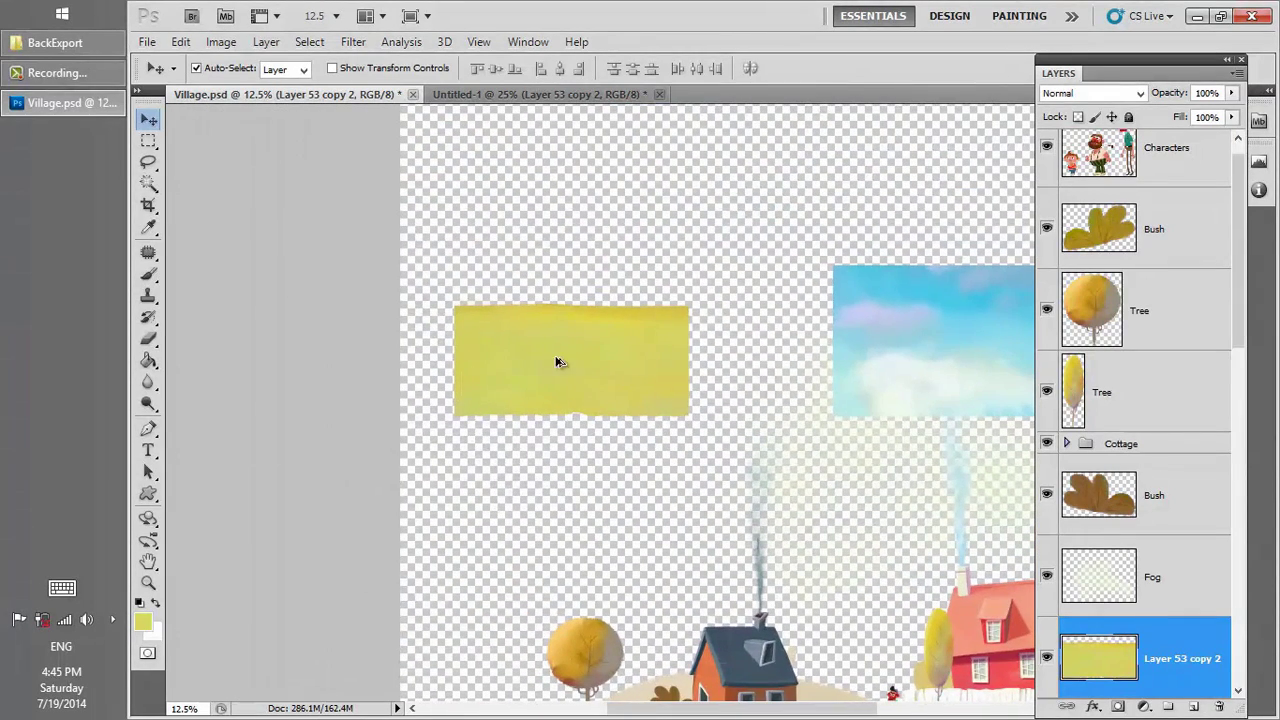
- Duplicate the ground tile edge to edge on its right to check the join up close, and delete both test copies
{"action": "left_click_drag", "start_coordinate": [560, 363], "coordinate": [791, 360], "text": "alt"}
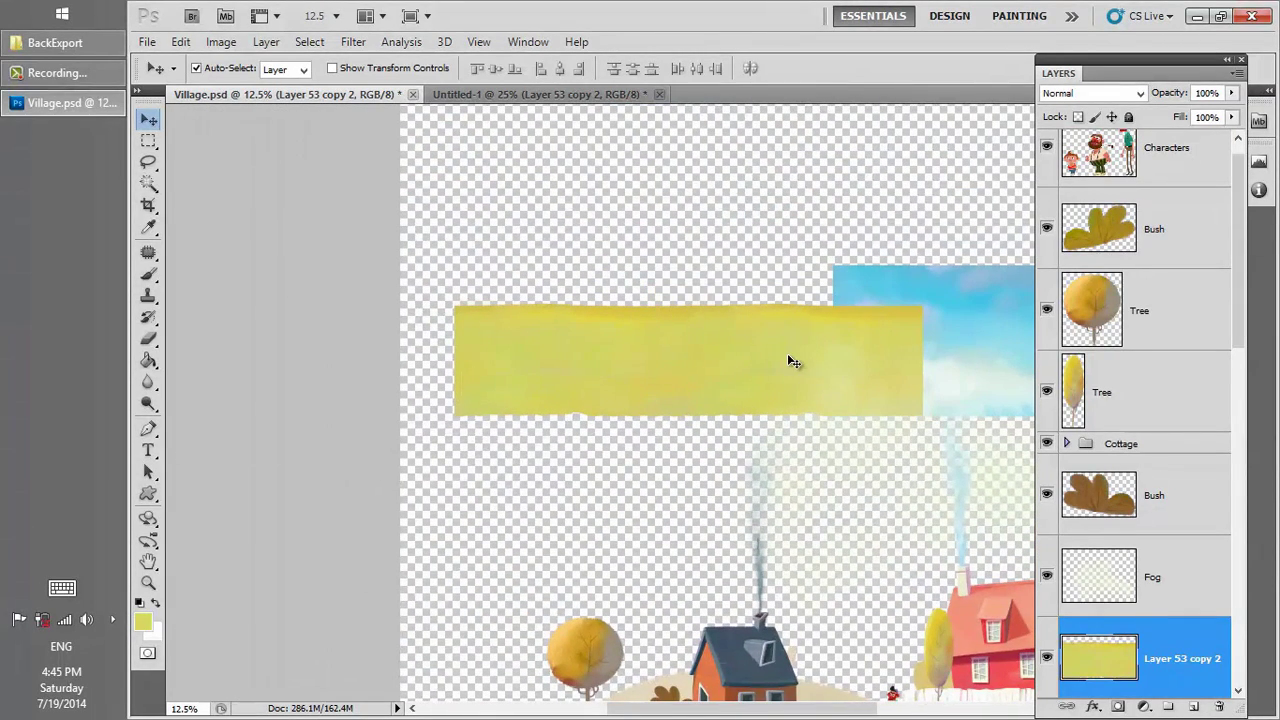
{"action": "left_click", "coordinate": [690, 346], "text": "ctrl"}
{"action": "left_click", "coordinate": [690, 346], "text": "ctrl"}
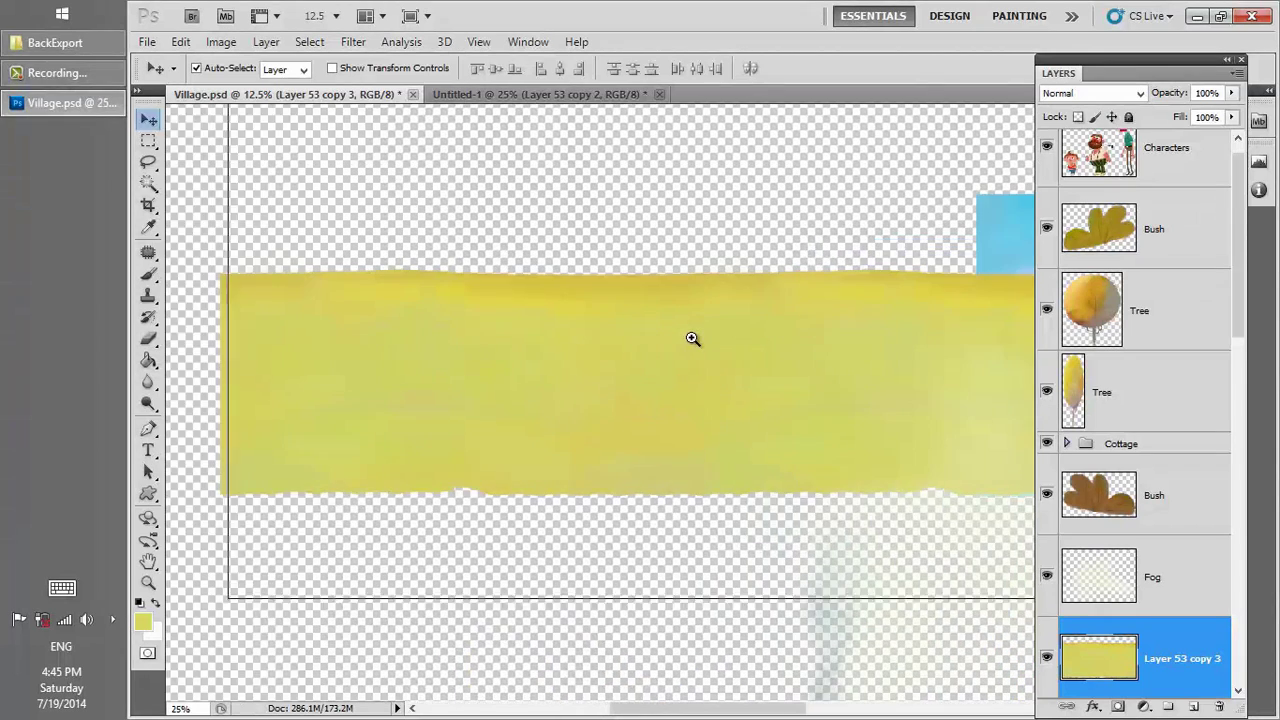
{"action": "left_click", "coordinate": [690, 346], "text": "ctrl"}
{"action": "mouse_move", "coordinate": [798, 301]}
{"action": "left_mouse_down"}
{"action": "mouse_move", "coordinate": [783, 320]}
{"action": "mouse_move", "coordinate": [801, 314]}
{"action": "mouse_move", "coordinate": [777, 312]}
{"action": "left_mouse_up"}
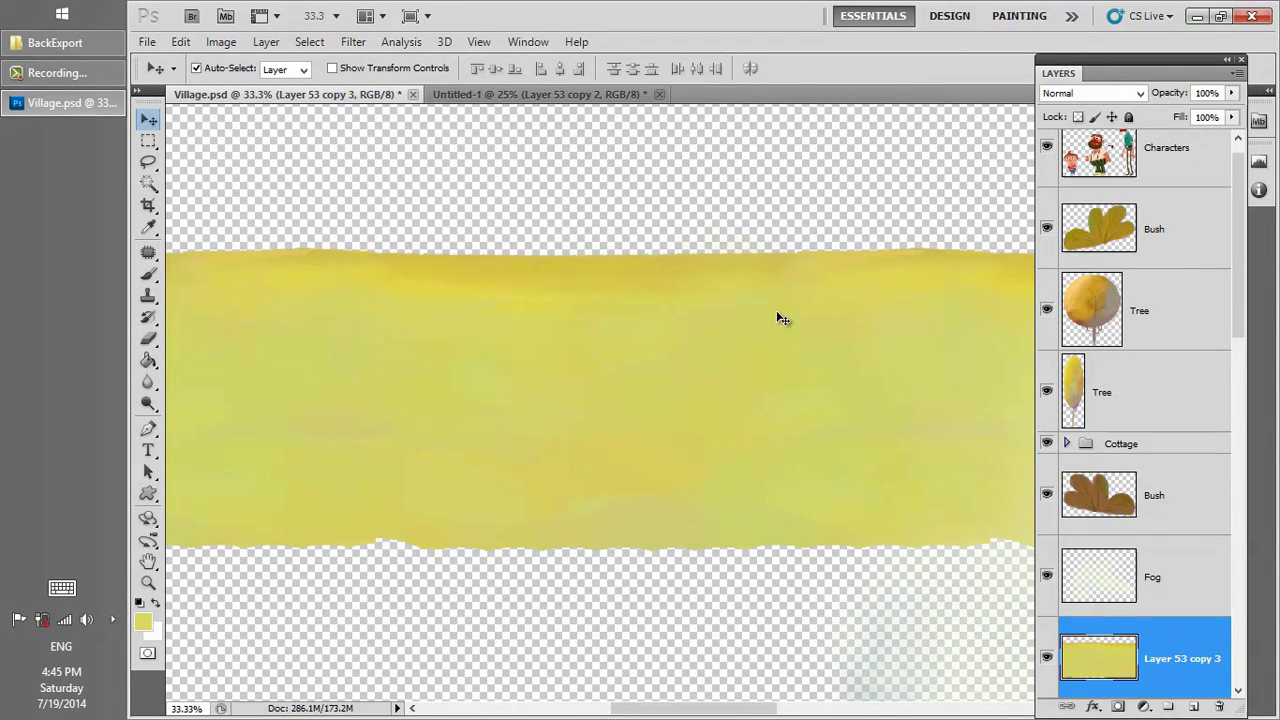
{"action": "key", "text": "Delete"}
{"action": "key", "text": "Delete"}
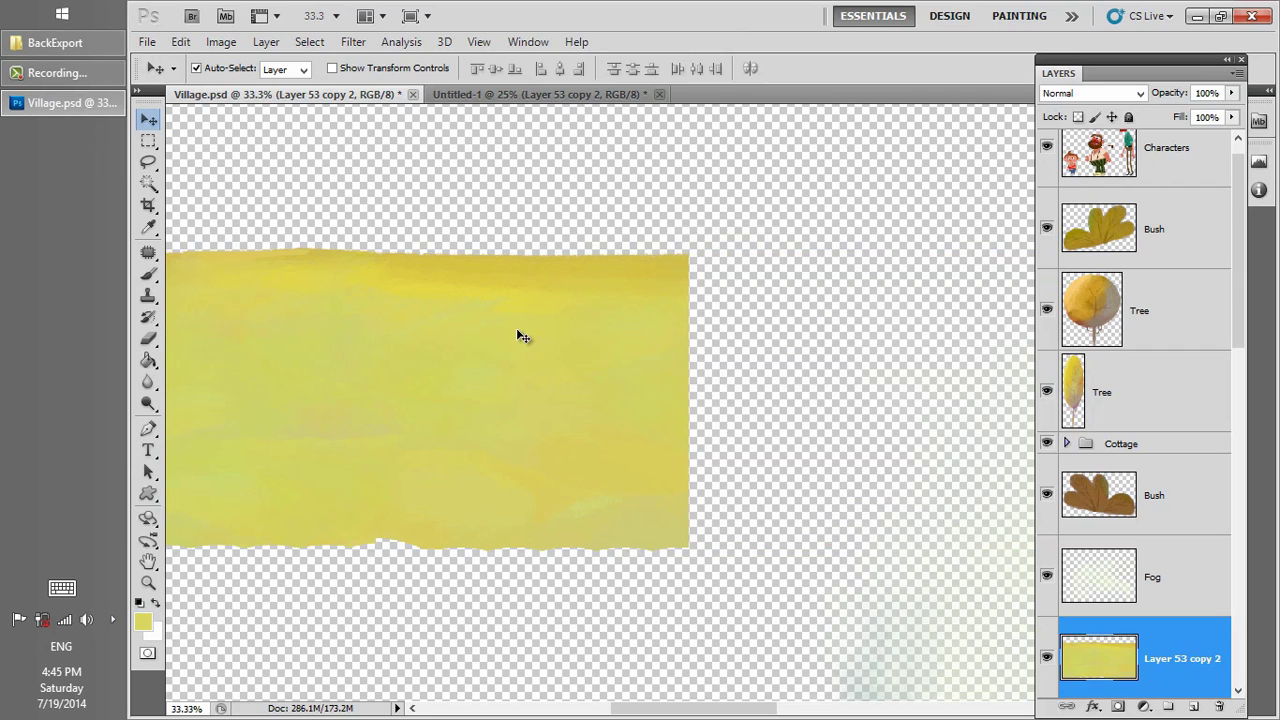
- Save the ground tile from Untitled-1 as a non-interlaced PNG named GroundTile, and close the document without saving changes
{"action": "left_click", "coordinate": [487, 98]}
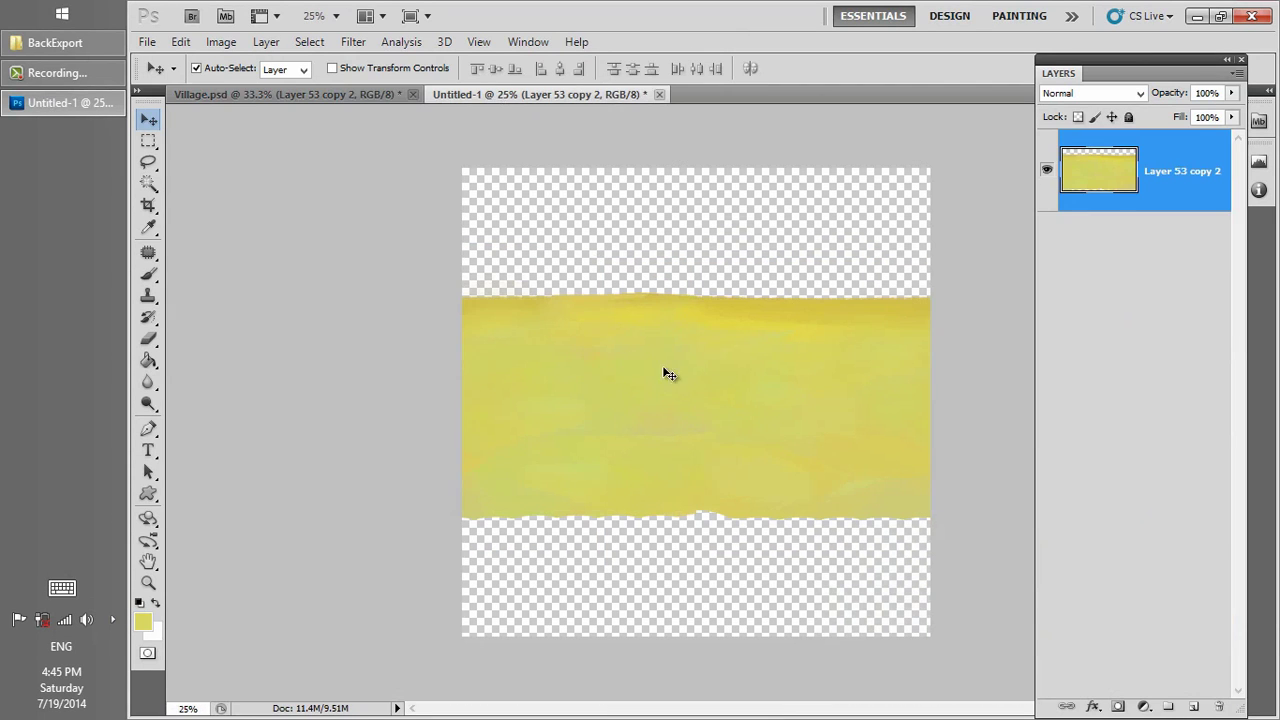
{"action": "left_click", "coordinate": [148, 42]}
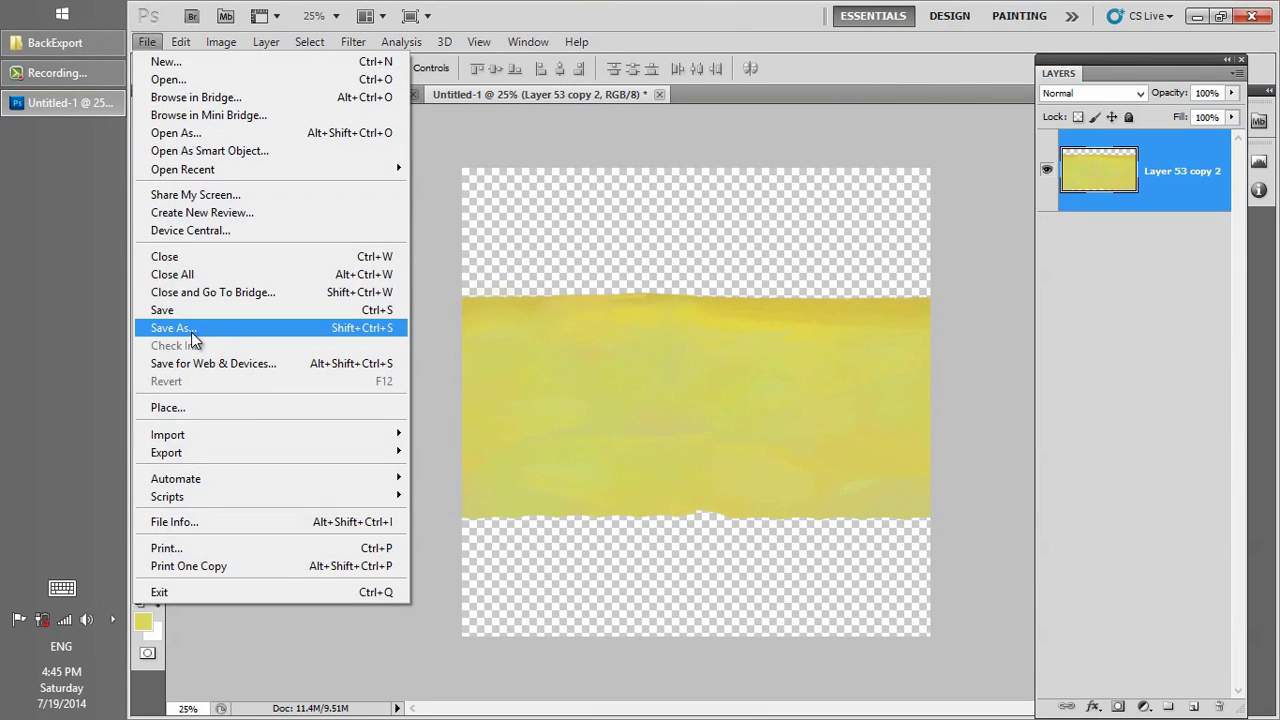
{"action": "left_click", "coordinate": [191, 328]}
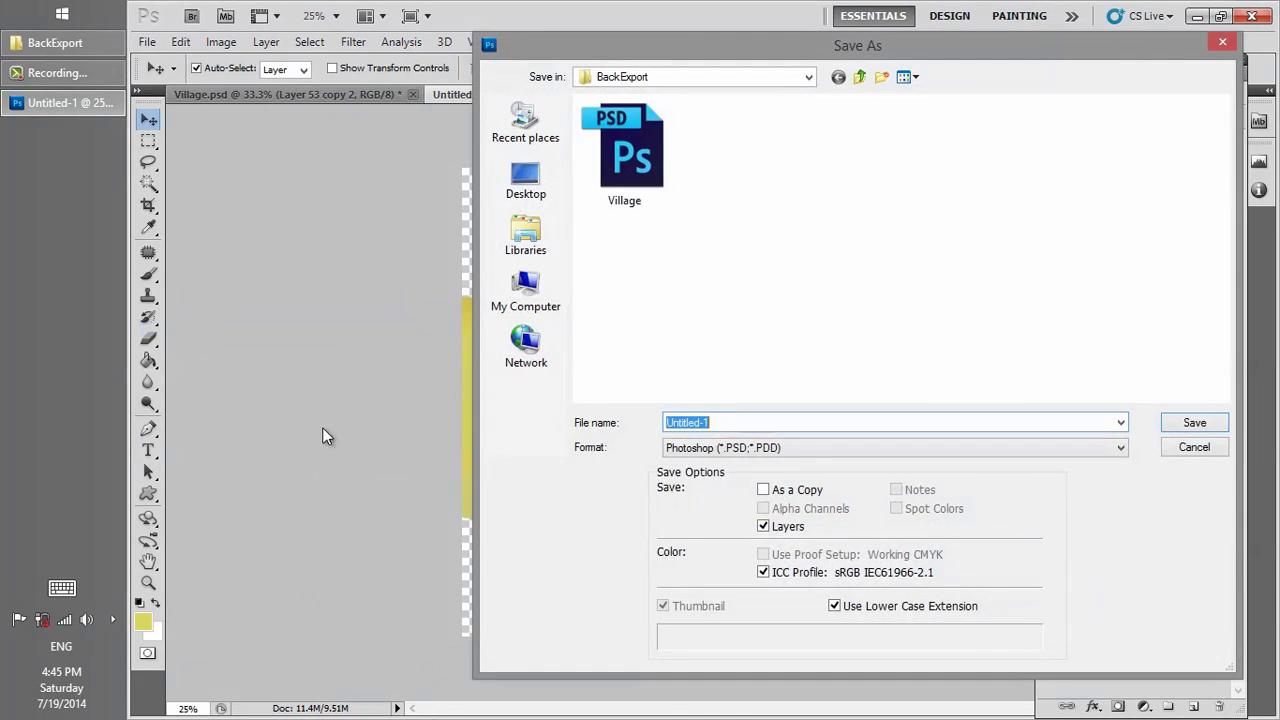
{"action": "left_click", "coordinate": [729, 448]}
{"action": "left_click", "coordinate": [730, 646]}
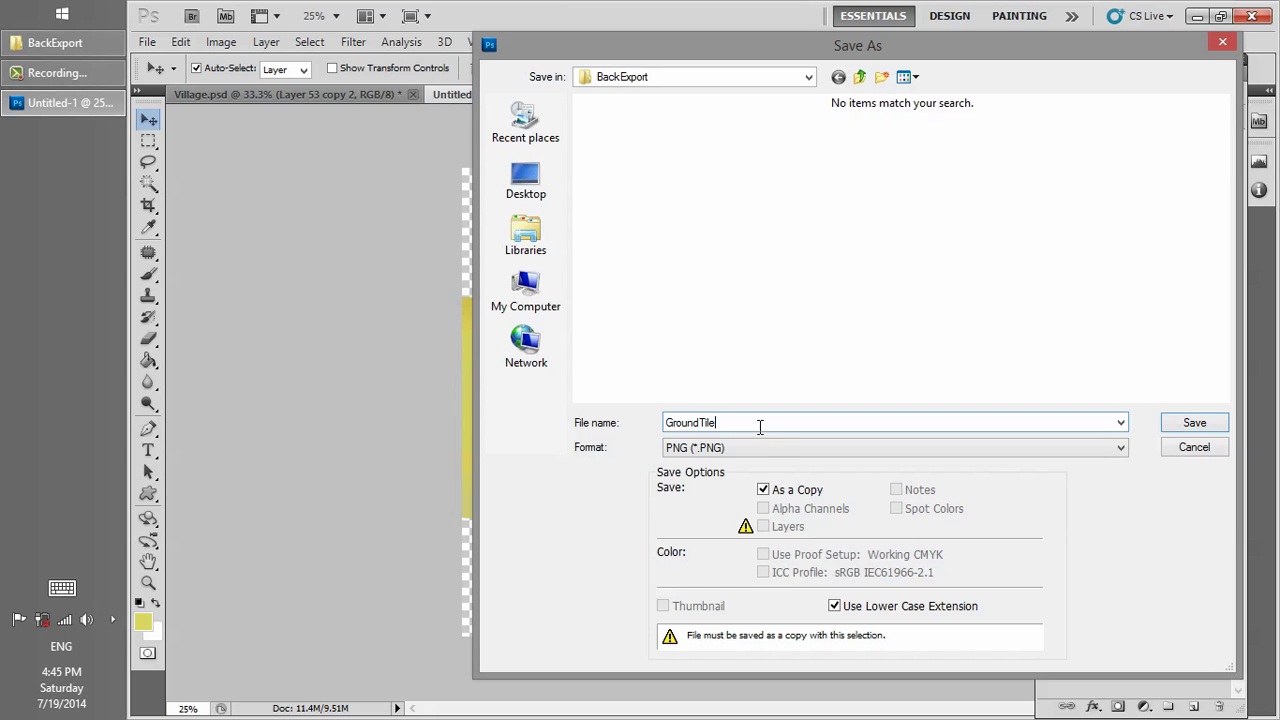
{"action": "left_click", "coordinate": [1217, 425]}
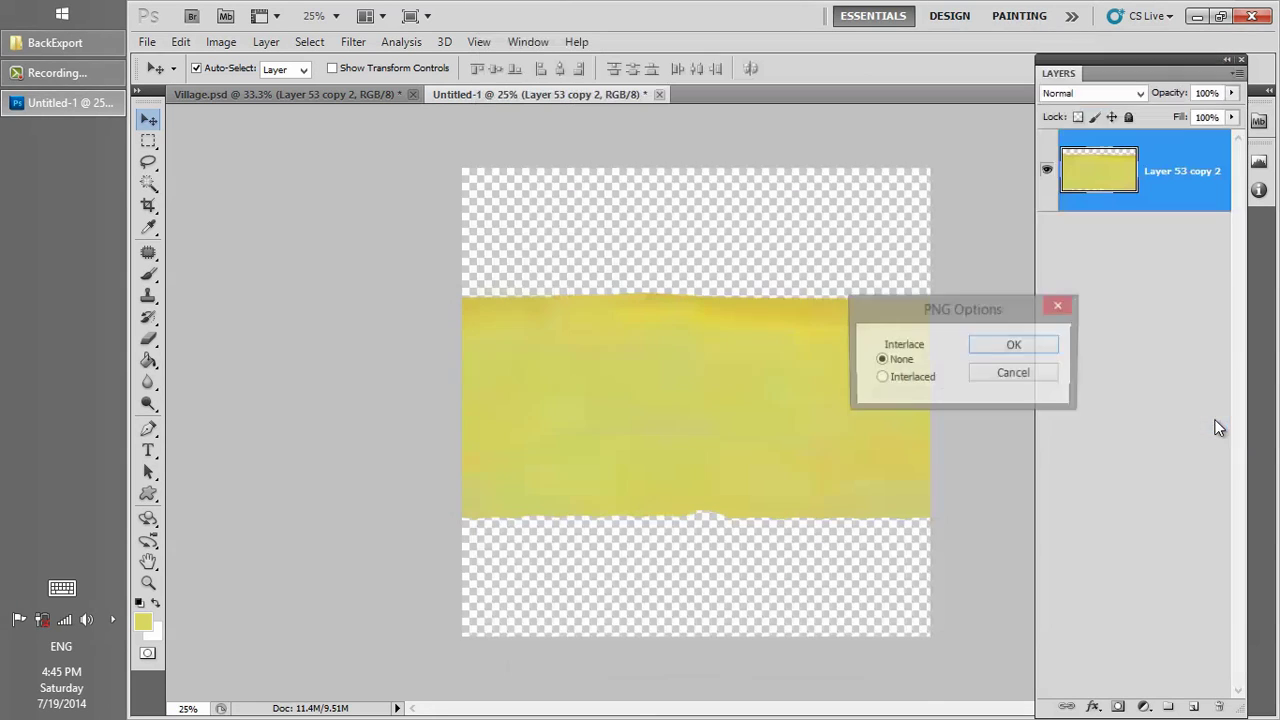
{"action": "left_click", "coordinate": [995, 347]}
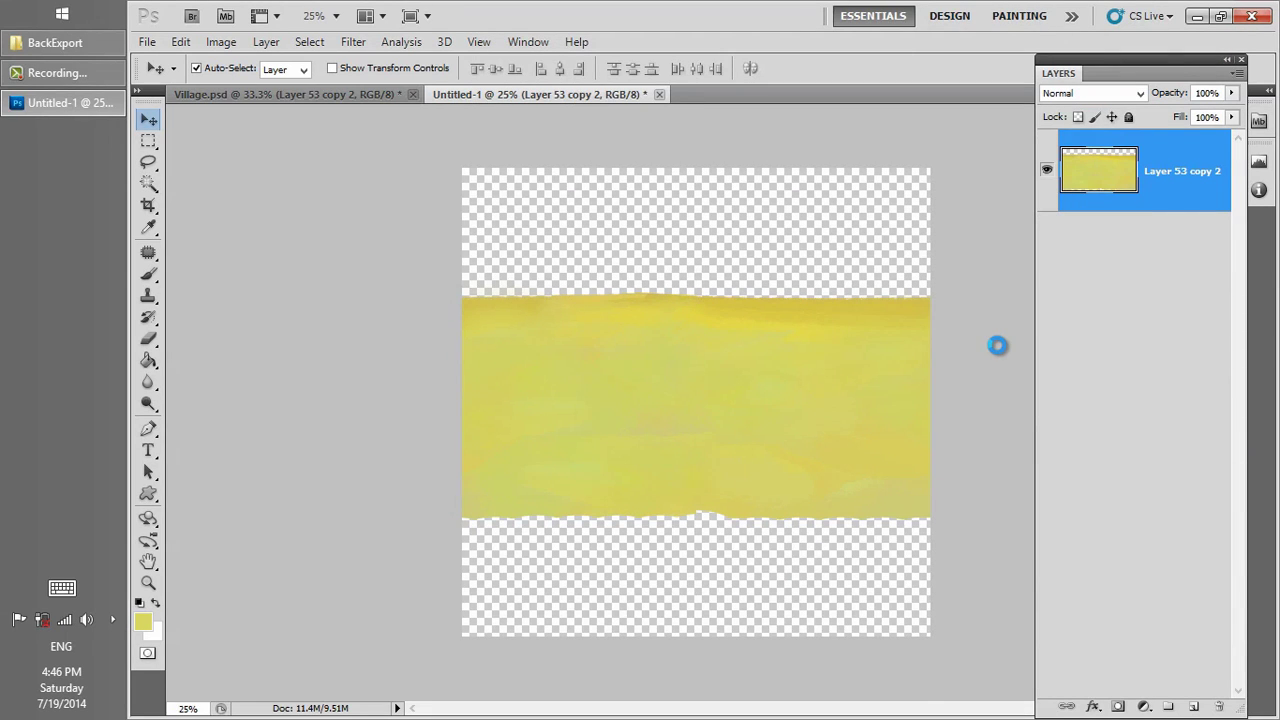
{"action": "left_click", "coordinate": [659, 94]}
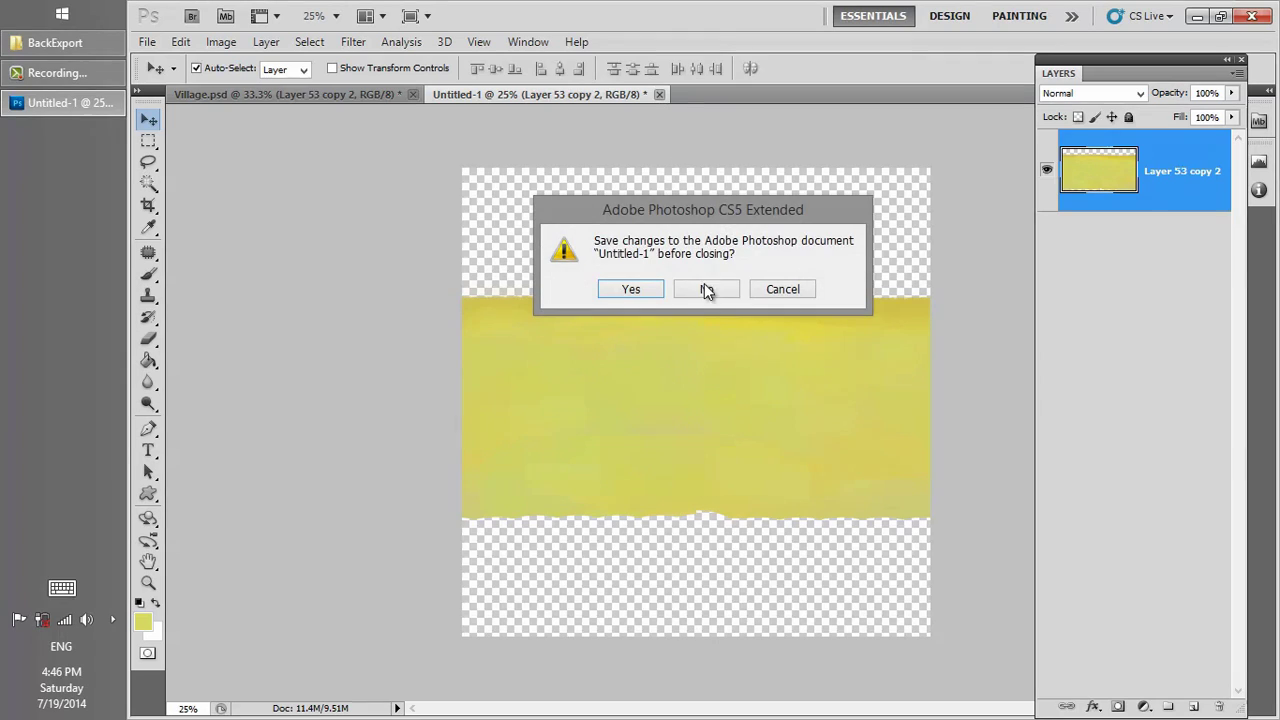
{"action": "left_click", "coordinate": [705, 290]}
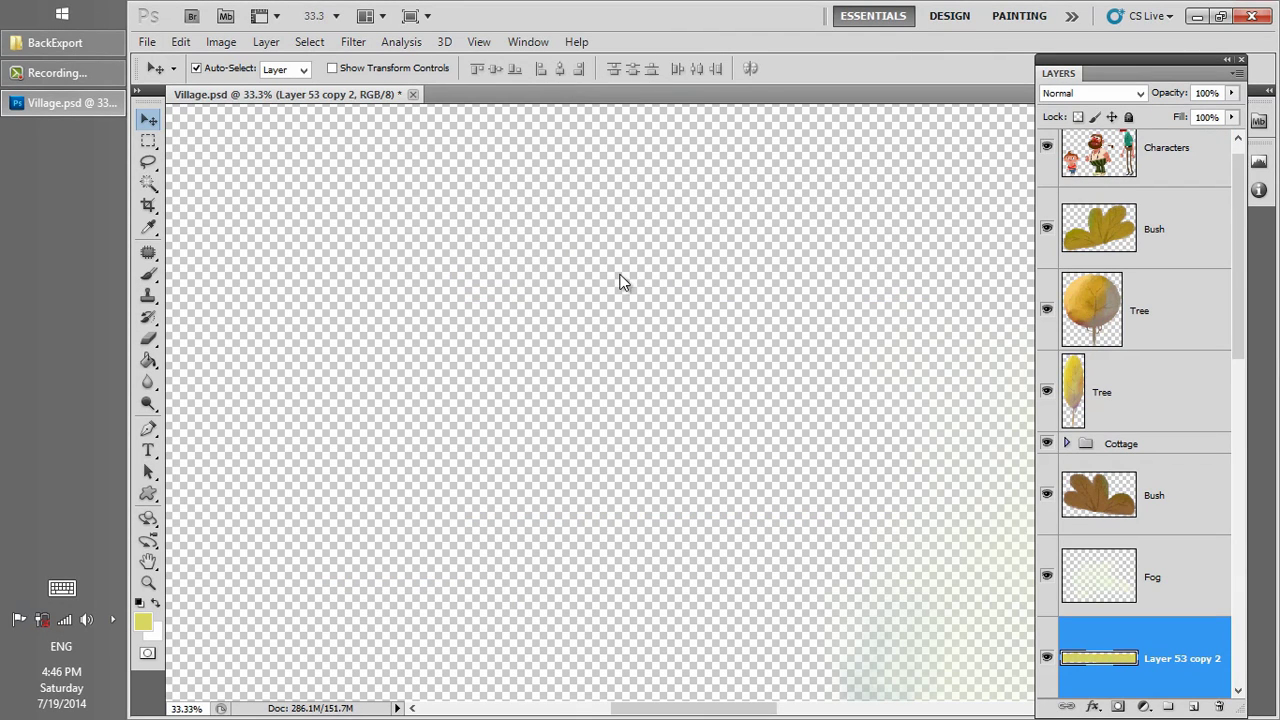
- Set the Fog layer's opacity to 78% and scale the fog down to about 39%, placed beside the sky above the dark house
{"action": "right_click", "coordinate": [620, 282]}
{"action": "left_click", "coordinate": [670, 287]}
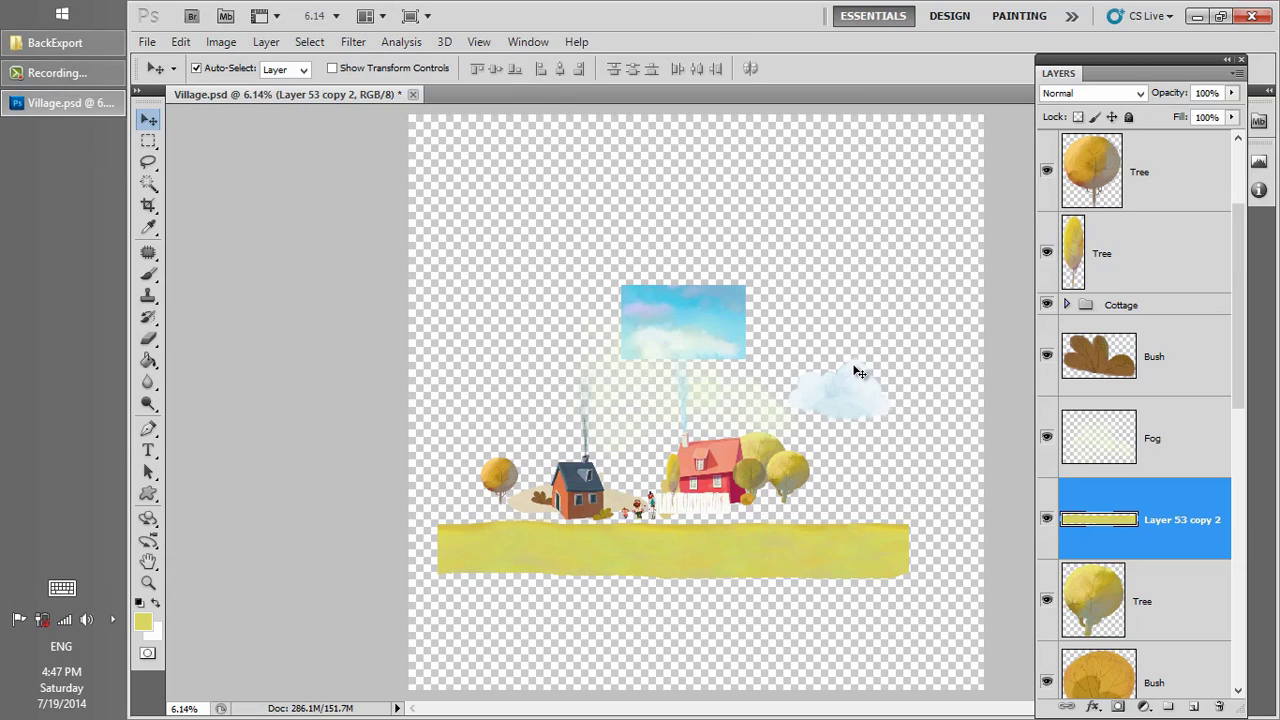
{"action": "left_click", "coordinate": [1153, 415]}
{"action": "key", "text": "7"}
{"action": "key", "text": "8"}
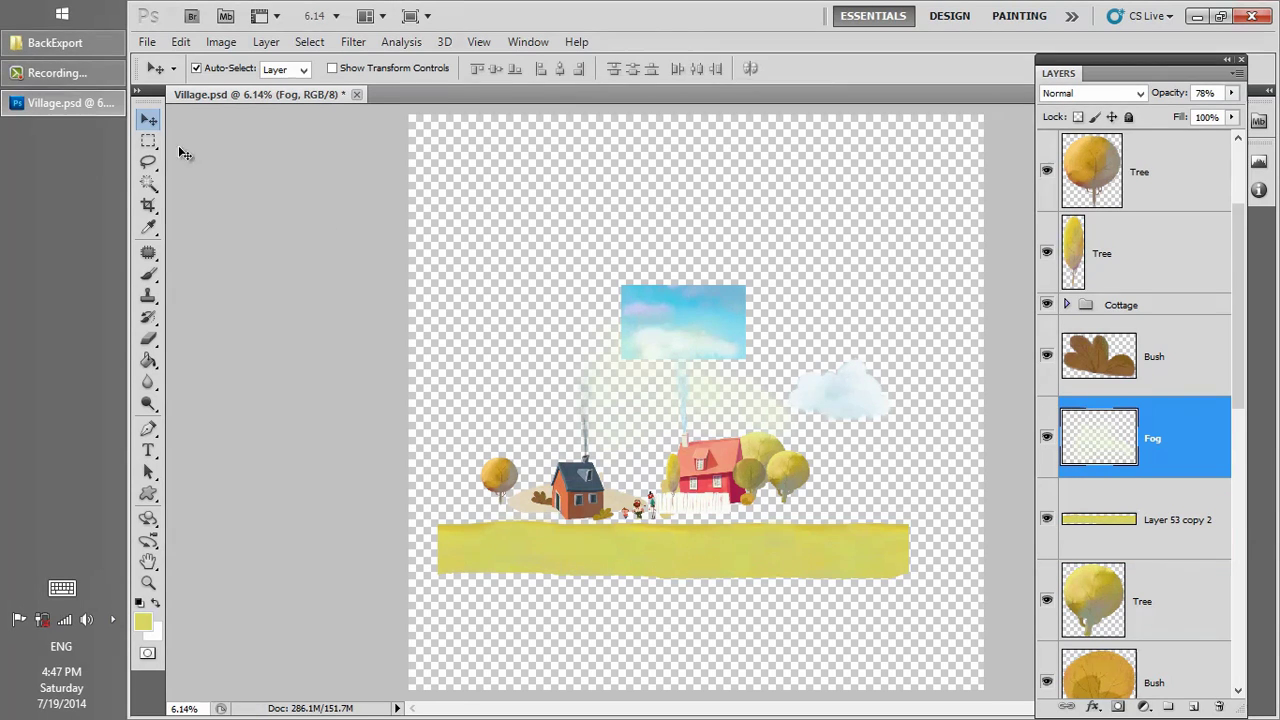
{"action": "key", "text": "ctrl+t"}
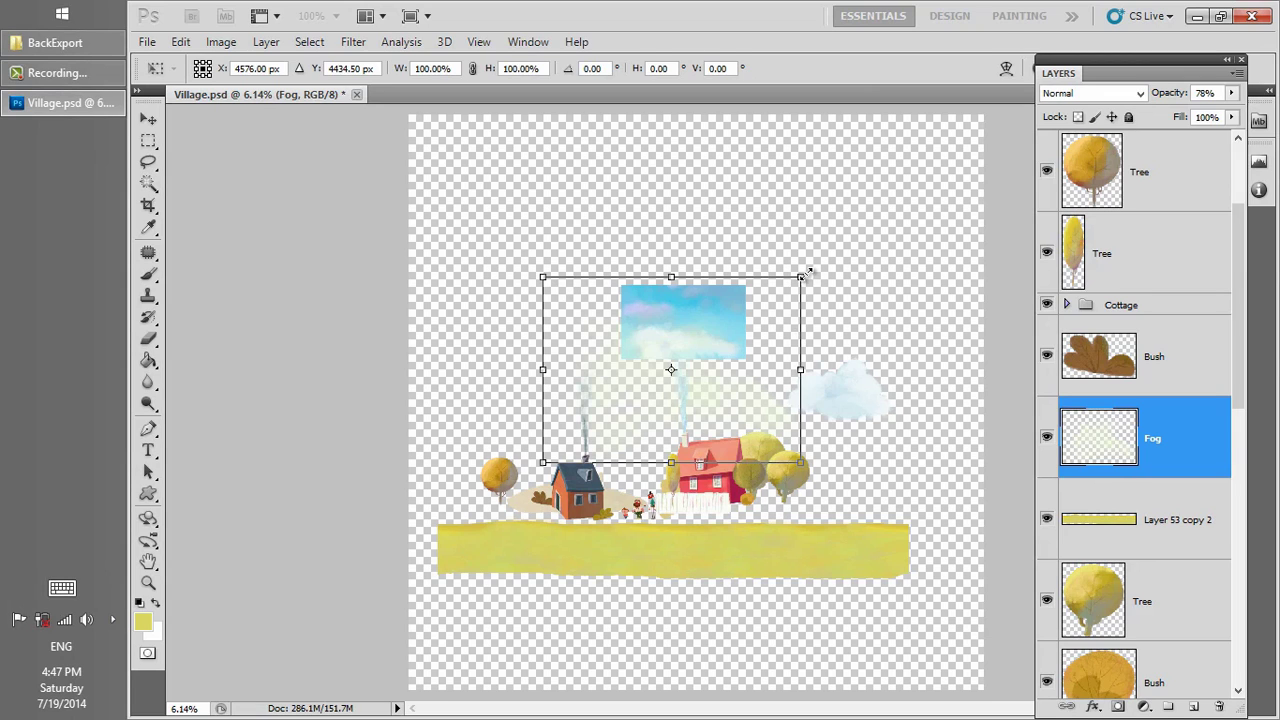
{"action": "left_click_drag", "start_coordinate": [806, 272], "coordinate": [643, 390], "text": "shift"}
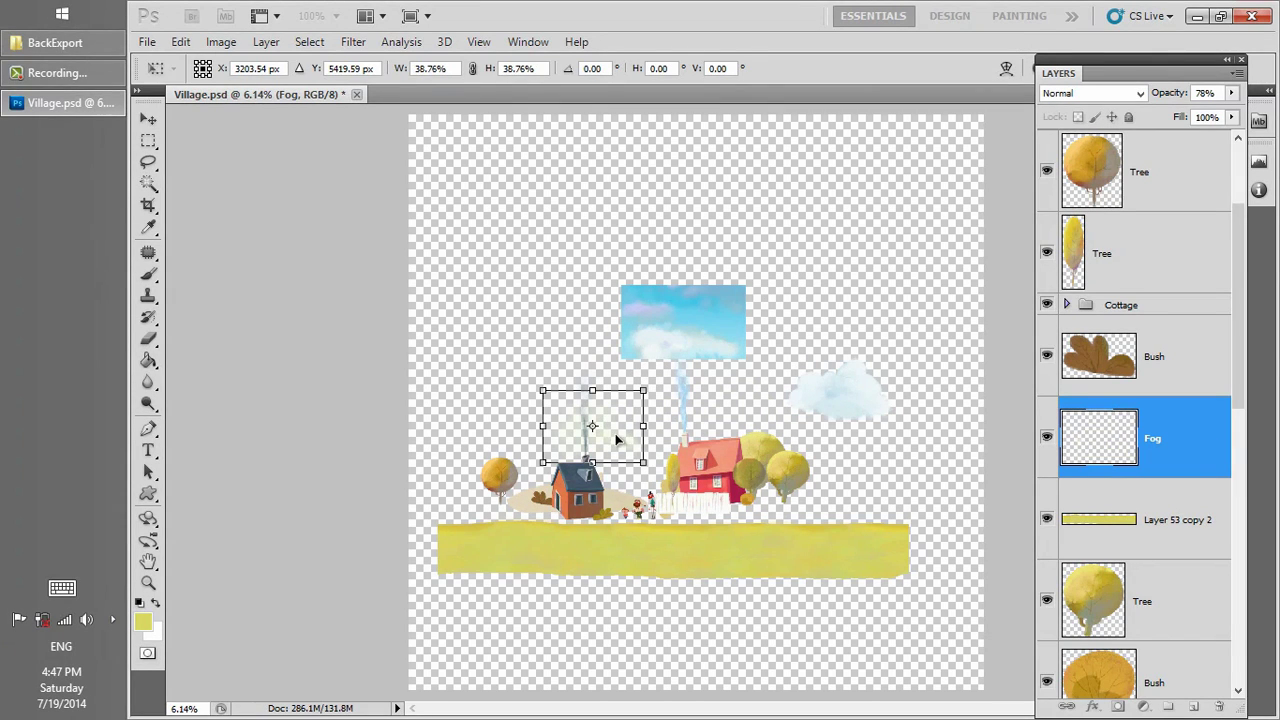
{"action": "key", "text": "Return"}
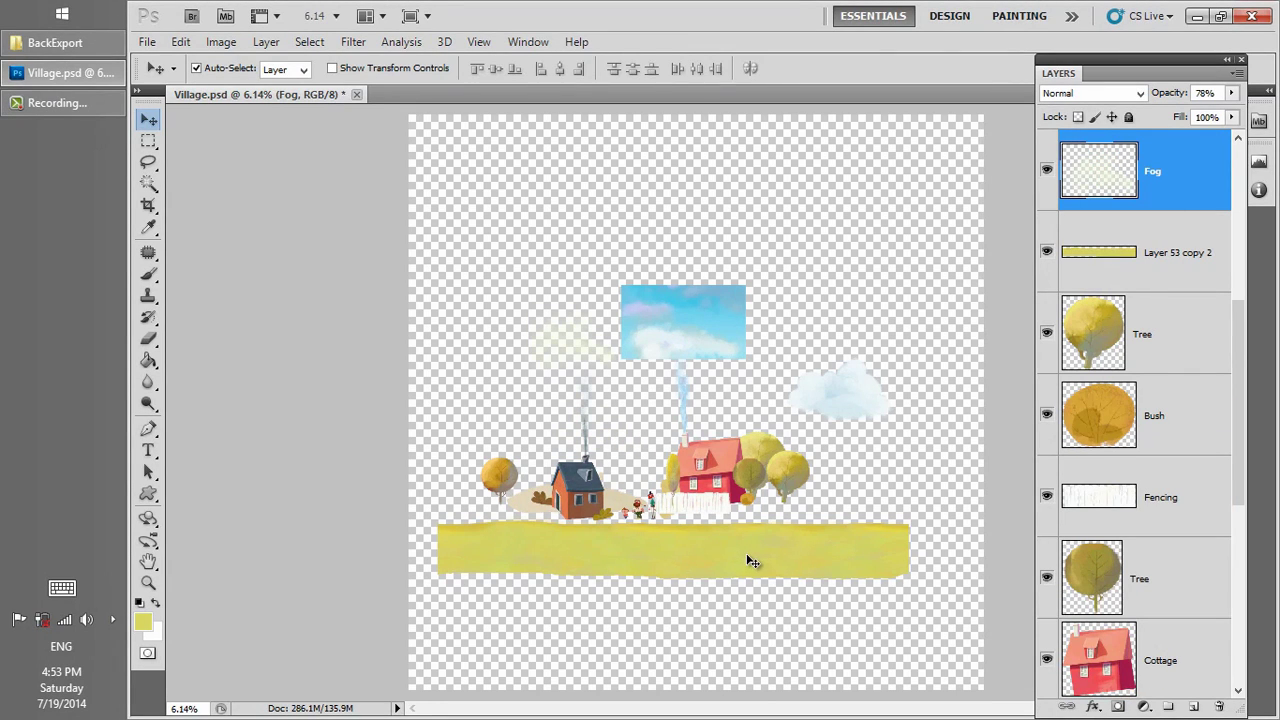
- Delete the long ground strip layer and export the remaining layers with the PSL Exporter script as Village in the BackExport folder
{"action": "left_click", "coordinate": [1161, 226]}
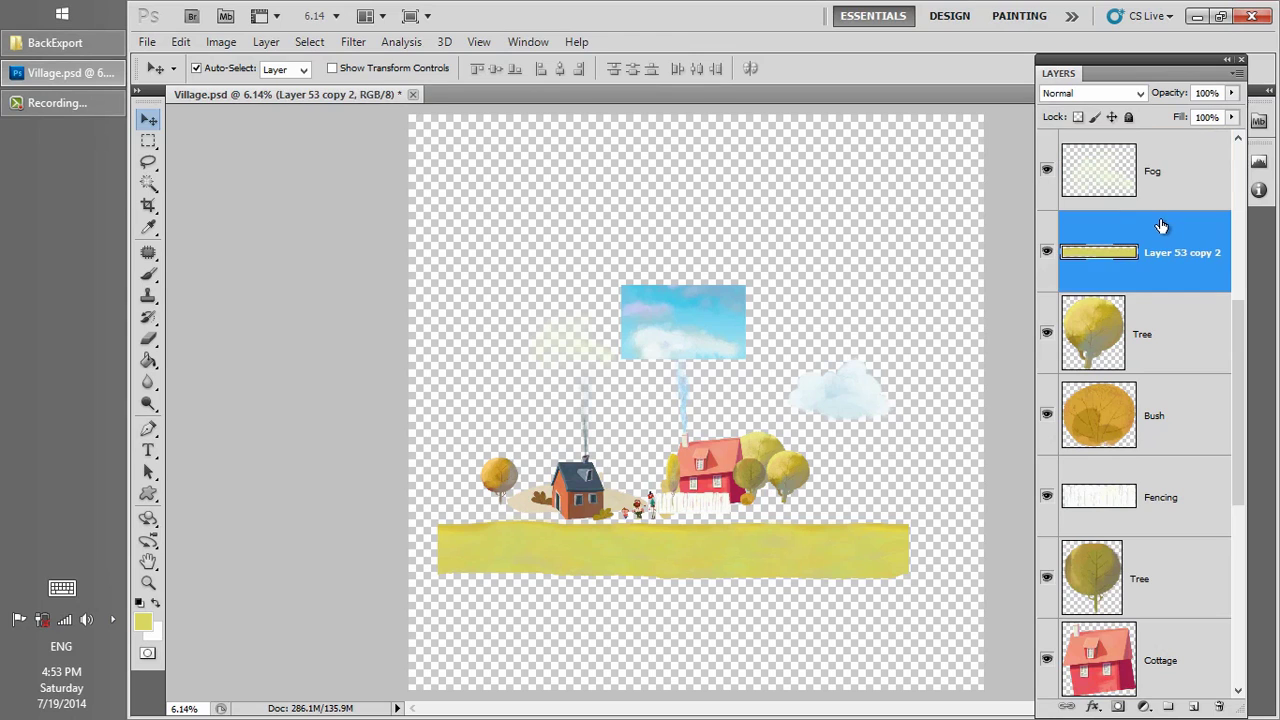
{"action": "key", "text": "Delete"}
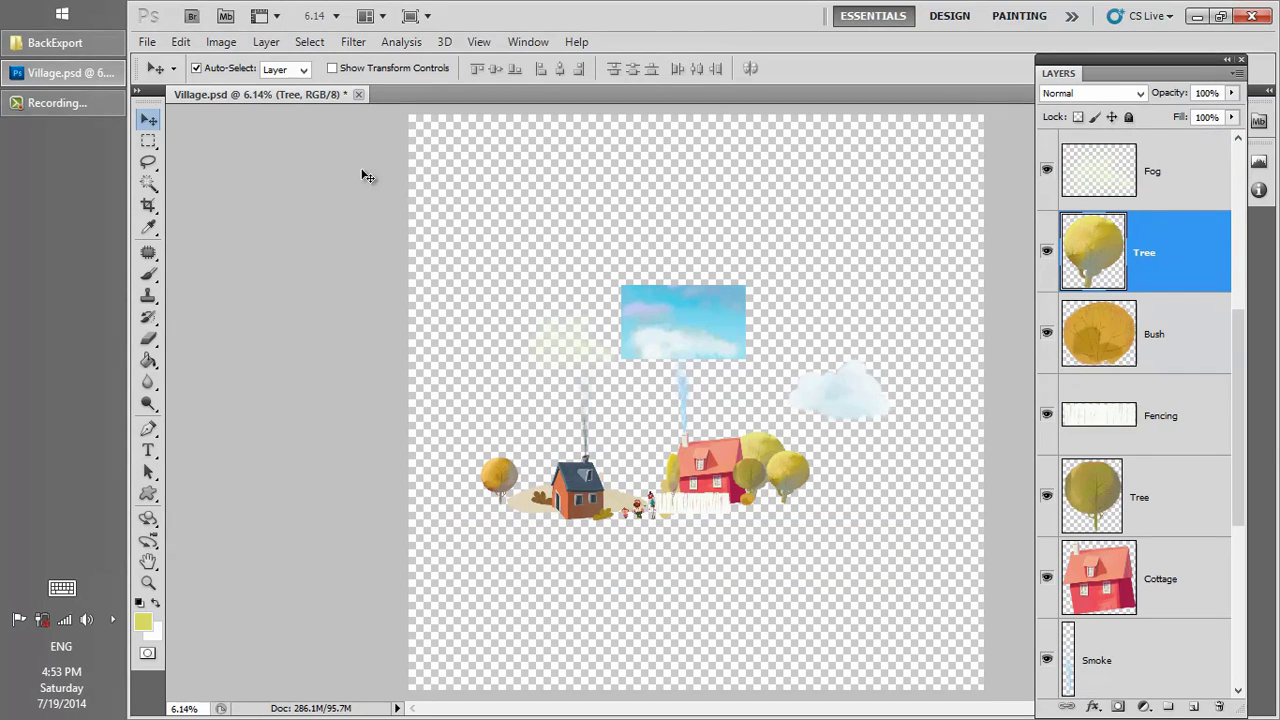
{"action": "left_click", "coordinate": [150, 44]}
{"action": "mouse_move", "coordinate": [176, 497]}
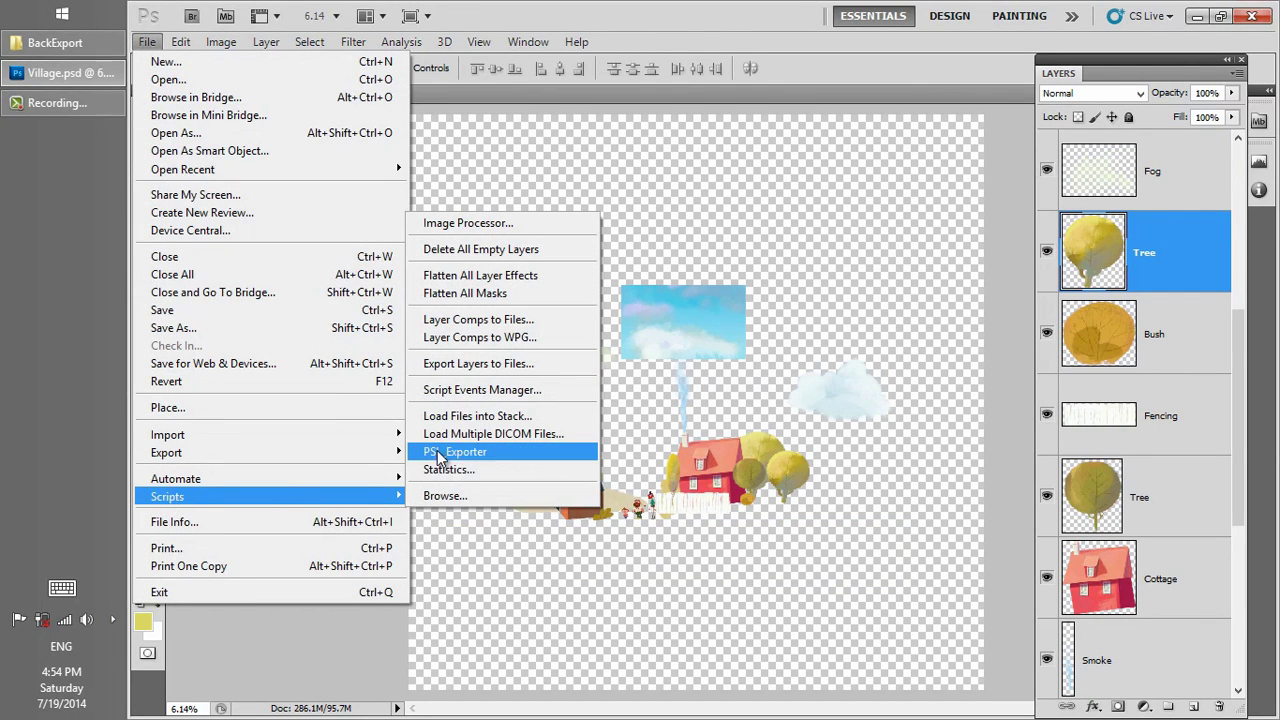
{"action": "left_click", "coordinate": [503, 453]}
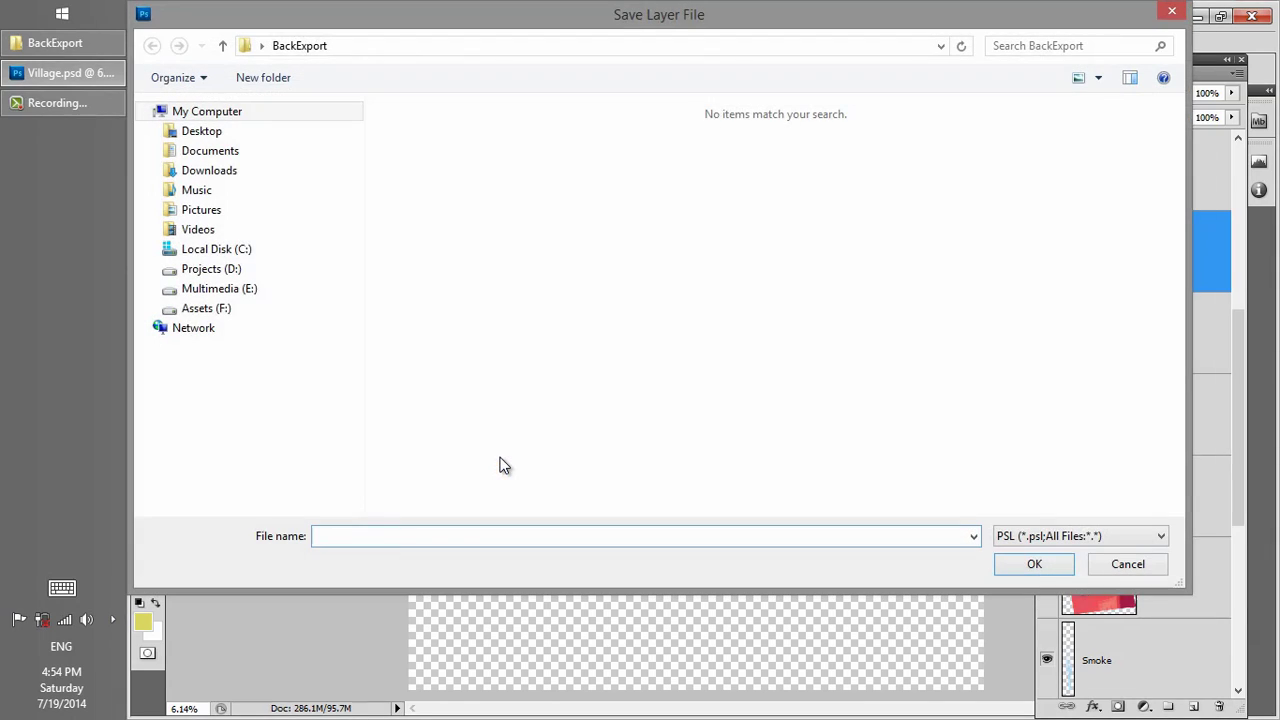
{"action": "type", "text": "Villag"}
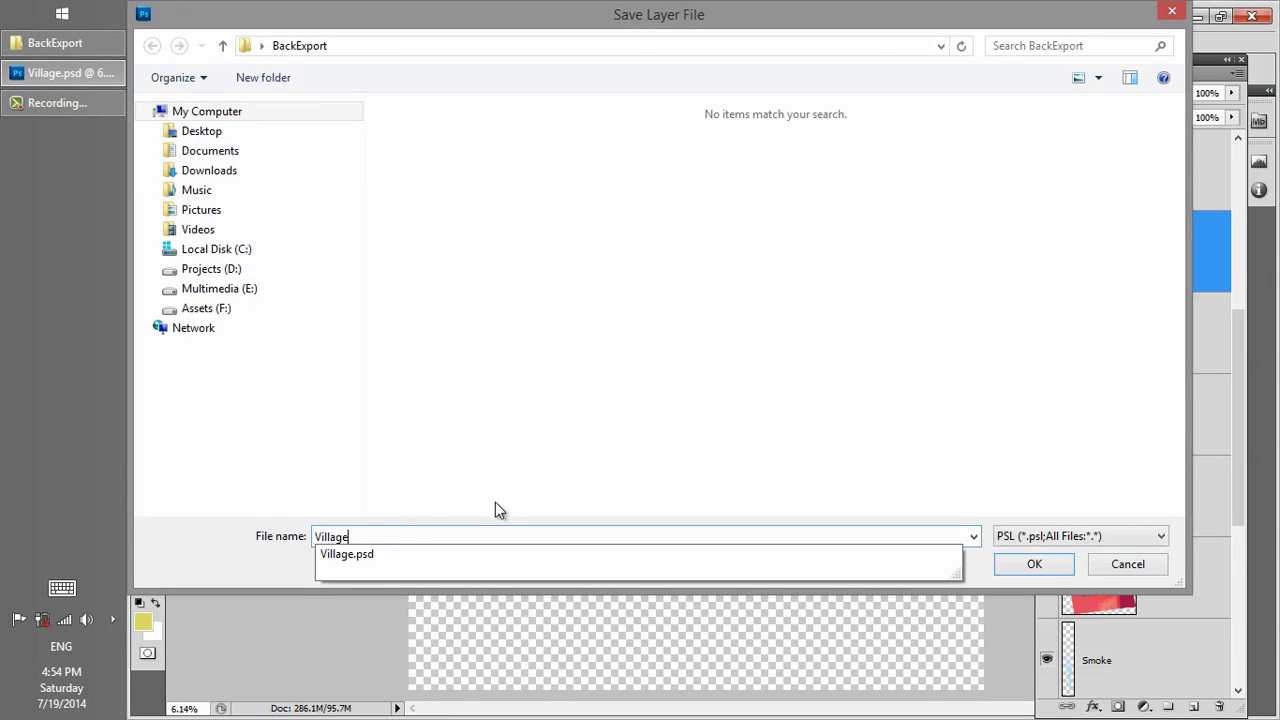
{"action": "type", "text": "e"}
{"action": "double_click", "coordinate": [365, 535]}
{"action": "left_click", "coordinate": [1040, 565]}
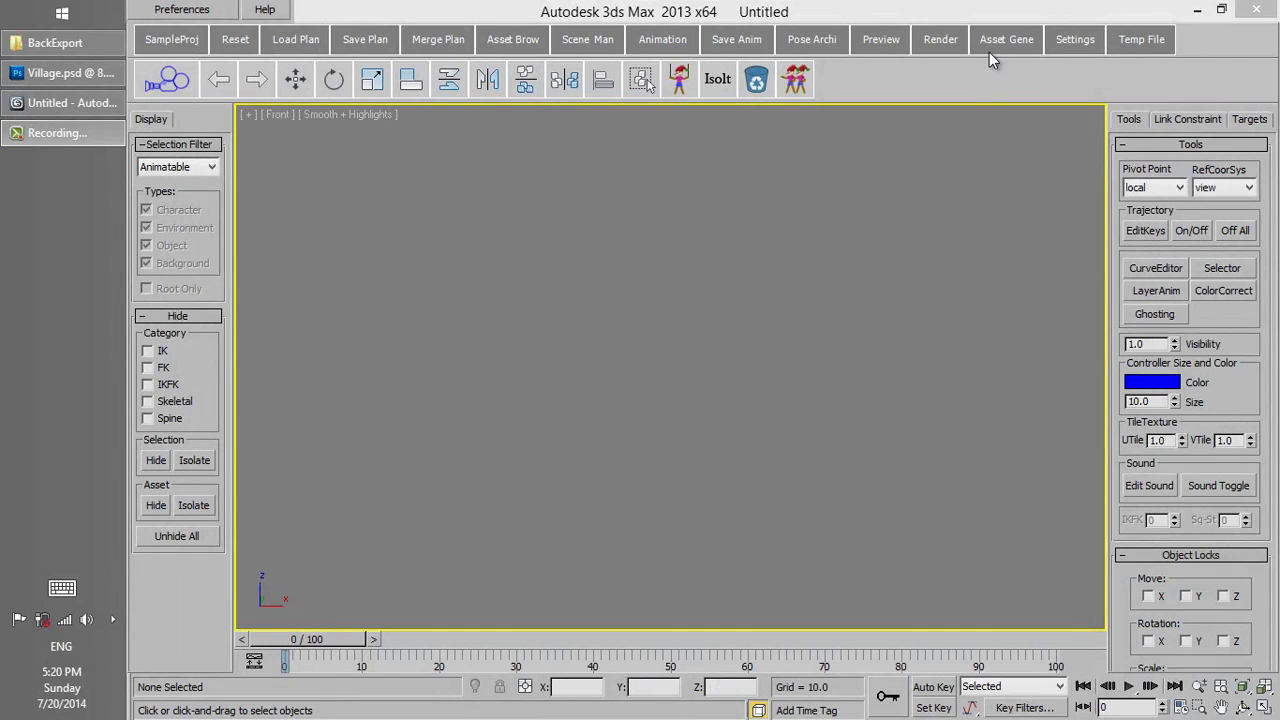
- In 3ds Max, open the Environment Generator, accept the file reset, and move its window clear of the viewport's centre
{"action": "left_click", "coordinate": [990, 50]}
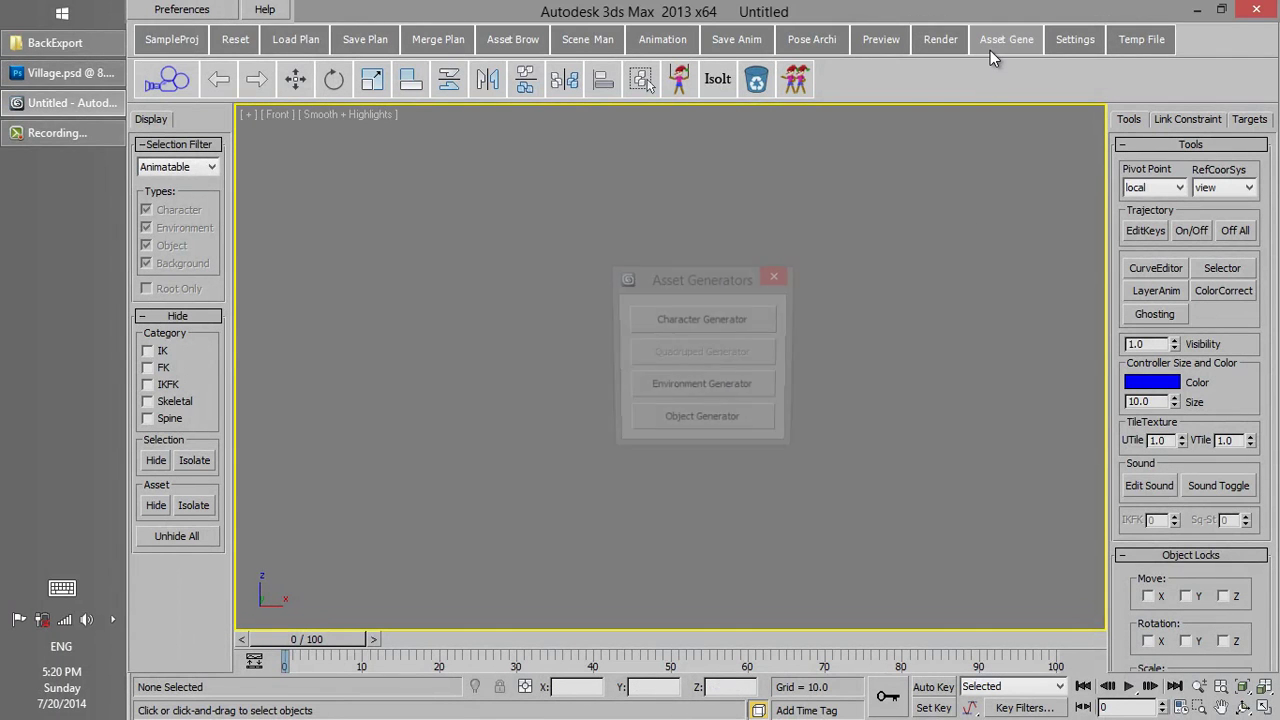
{"action": "left_click", "coordinate": [716, 387]}
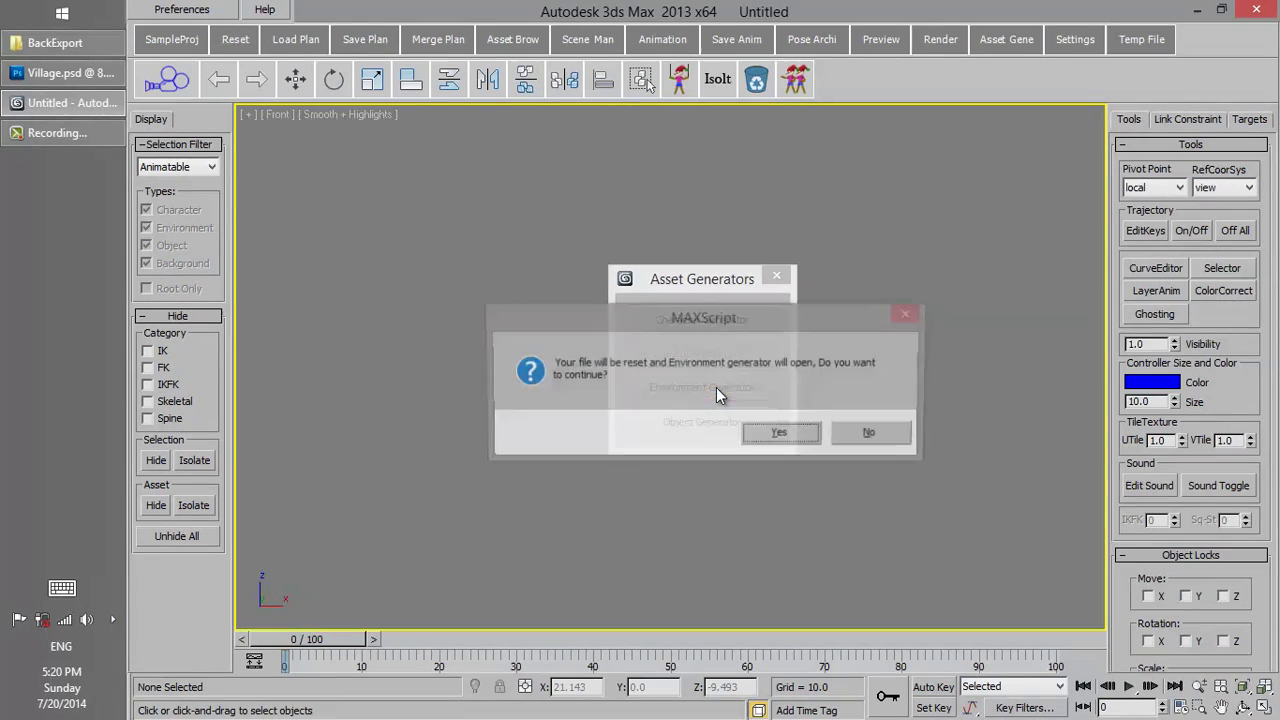
{"action": "left_click", "coordinate": [767, 432]}
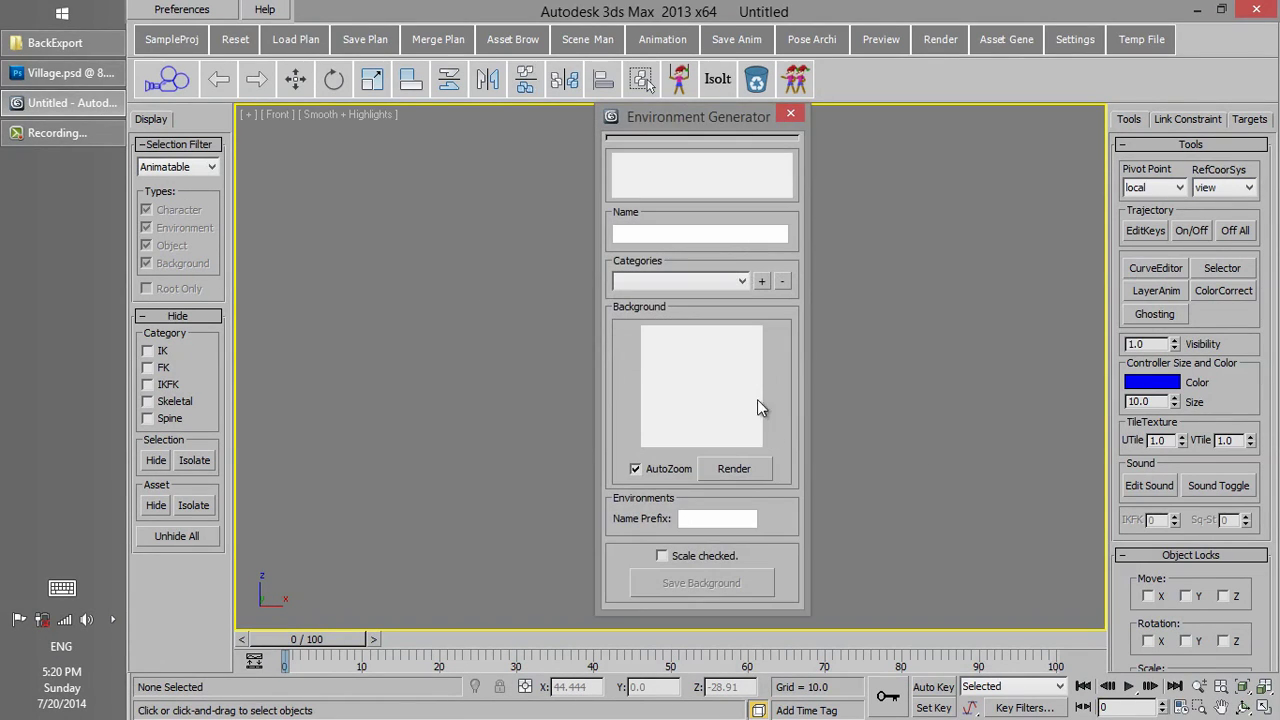
{"action": "left_click_drag", "start_coordinate": [678, 120], "coordinate": [968, 118]}
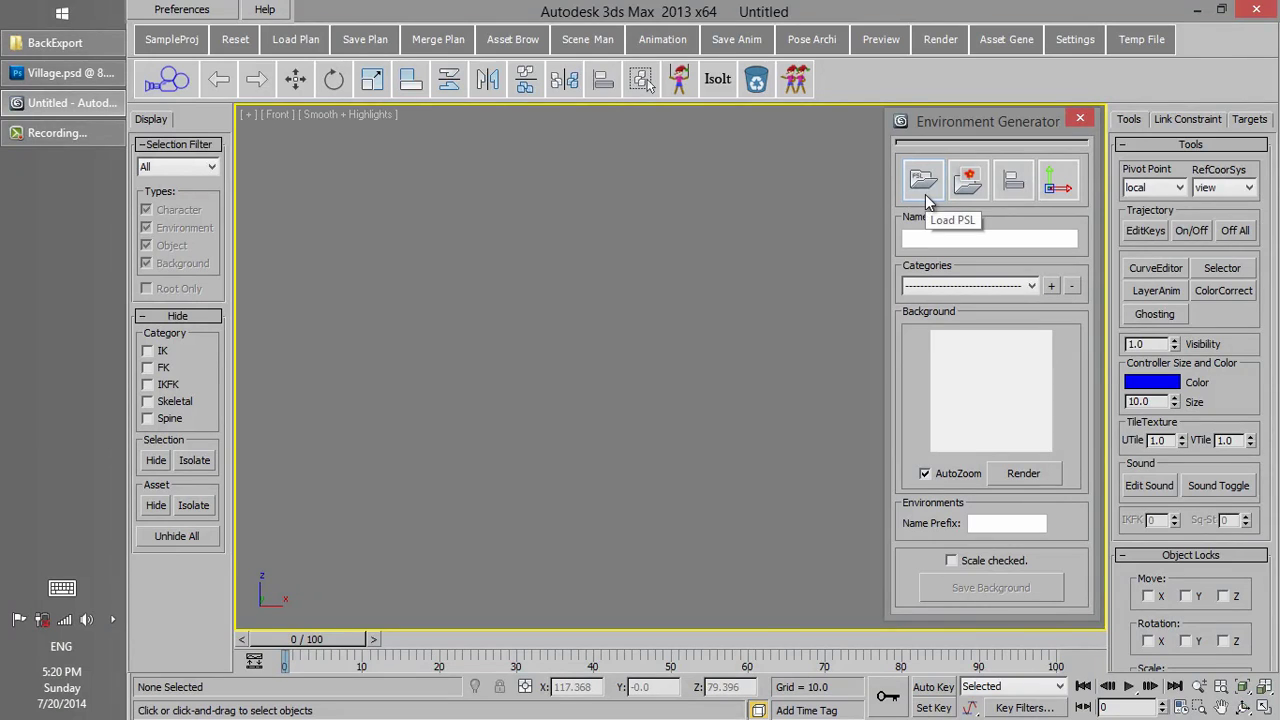
- Load Village.psl from the BackExport folder into the Environment Generator
{"action": "left_click", "coordinate": [927, 197]}
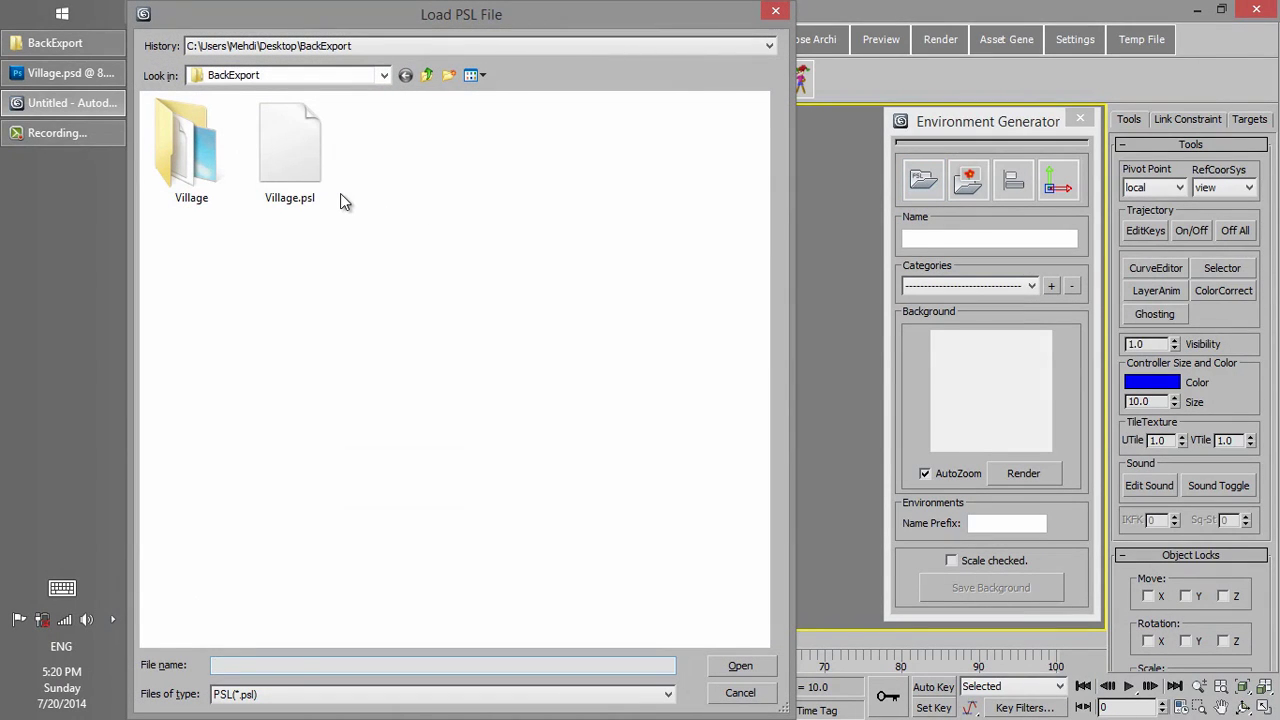
{"action": "left_click", "coordinate": [310, 163]}
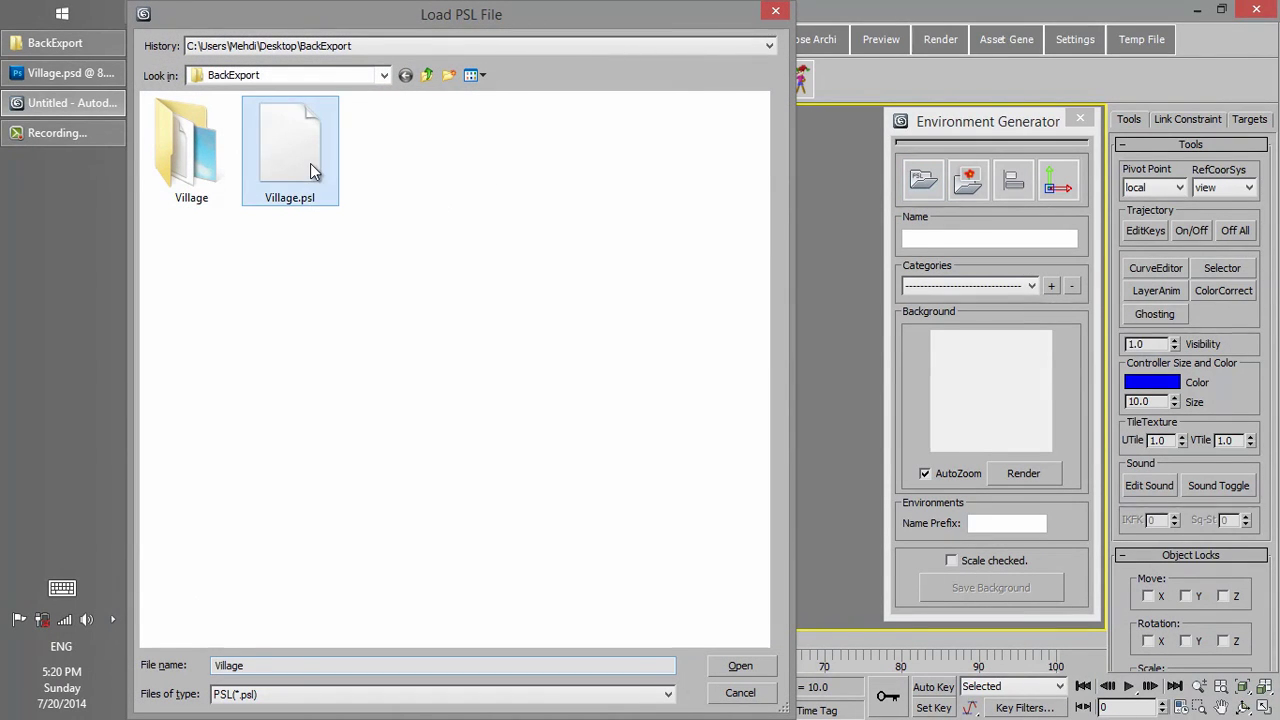
{"action": "left_click", "coordinate": [745, 664]}
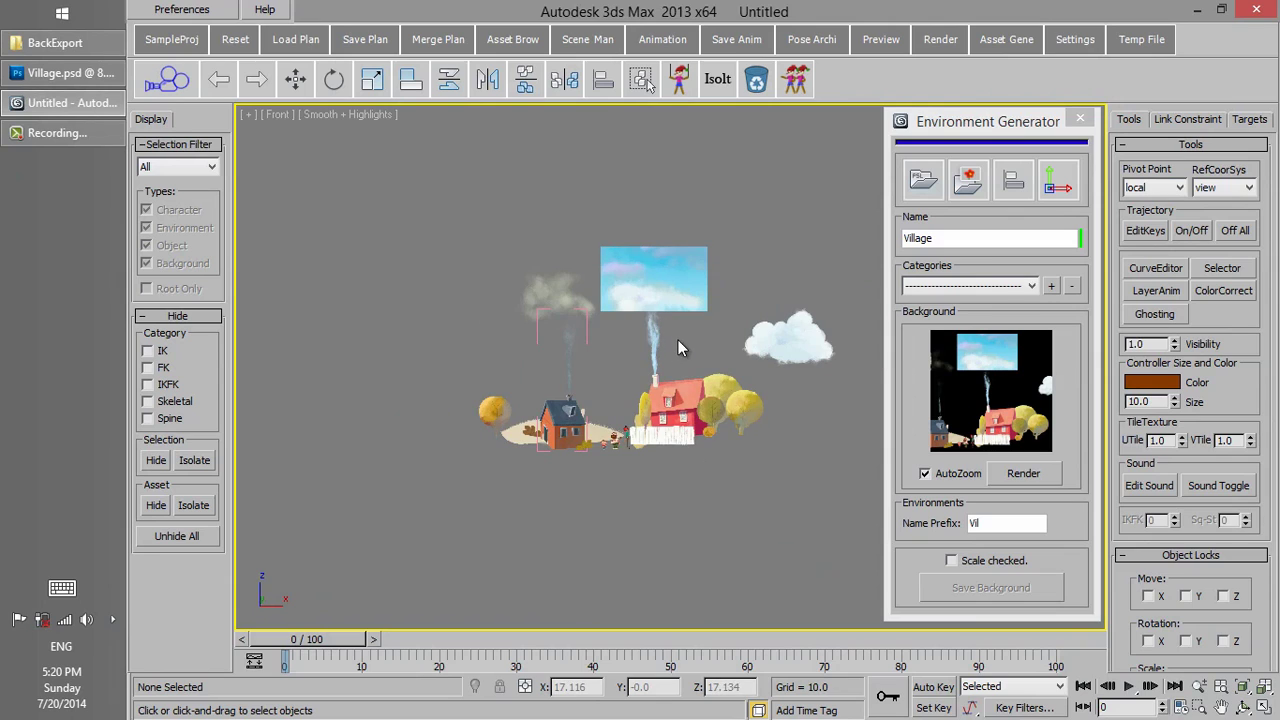
- Select the sky image in the imported village scene and activate the Move tool
{"action": "left_click", "coordinate": [682, 262]}
{"action": "right_click", "coordinate": [682, 262]}
{"action": "left_click", "coordinate": [688, 288]}
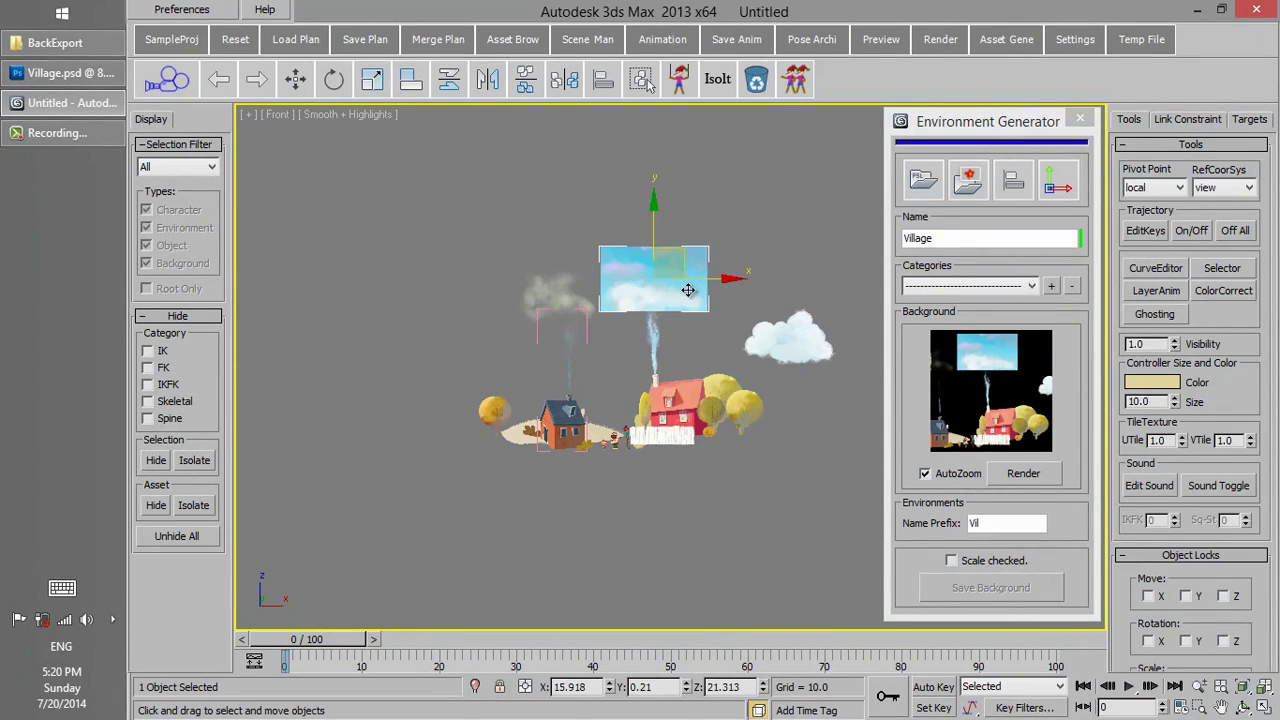
{"action": "middle_click_drag", "start_coordinate": [746, 270], "coordinate": [710, 348]}
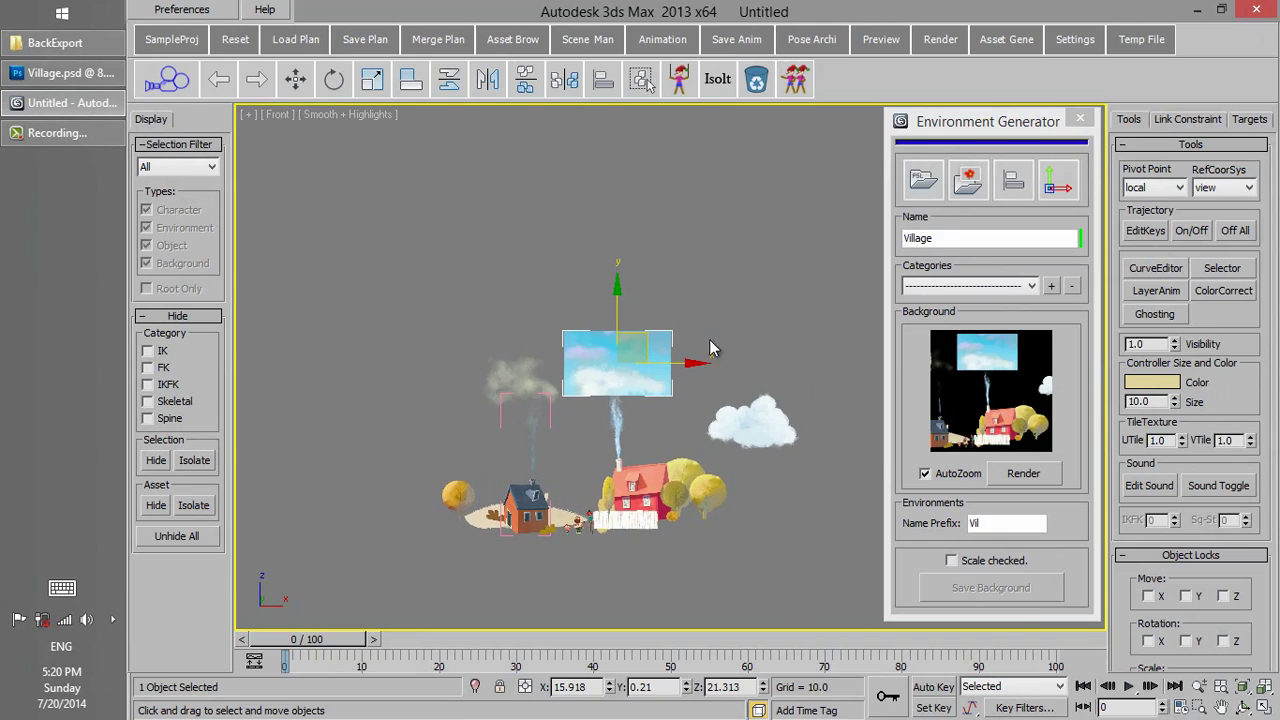
- Load the JPG bitmap Reference from the BackExport folder as a reference plane in the scene
{"action": "left_click", "coordinate": [965, 200]}
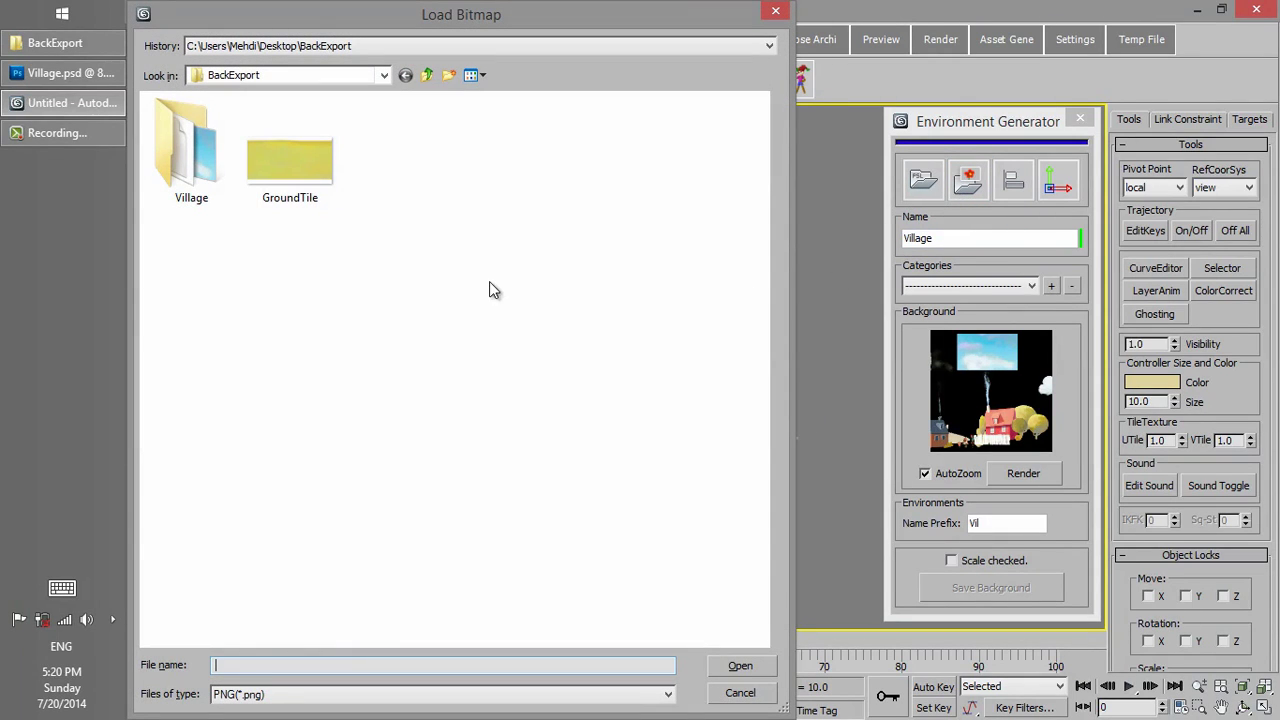
{"action": "left_click", "coordinate": [306, 693]}
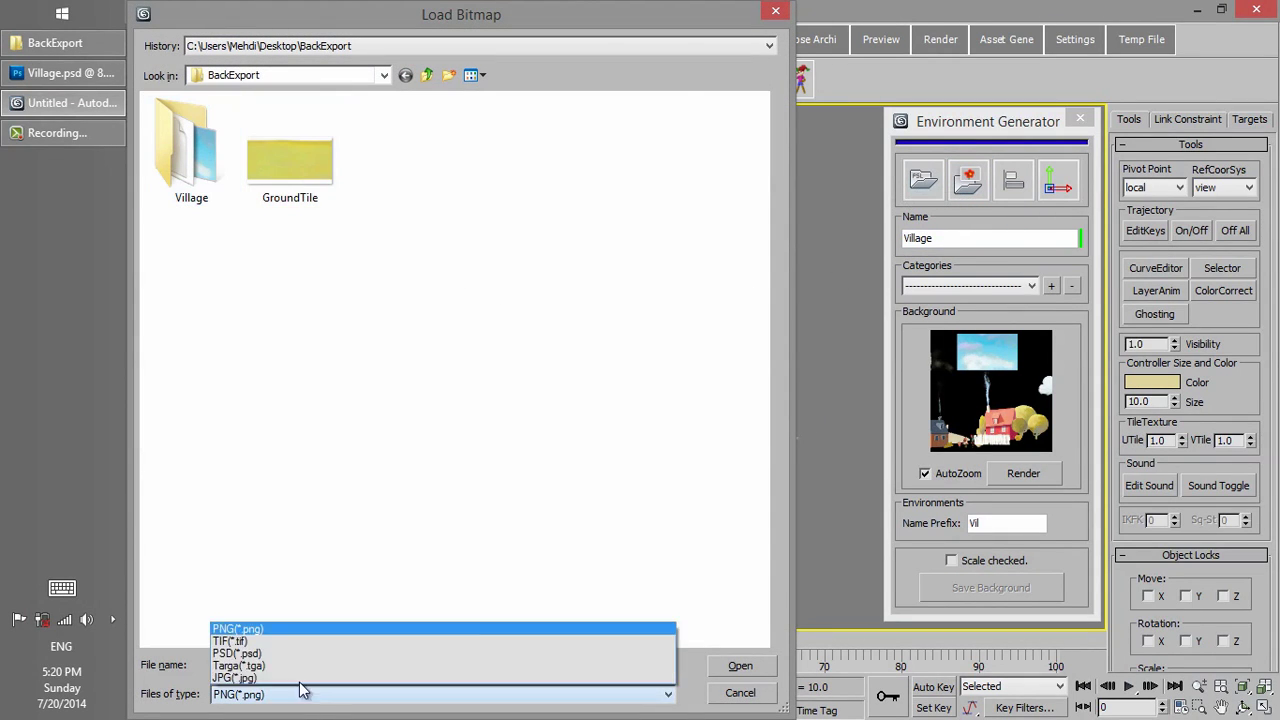
{"action": "left_click", "coordinate": [285, 675]}
{"action": "left_click", "coordinate": [302, 168]}
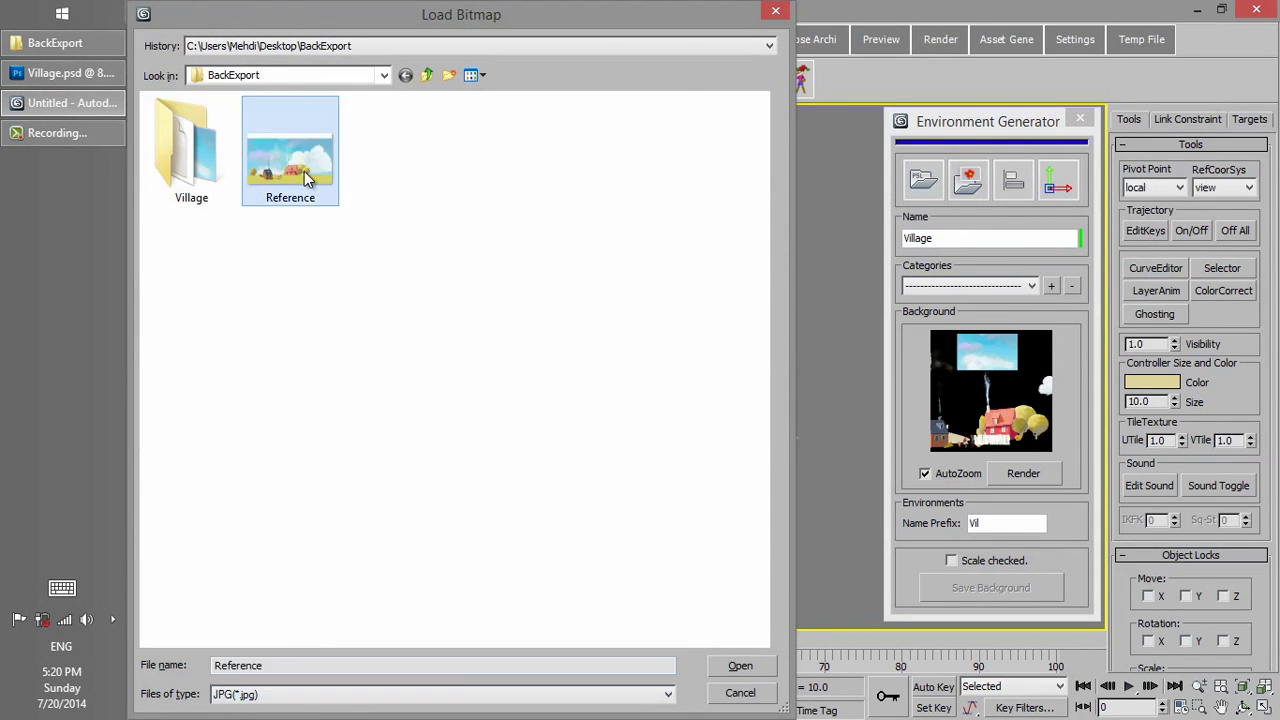
{"action": "left_click", "coordinate": [740, 666]}
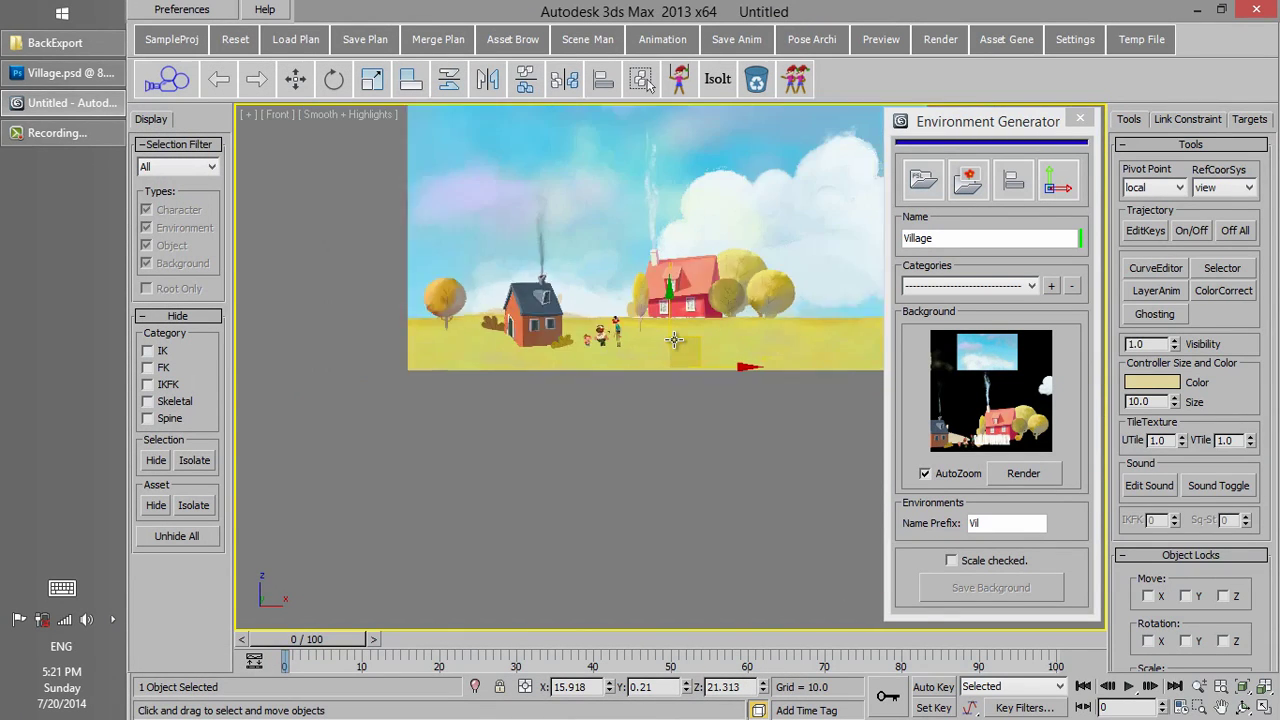
- Move the reference plane back along the Y axis to about 648, behind the imported village elements
{"action": "middle_click_drag", "start_coordinate": [618, 311], "coordinate": [696, 377], "text": "alt"}
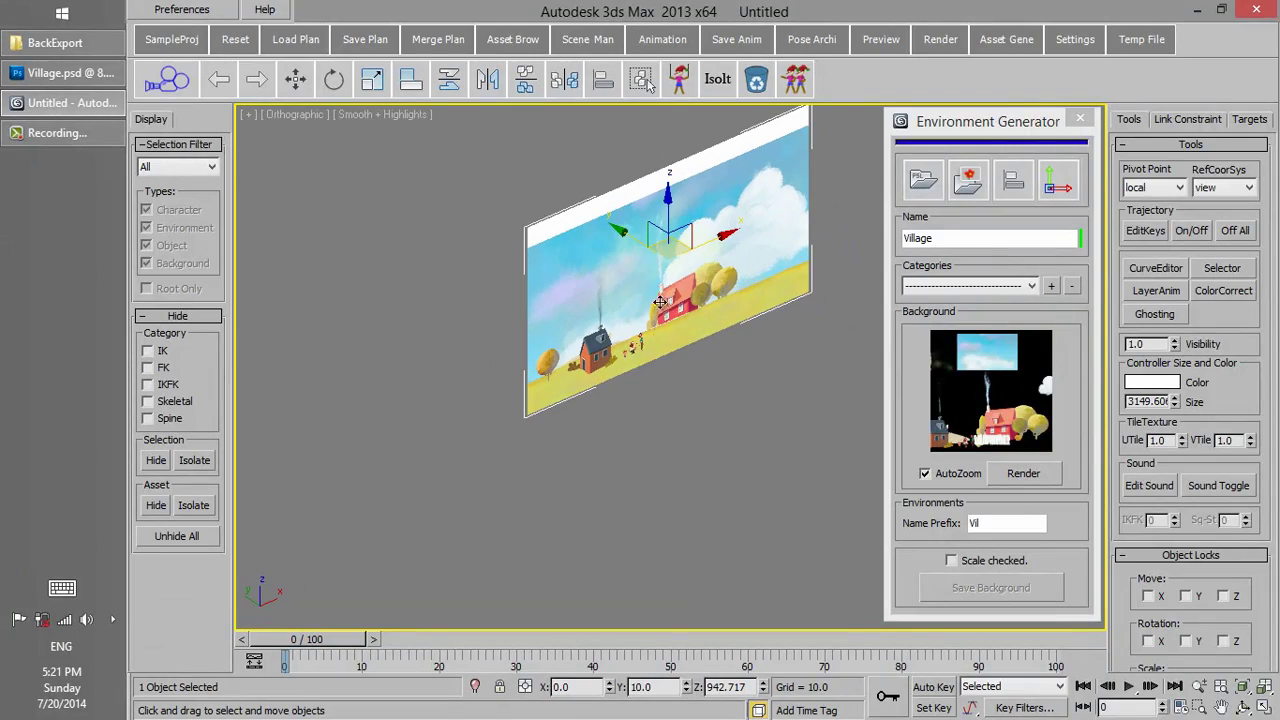
{"action": "left_click_drag", "start_coordinate": [617, 227], "coordinate": [576, 219]}
{"action": "middle_click_drag", "start_coordinate": [576, 218], "coordinate": [757, 409], "text": "alt"}
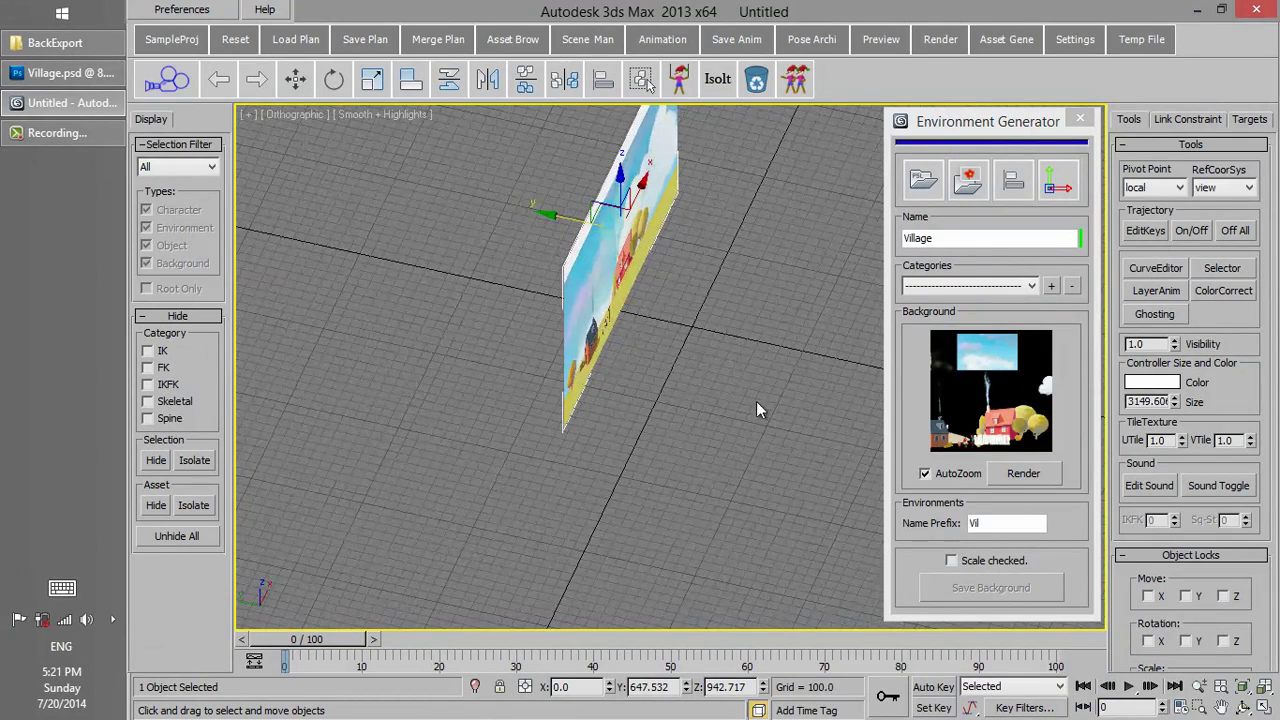
{"action": "left_click_drag", "start_coordinate": [672, 290], "coordinate": [668, 286]}
{"action": "middle_click_drag", "start_coordinate": [701, 337], "coordinate": [771, 430], "text": "alt"}
- Select all the imported village elements and scale them up uniformly toward the size of the reference picture
{"action": "left_click_drag", "start_coordinate": [771, 430], "coordinate": [664, 236]}
{"action": "key", "text": "f"}
{"action": "middle_click_drag", "start_coordinate": [664, 236], "coordinate": [560, 314]}
{"action": "key", "text": "g"}
{"action": "scroll", "coordinate": [560, 314], "scroll_direction": "down", "scroll_amount": 4}
{"action": "right_click", "coordinate": [563, 285]}
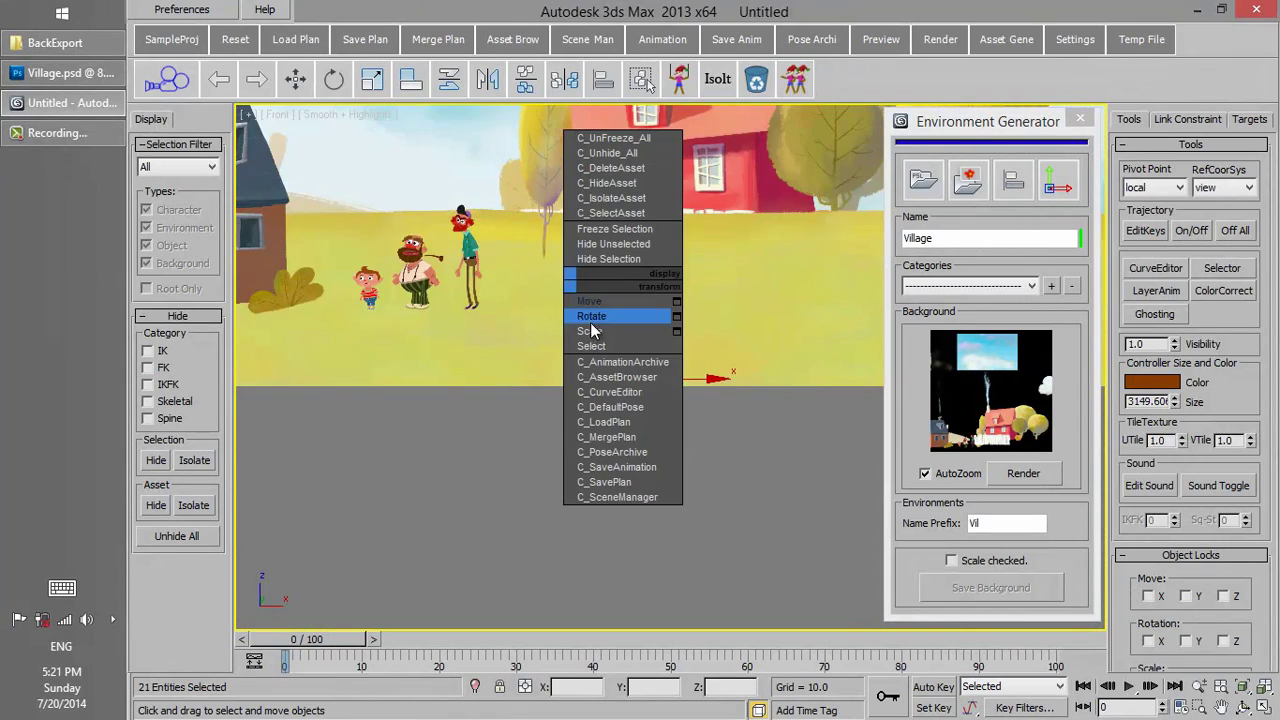
{"action": "left_click", "coordinate": [594, 330]}
{"action": "scroll", "coordinate": [608, 328], "scroll_direction": "down", "scroll_amount": 6}
{"action": "left_click_drag", "start_coordinate": [716, 339], "coordinate": [863, 497]}
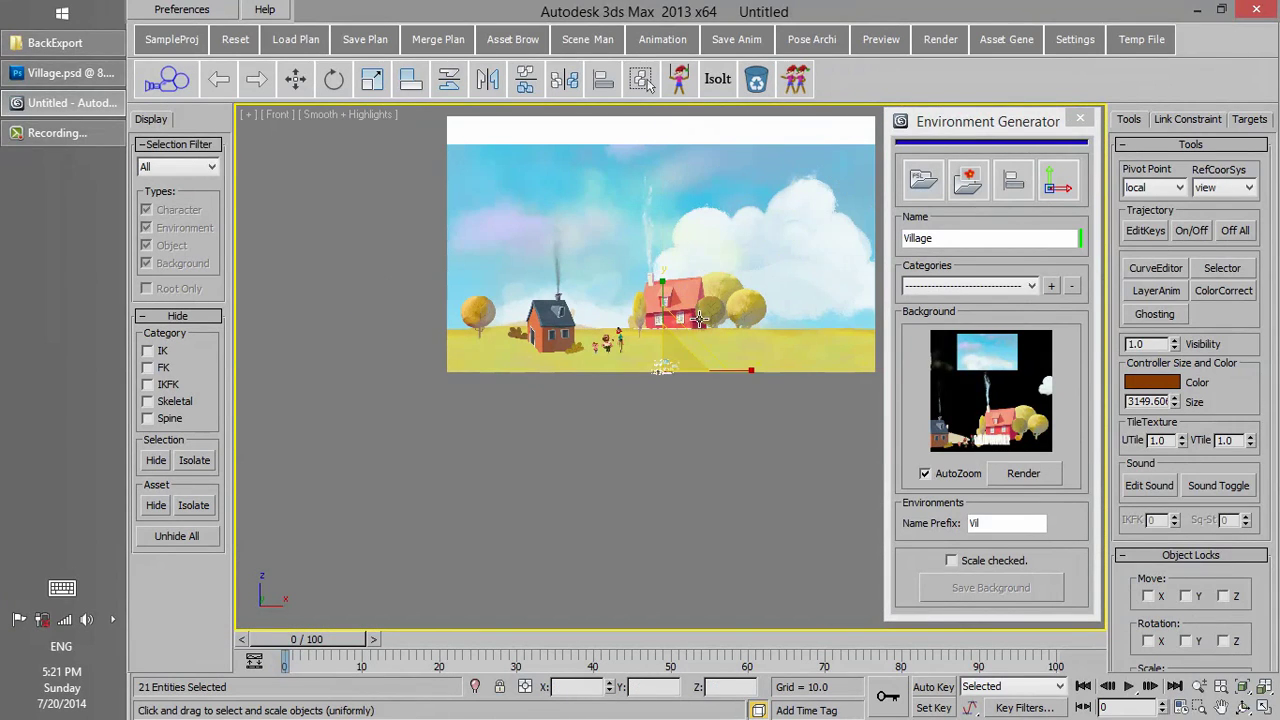
{"action": "left_click_drag", "start_coordinate": [692, 320], "coordinate": [926, 531]}
{"action": "left_click", "coordinate": [679, 330]}
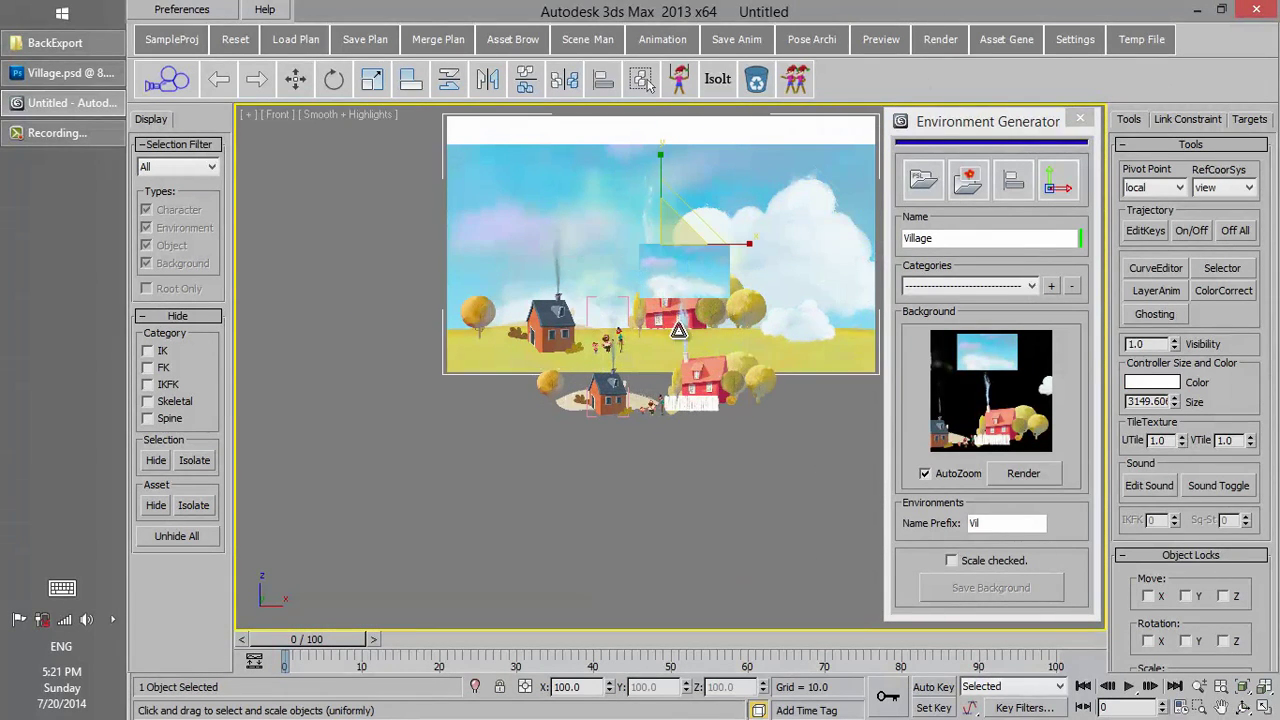
{"action": "key", "text": "ctrl+z"}
- Scale and move the selected village elements until the houses, trees and characters line up with the reference picture
{"action": "left_click_drag", "start_coordinate": [685, 341], "coordinate": [614, 280]}
{"action": "right_click", "coordinate": [674, 356]}
{"action": "left_click", "coordinate": [697, 374]}
{"action": "scroll", "coordinate": [652, 287], "scroll_direction": "up", "scroll_amount": 2}
{"action": "right_click", "coordinate": [680, 382]}
{"action": "left_click", "coordinate": [711, 404]}
{"action": "key", "text": "w"}
{"action": "right_click", "coordinate": [616, 280]}
{"action": "left_click", "coordinate": [623, 284]}
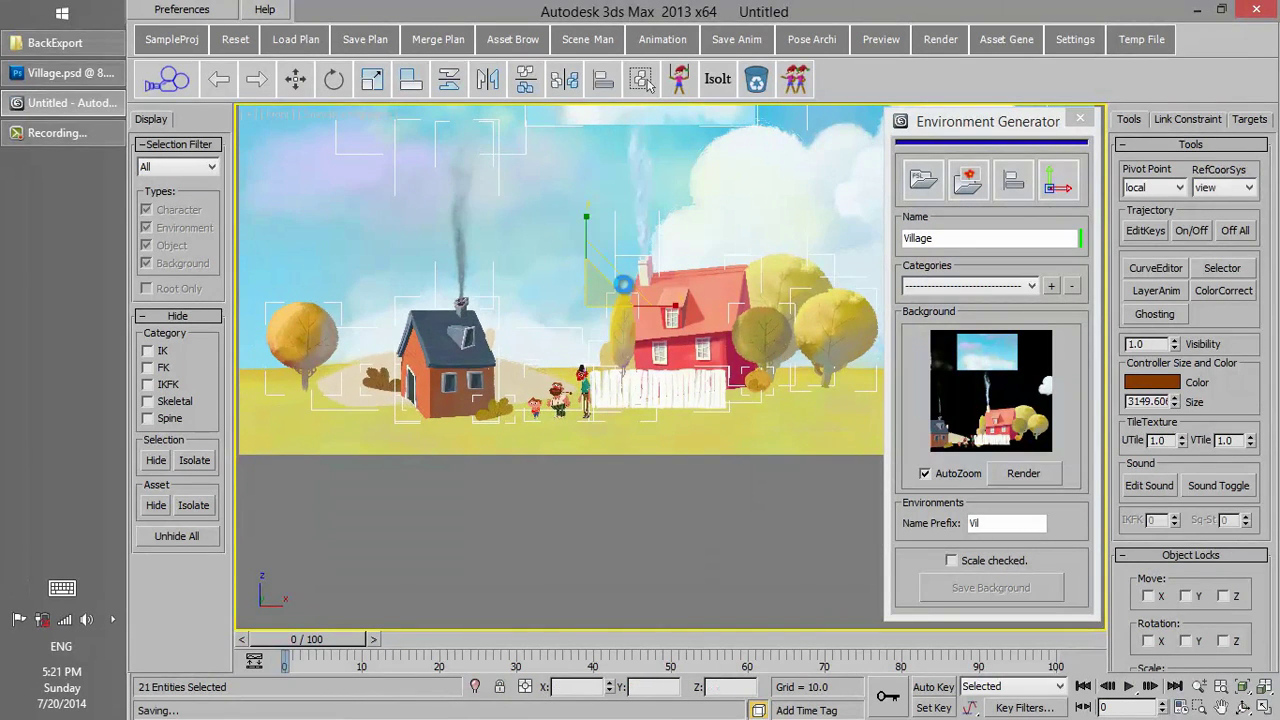
{"action": "key", "text": "r"}
{"action": "right_click", "coordinate": [618, 275]}
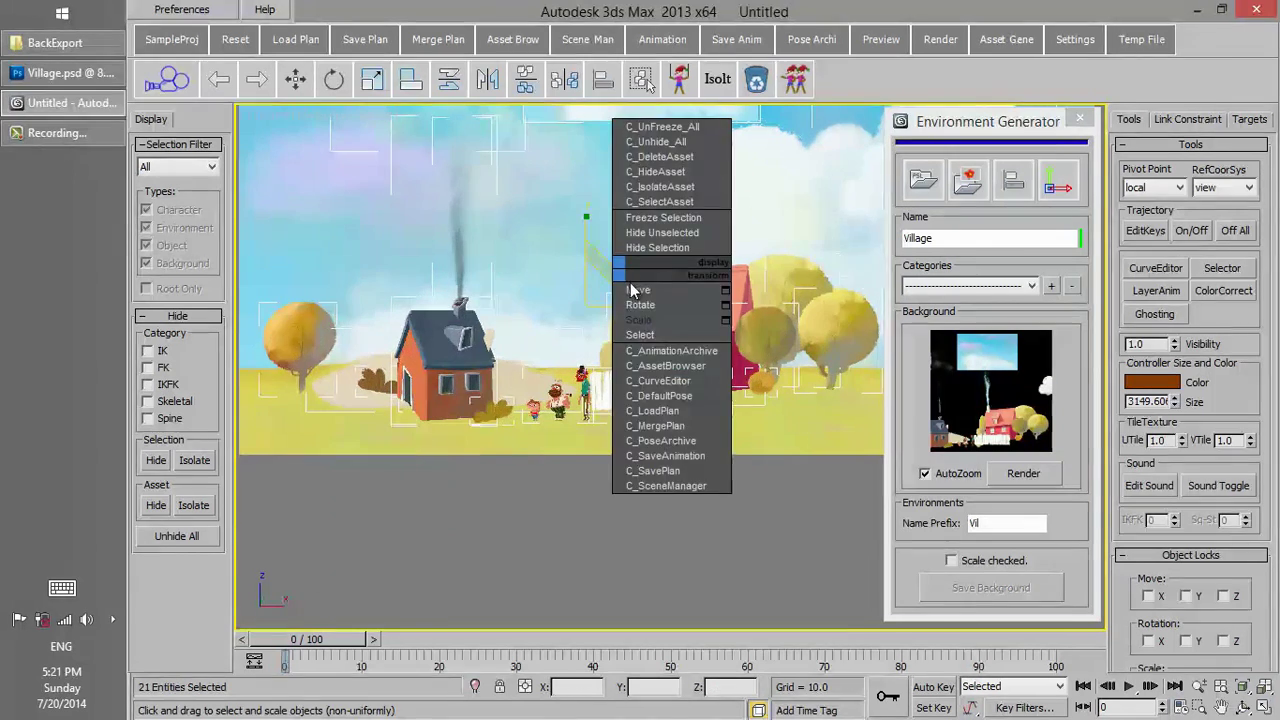
{"action": "left_click", "coordinate": [628, 289]}
{"action": "scroll", "coordinate": [650, 302], "scroll_direction": "down", "scroll_amount": 3}
{"action": "middle_click_drag", "start_coordinate": [652, 306], "coordinate": [625, 346]}
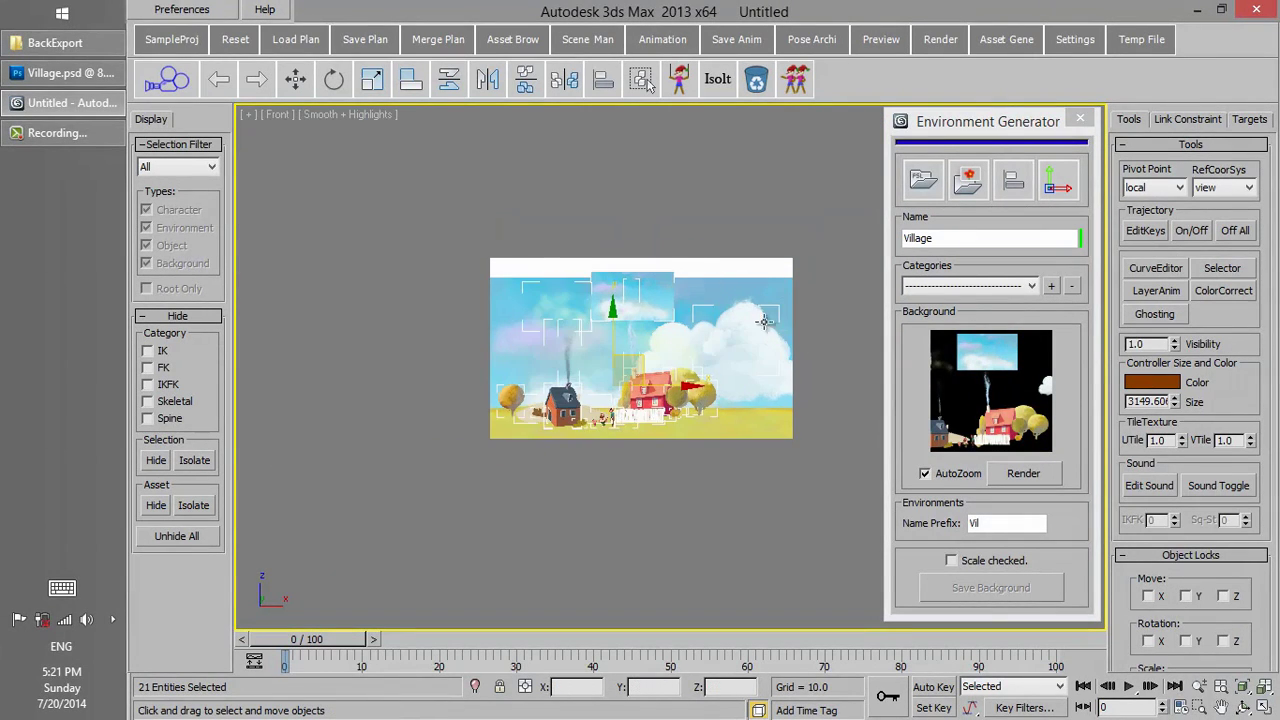
- Enlarge the big white cloud and move it up over the cloud in the reference picture
{"action": "mouse_move", "coordinate": [733, 337]}
{"action": "left_mouse_down"}
{"action": "mouse_move", "coordinate": [757, 297]}
{"action": "mouse_move", "coordinate": [850, 385]}
{"action": "mouse_move", "coordinate": [791, 357]}
{"action": "mouse_move", "coordinate": [741, 355]}
{"action": "left_mouse_up"}
{"action": "middle_click_drag", "start_coordinate": [766, 380], "coordinate": [654, 375]}
{"action": "right_click", "coordinate": [672, 337]}
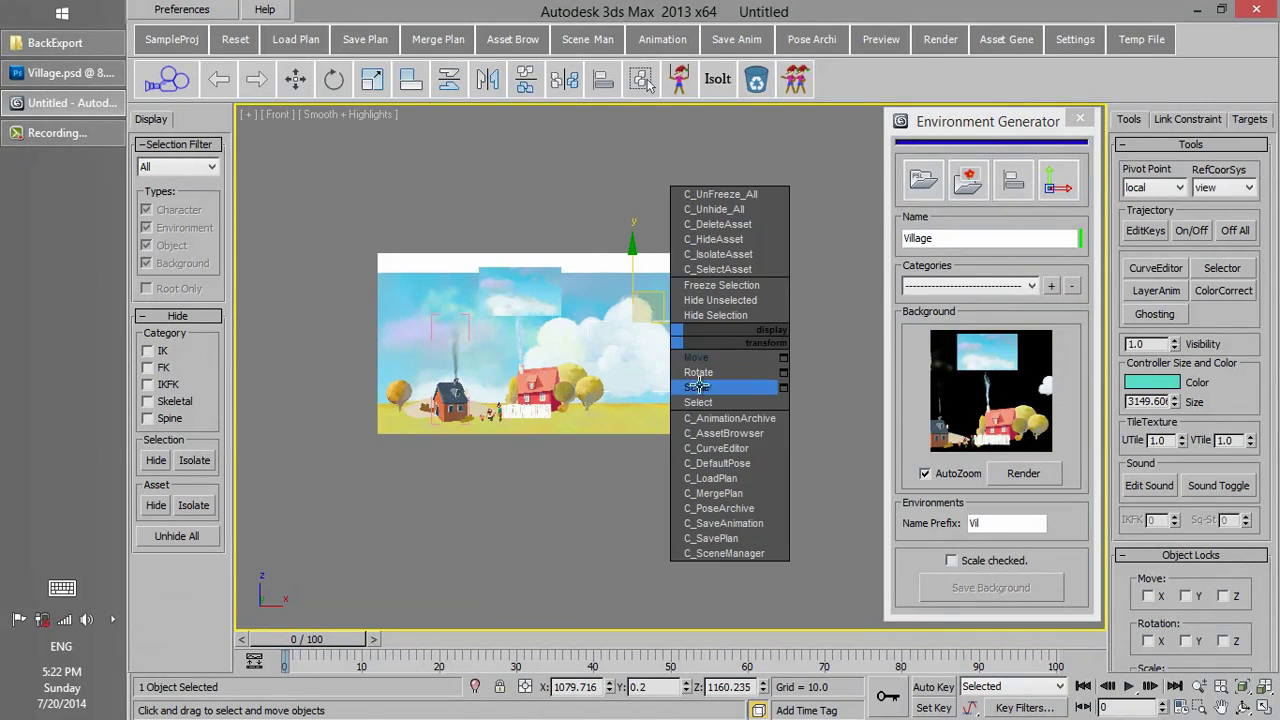
{"action": "left_click", "coordinate": [697, 387]}
{"action": "left_click_drag", "start_coordinate": [668, 288], "coordinate": [699, 230]}
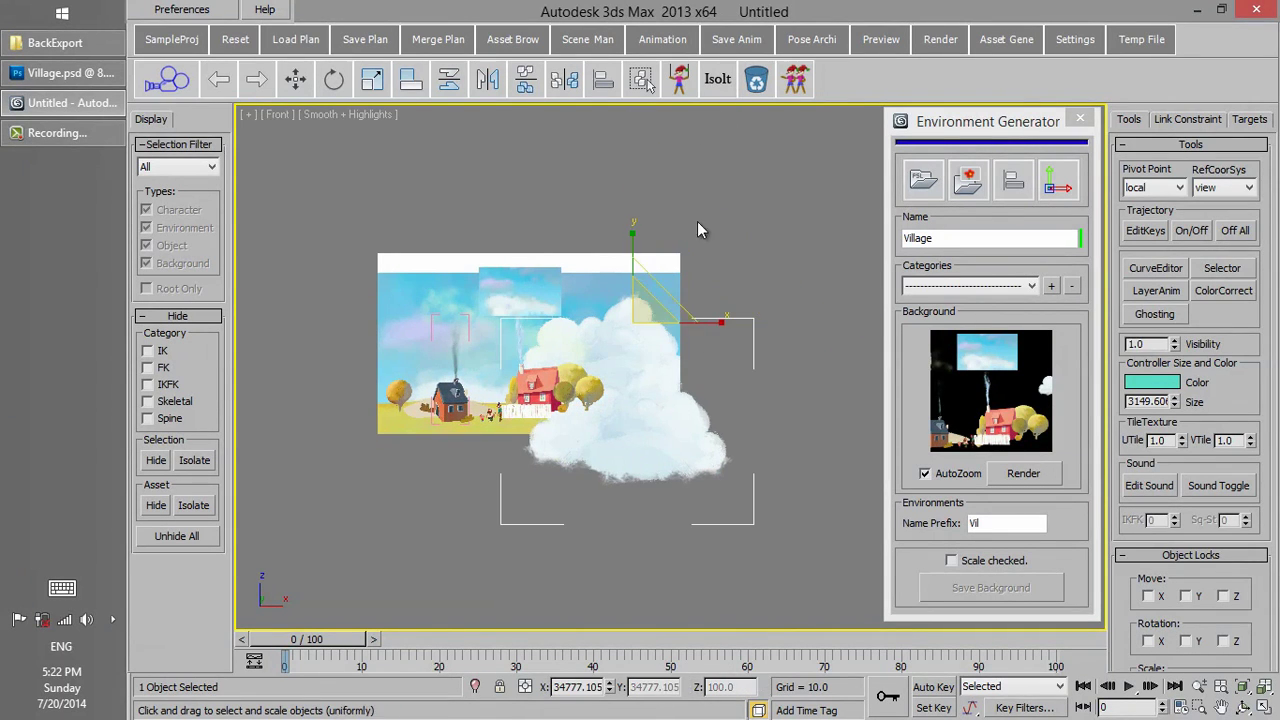
{"action": "right_click", "coordinate": [699, 230]}
{"action": "left_click", "coordinate": [765, 332]}
{"action": "left_click_drag", "start_coordinate": [662, 290], "coordinate": [651, 229]}
{"action": "right_click", "coordinate": [650, 288]}
{"action": "left_click", "coordinate": [668, 334]}
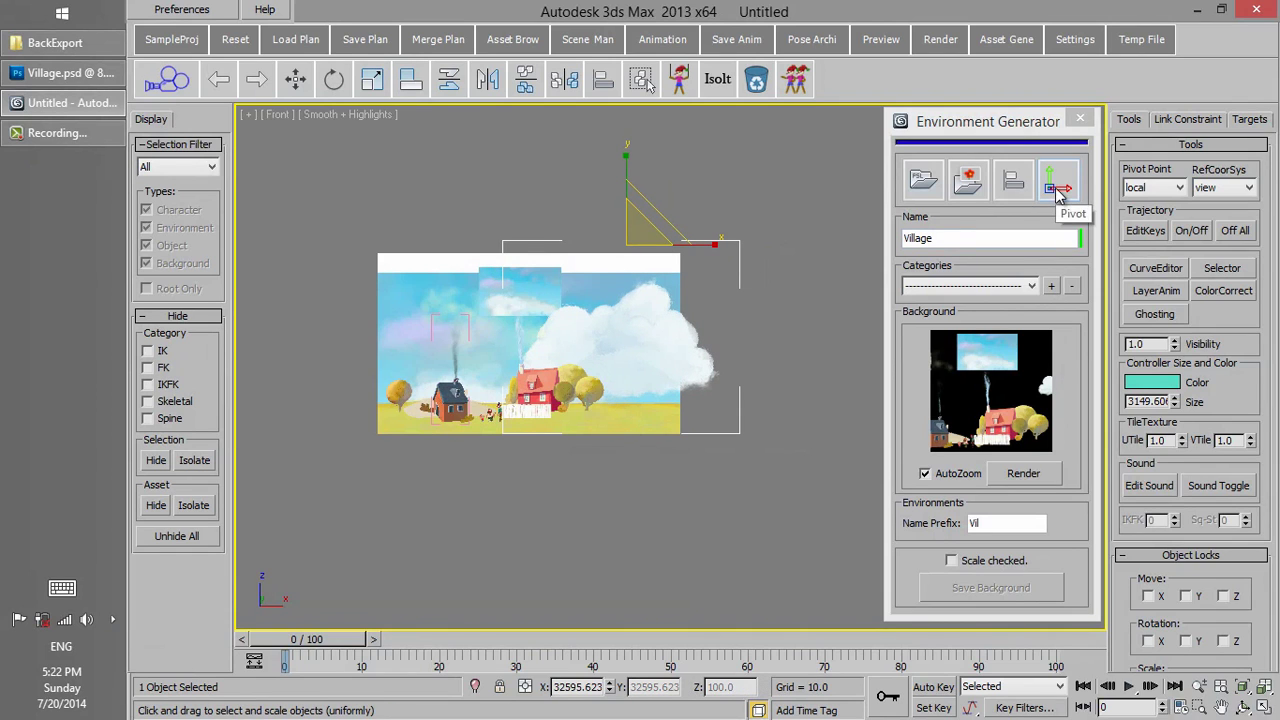
- Reposition the white cloud's pivot from above the cloud to the middle of its image
{"action": "left_click", "coordinate": [1055, 194]}
{"action": "right_click", "coordinate": [668, 208]}
{"action": "left_click", "coordinate": [686, 229]}
{"action": "left_click_drag", "start_coordinate": [648, 209], "coordinate": [637, 329]}
{"action": "left_click", "coordinate": [1060, 192]}
- Scale the white cloud from its new pivot and move it to match the reference cloud
{"action": "right_click", "coordinate": [706, 290]}
{"action": "left_click", "coordinate": [726, 337]}
{"action": "right_click", "coordinate": [652, 325]}
{"action": "left_click", "coordinate": [676, 346]}
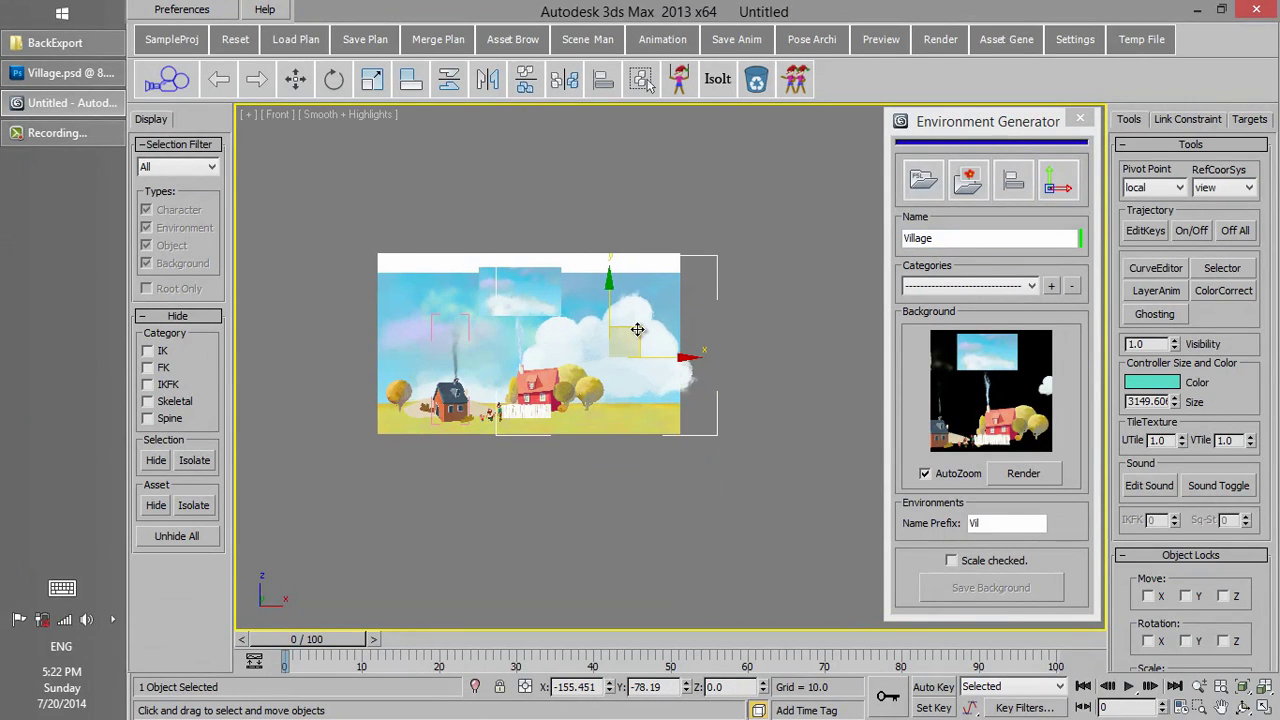
- Enlarge the sky image and position it so that it covers the whole reference picture
{"action": "left_click", "coordinate": [517, 274]}
{"action": "right_click", "coordinate": [522, 278]}
{"action": "left_click", "coordinate": [560, 320]}
{"action": "left_click_drag", "start_coordinate": [563, 223], "coordinate": [641, 0]}
{"action": "right_click", "coordinate": [567, 222]}
{"action": "left_click", "coordinate": [576, 233]}
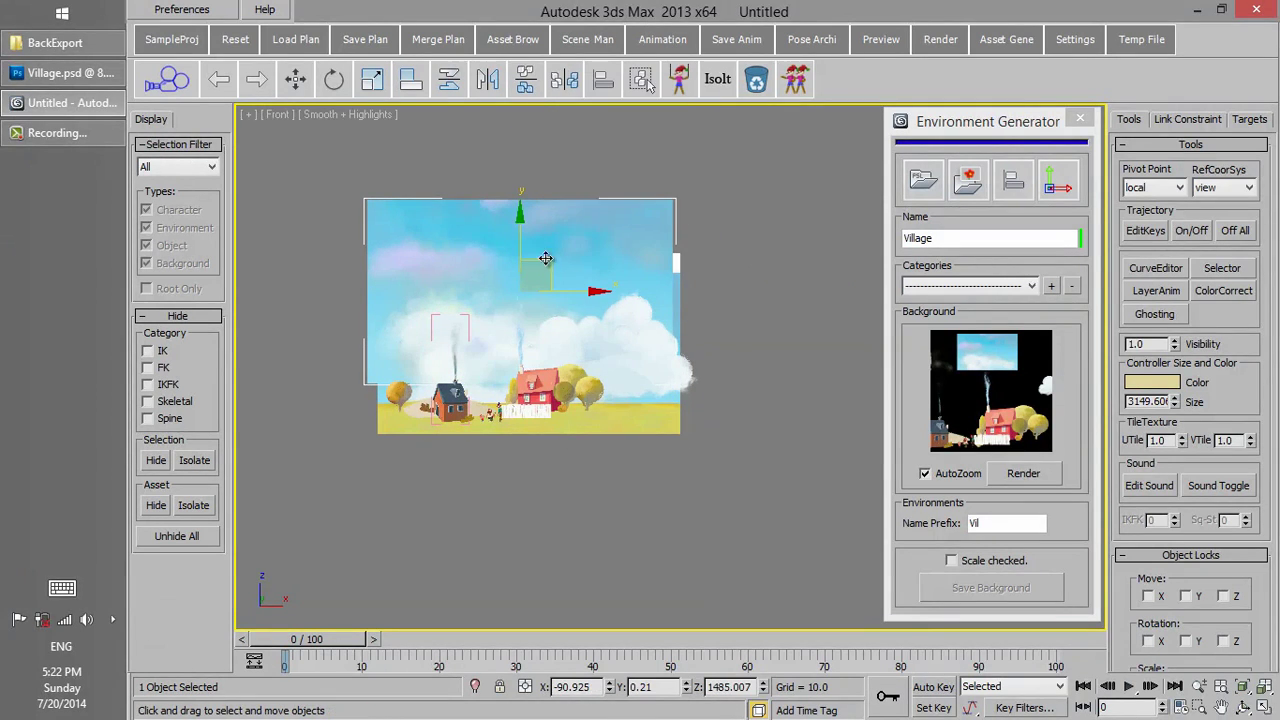
{"action": "left_click_drag", "start_coordinate": [545, 258], "coordinate": [551, 314]}
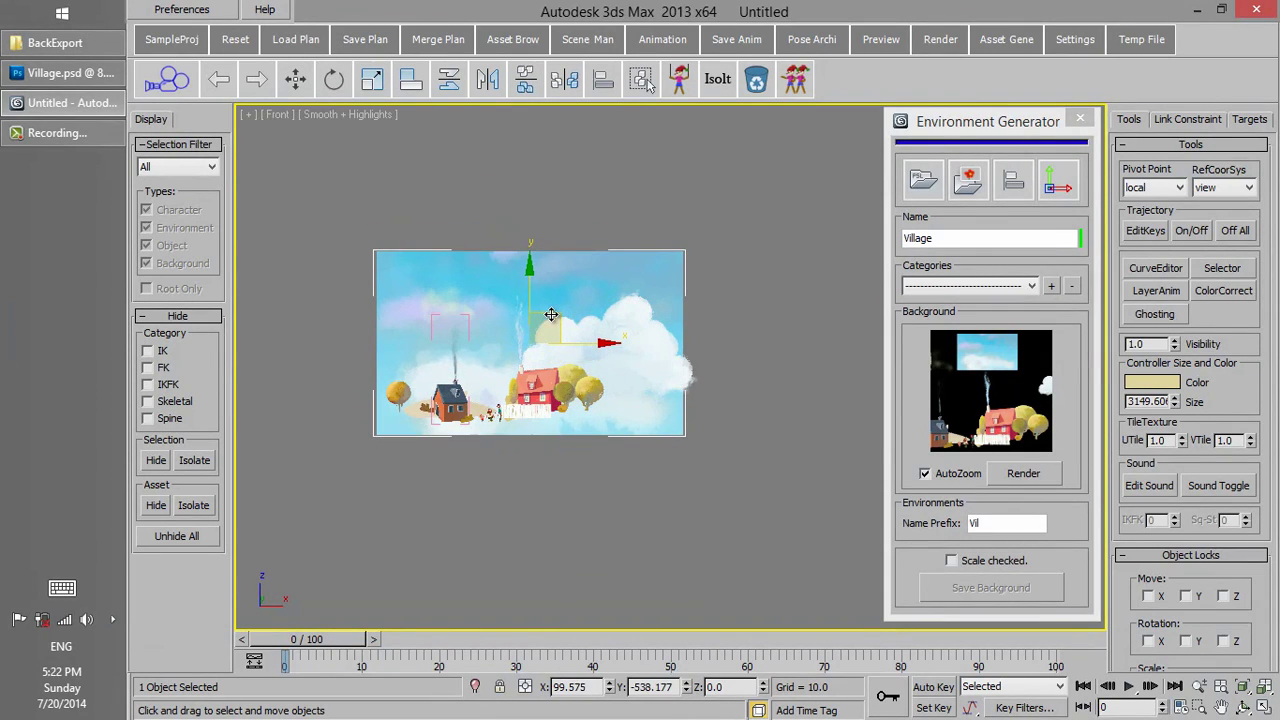
- Move the sky image back along the Y axis to about 24, behind the other village elements
{"action": "middle_click_drag", "start_coordinate": [511, 294], "coordinate": [757, 343], "text": "alt"}
{"action": "scroll", "coordinate": [609, 337], "scroll_direction": "up", "scroll_amount": 4}
{"action": "left_click_drag", "start_coordinate": [563, 297], "coordinate": [556, 294]}
{"action": "middle_click_drag", "start_coordinate": [555, 293], "coordinate": [600, 364], "text": "alt"}
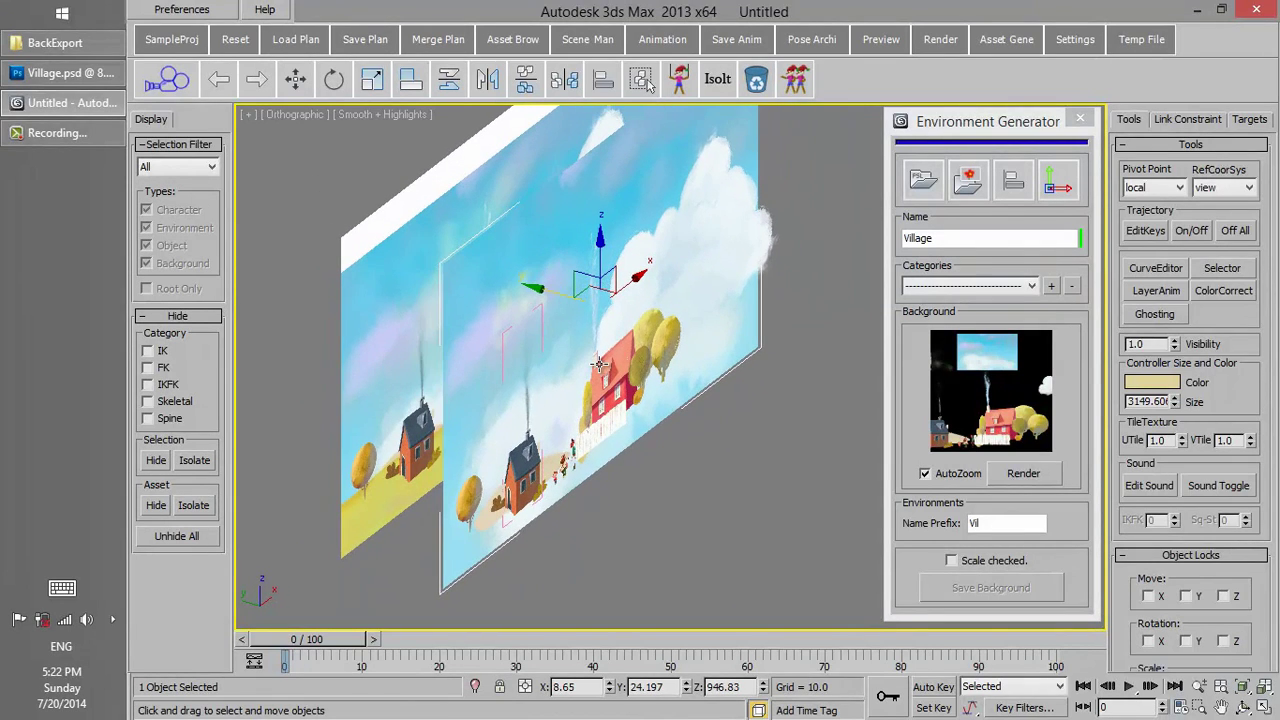
- Scale the faint purple cloud to about 250% and move it to about X -759, Z 1283 over the sky
{"action": "key", "text": "f"}
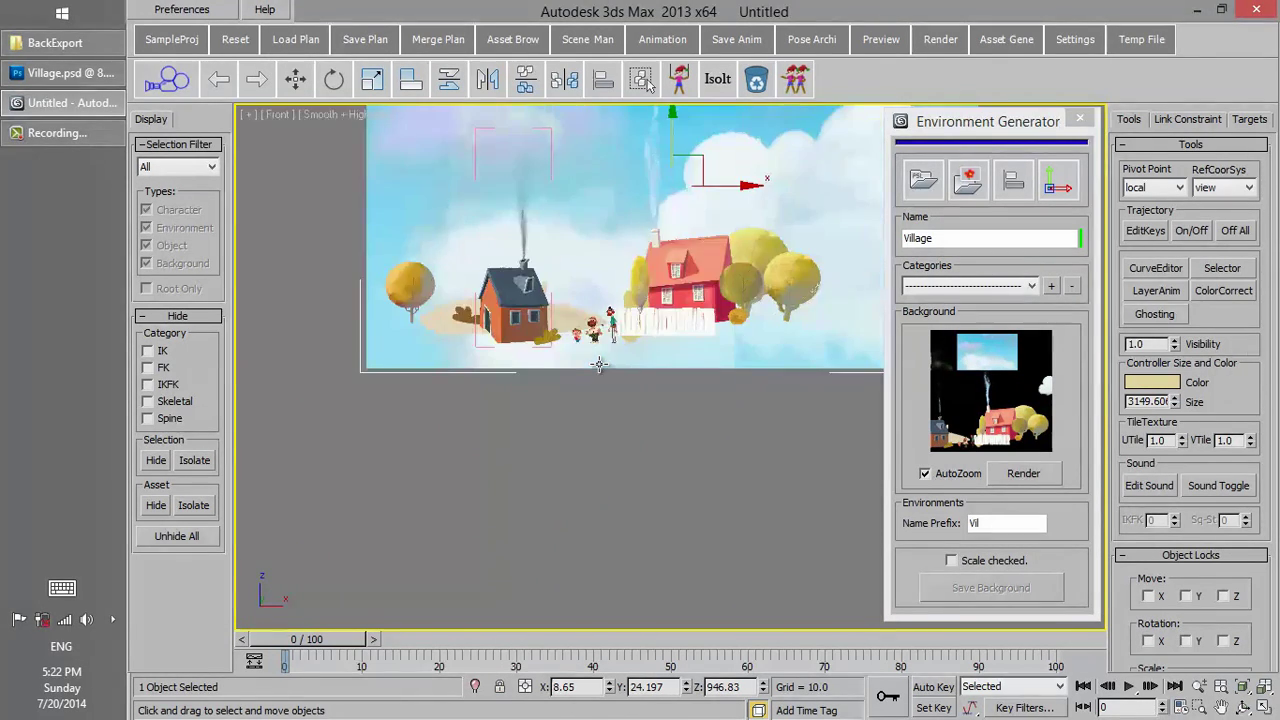
{"action": "scroll", "coordinate": [599, 364], "scroll_direction": "down", "scroll_amount": 2}
{"action": "middle_click_drag", "start_coordinate": [637, 331], "coordinate": [558, 408]}
{"action": "left_click", "coordinate": [455, 293]}
{"action": "right_click", "coordinate": [443, 285]}
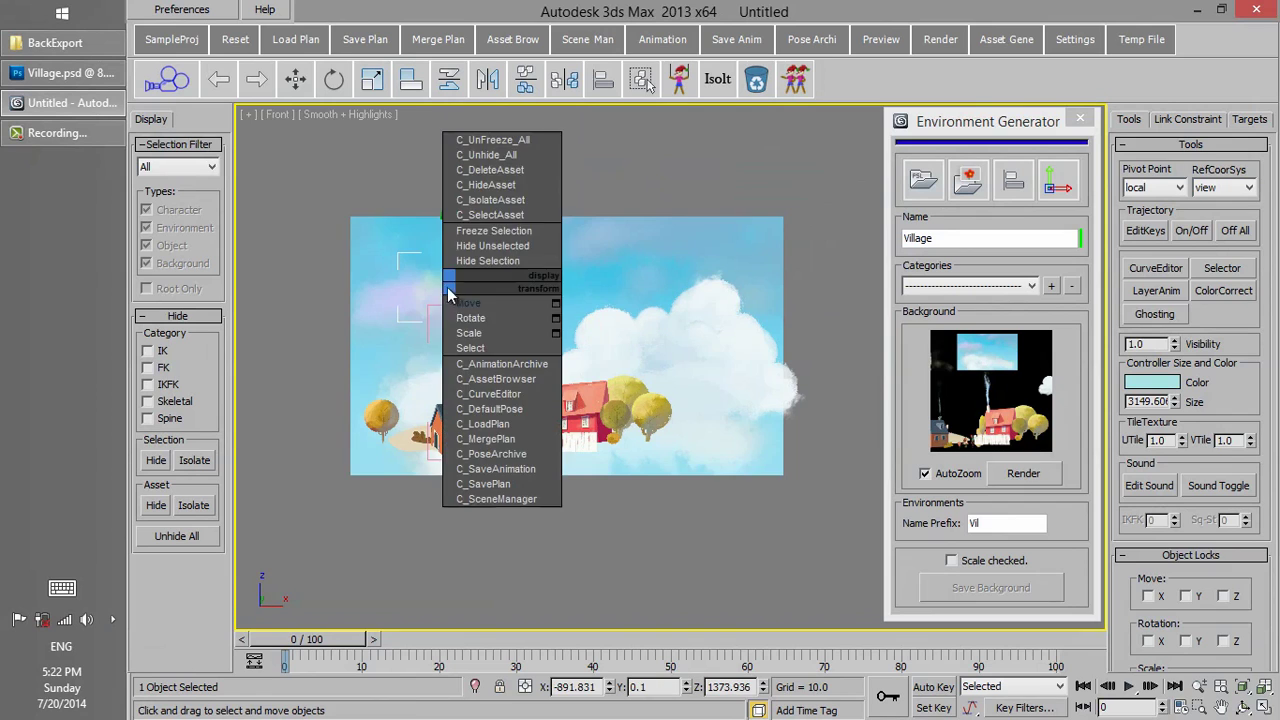
{"action": "left_click", "coordinate": [470, 331]}
{"action": "left_click_drag", "start_coordinate": [471, 269], "coordinate": [519, 115]}
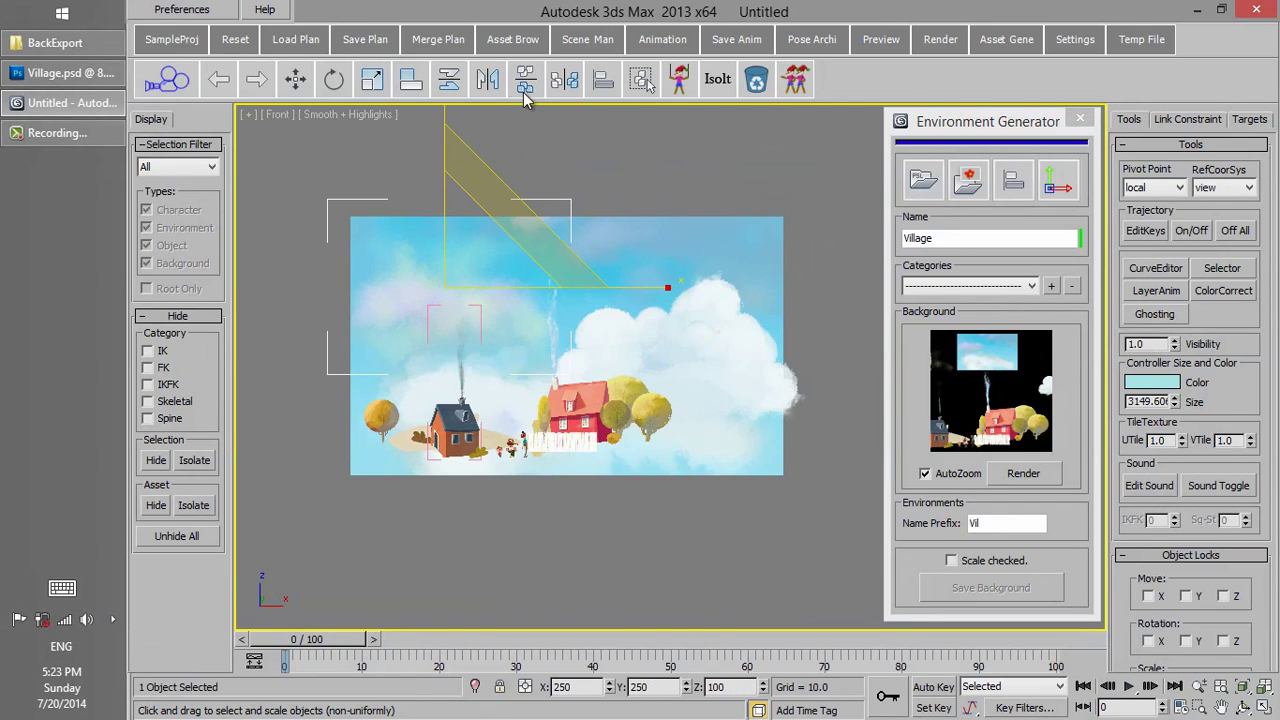
{"action": "right_click", "coordinate": [503, 256]}
{"action": "left_click", "coordinate": [535, 268]}
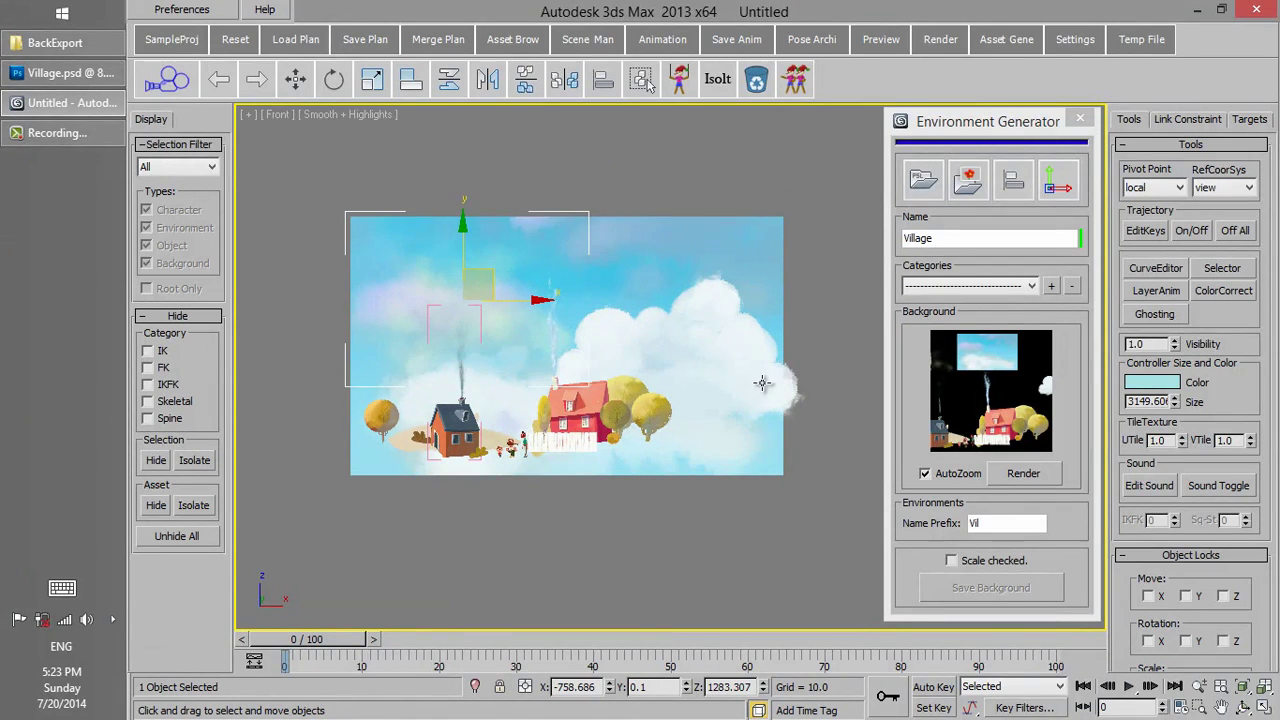
- Load the PNG bitmap GroundTile from the BackExport folder as a ground plane in the scene
{"action": "left_click", "coordinate": [960, 194]}
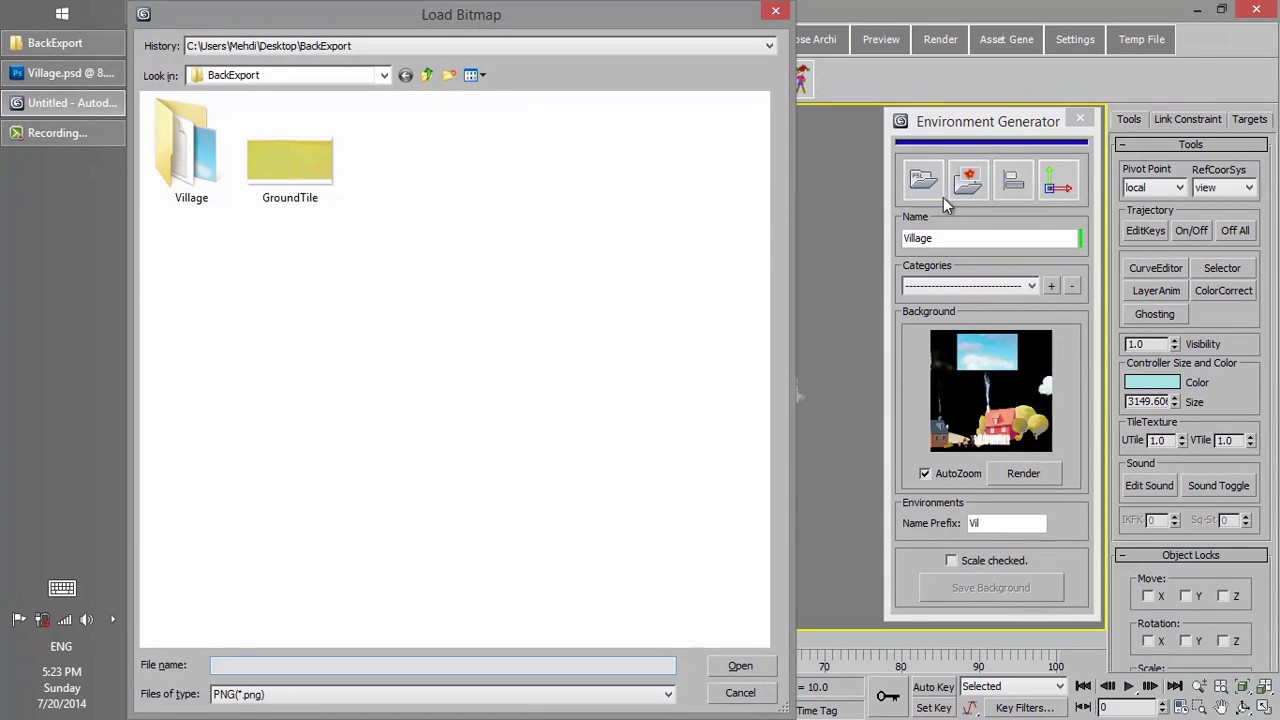
{"action": "left_click", "coordinate": [298, 160]}
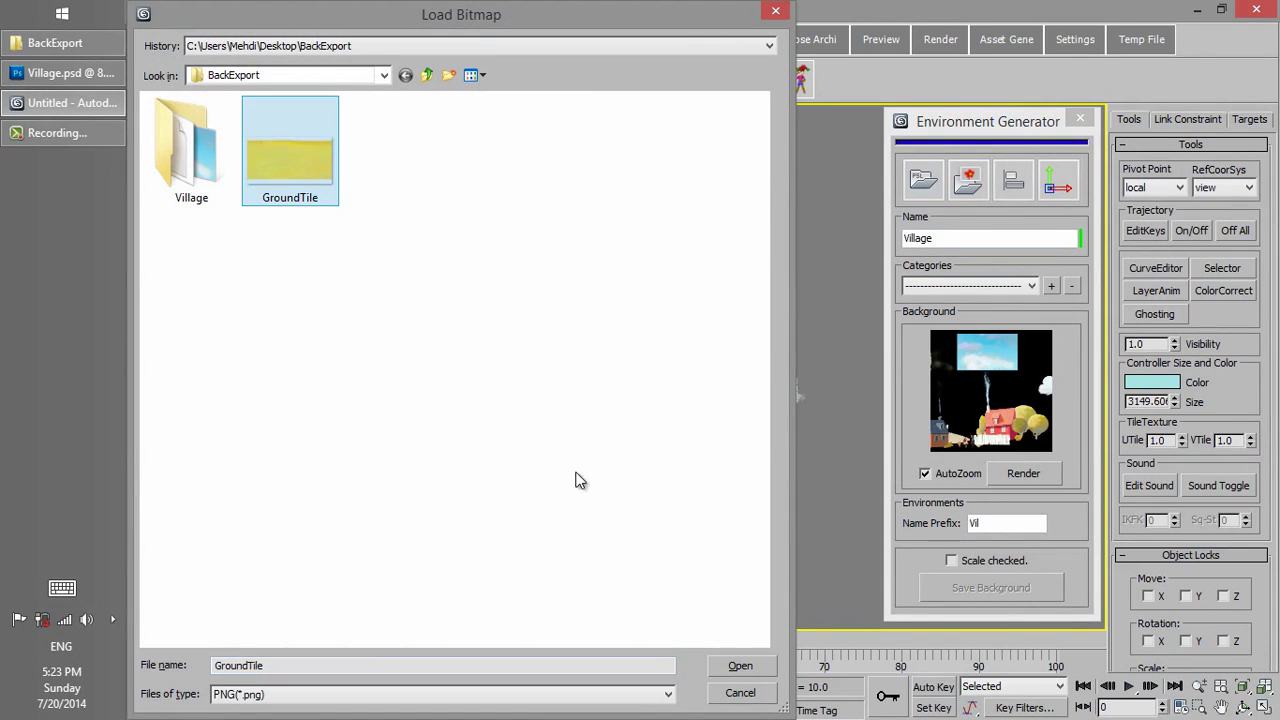
{"action": "left_click", "coordinate": [740, 667]}
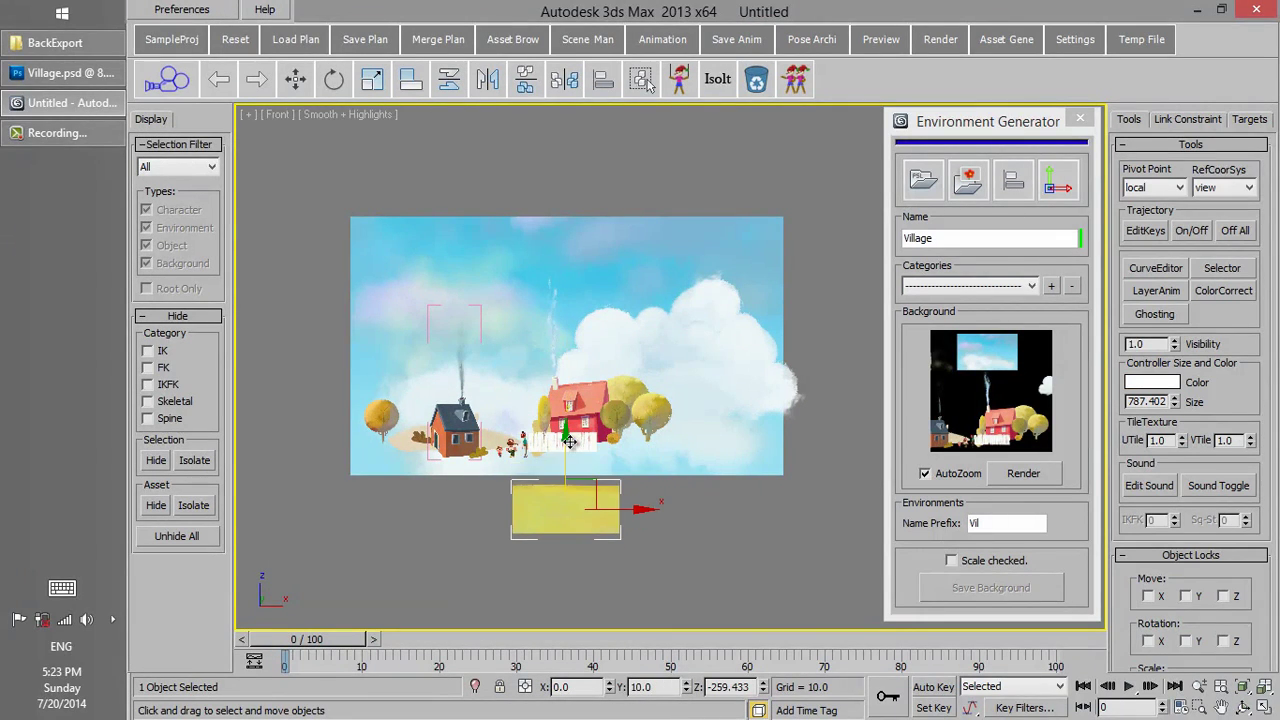
{"action": "scroll", "coordinate": [440, 506], "scroll_direction": "up", "scroll_amount": 1}
{"action": "middle_click_drag", "start_coordinate": [440, 506], "coordinate": [516, 306]}
{"action": "scroll", "coordinate": [489, 314], "scroll_direction": "up", "scroll_amount": 2}
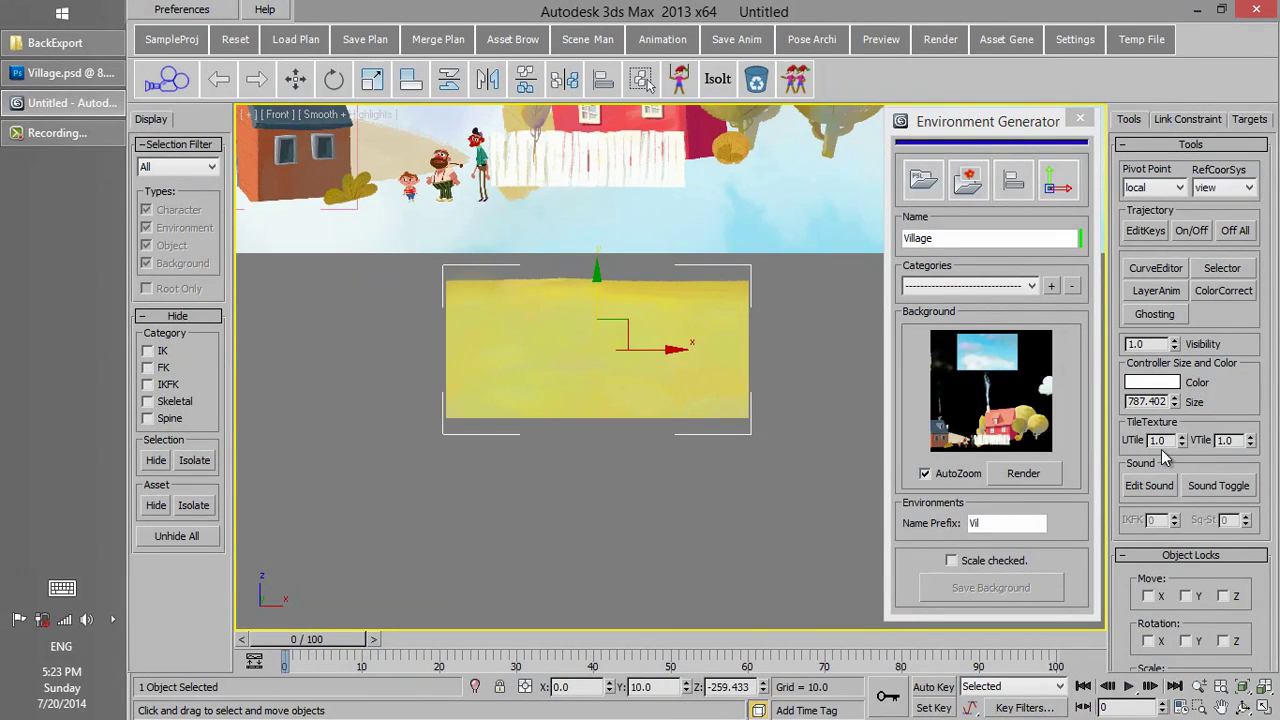
- Set the ground plane's UTile to 4.1 so that it spans the width of the village scene
{"action": "left_click_drag", "start_coordinate": [1182, 442], "coordinate": [1190, 416]}
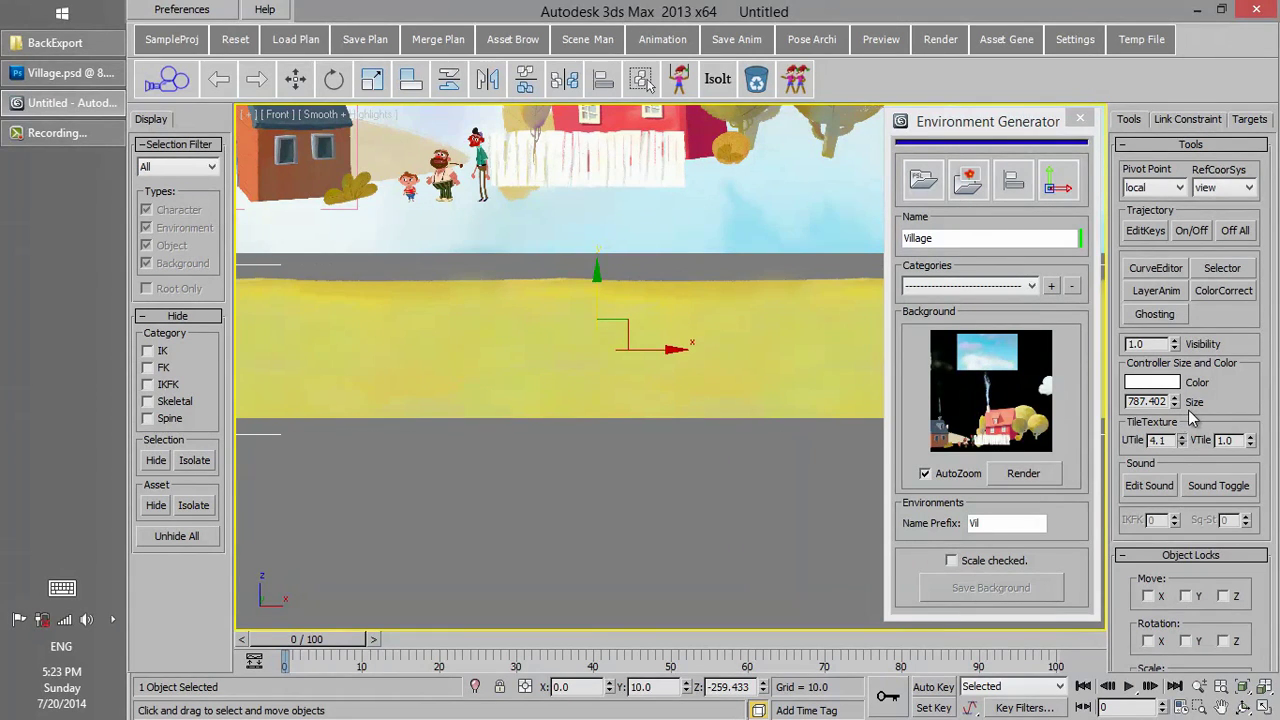
{"action": "scroll", "coordinate": [716, 374], "scroll_direction": "down", "scroll_amount": 4}
{"action": "middle_click_drag", "start_coordinate": [757, 391], "coordinate": [744, 405]}
{"action": "scroll", "coordinate": [768, 415], "scroll_direction": "up", "scroll_amount": 1}
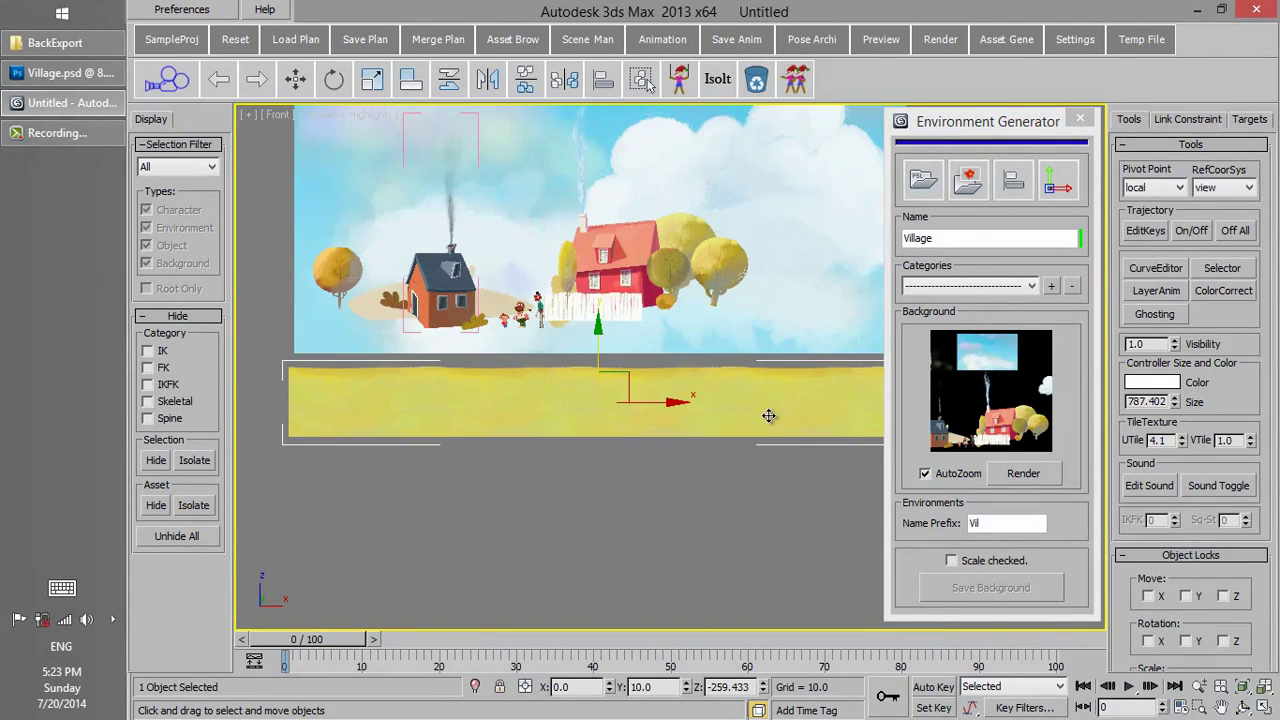
- Raise the ground plane by about 421 units so that it lies under the houses at the sky's lower edge
{"action": "scroll", "coordinate": [739, 401], "scroll_direction": "up", "scroll_amount": 5}
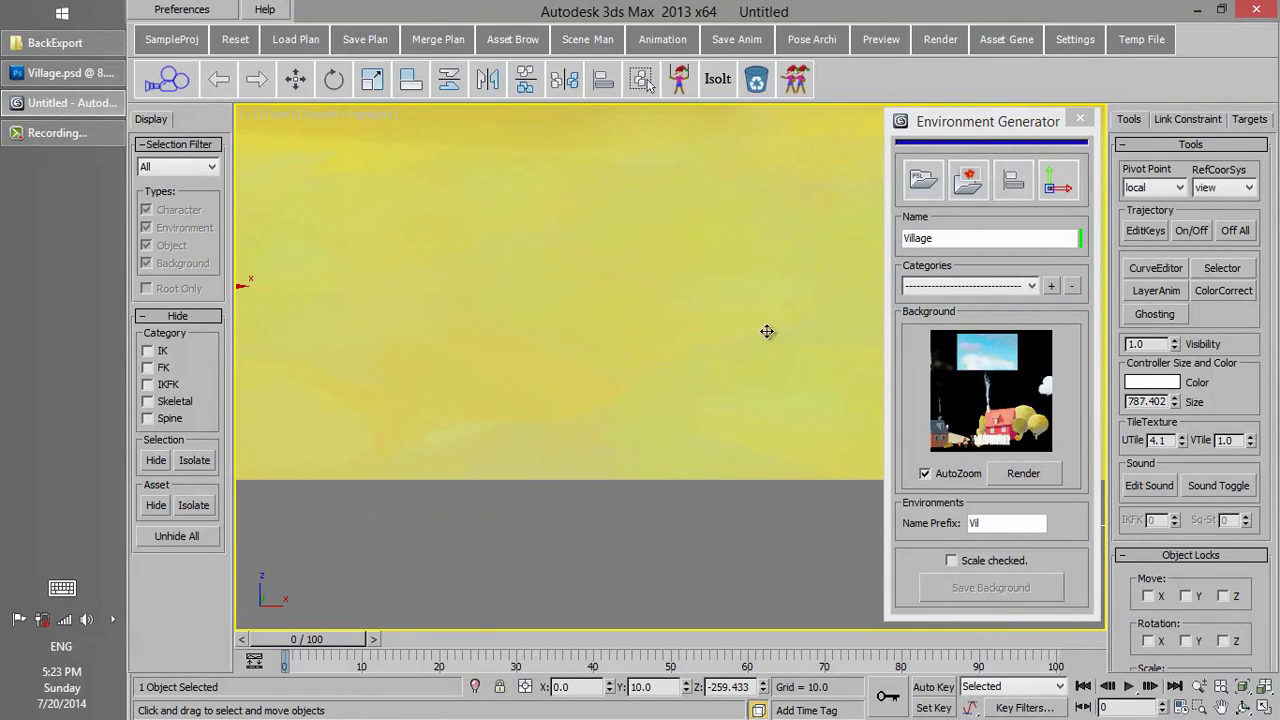
{"action": "scroll", "coordinate": [766, 331], "scroll_direction": "down", "scroll_amount": 2}
{"action": "scroll", "coordinate": [660, 343], "scroll_direction": "down", "scroll_amount": 6}
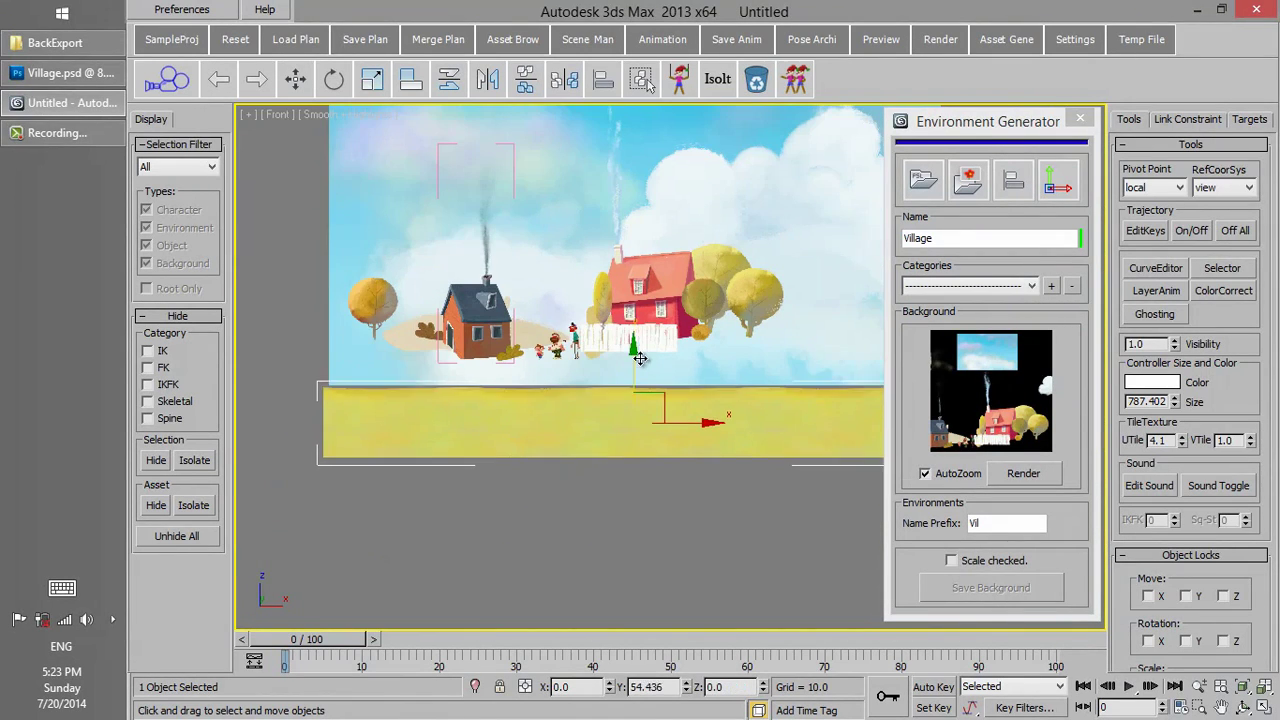
{"action": "middle_click_drag", "start_coordinate": [655, 395], "coordinate": [643, 306]}
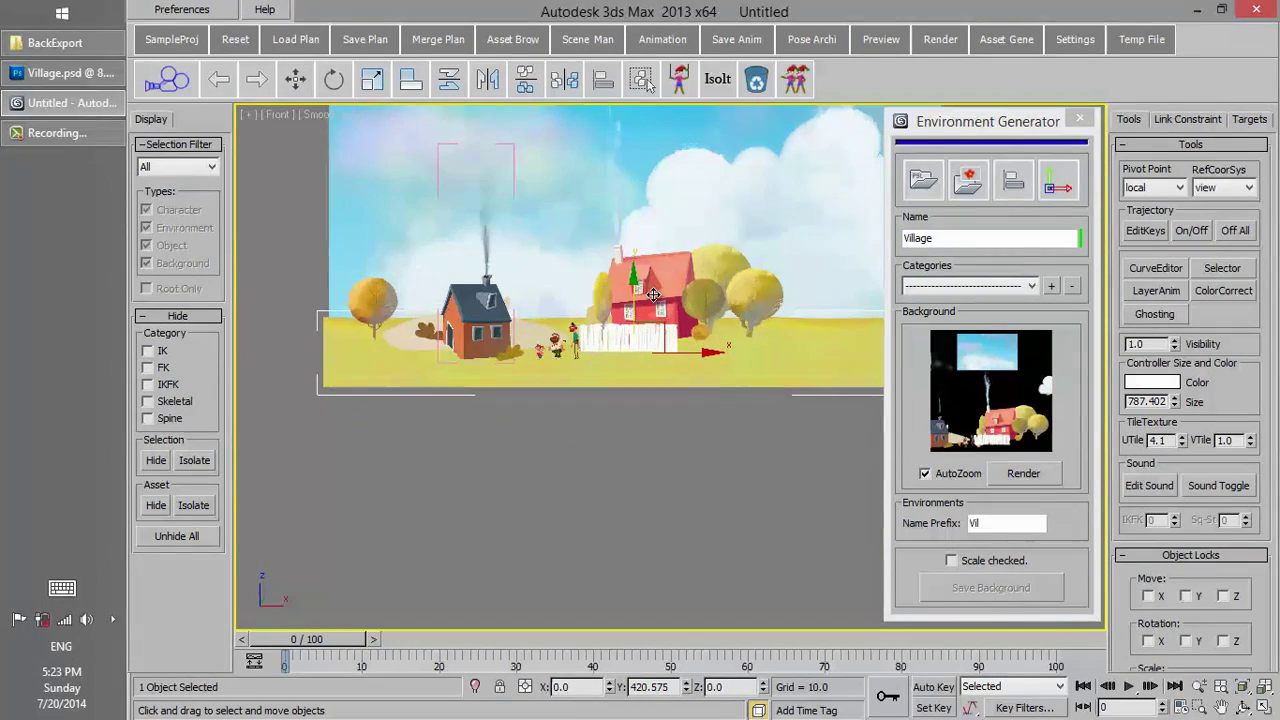
{"action": "scroll", "coordinate": [670, 335], "scroll_direction": "down", "scroll_amount": 3}
{"action": "scroll", "coordinate": [692, 404], "scroll_direction": "up", "scroll_amount": 2}
- Delete the reference plane behind the village and return to the Front view
{"action": "middle_click_drag", "start_coordinate": [641, 266], "coordinate": [538, 327], "text": "alt"}
{"action": "left_click", "coordinate": [465, 303]}
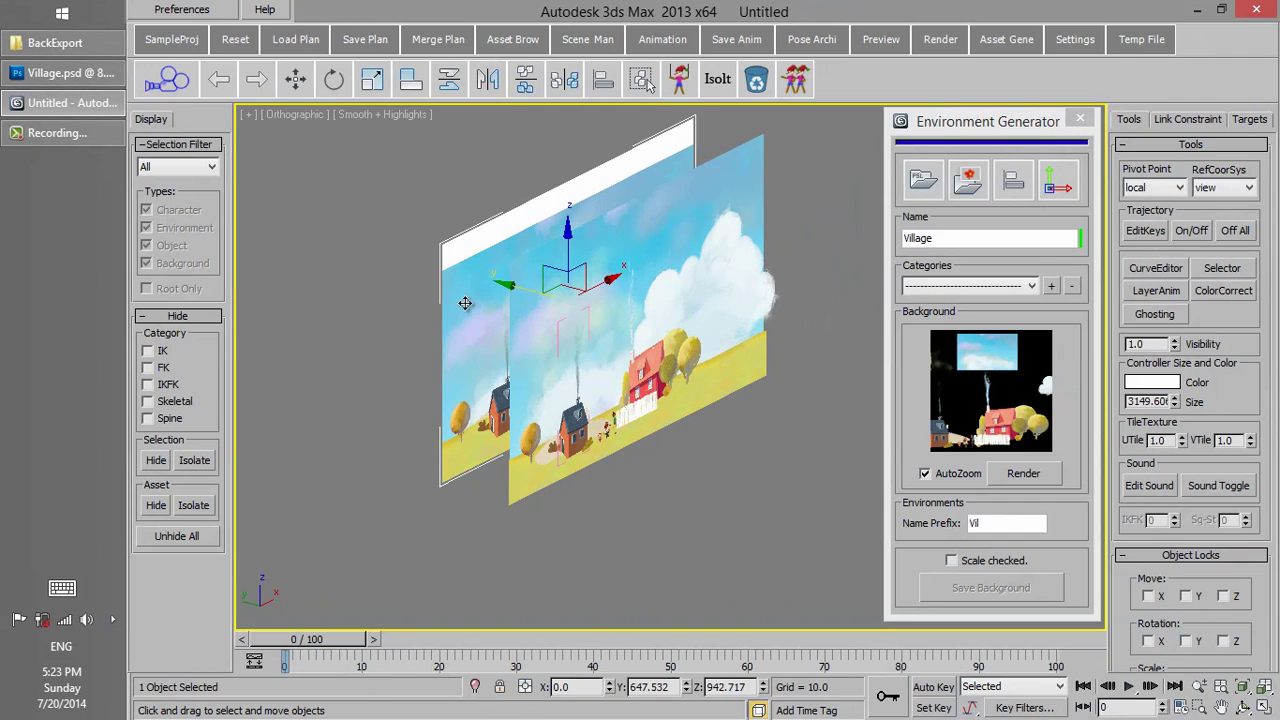
{"action": "key", "text": "Delete"}
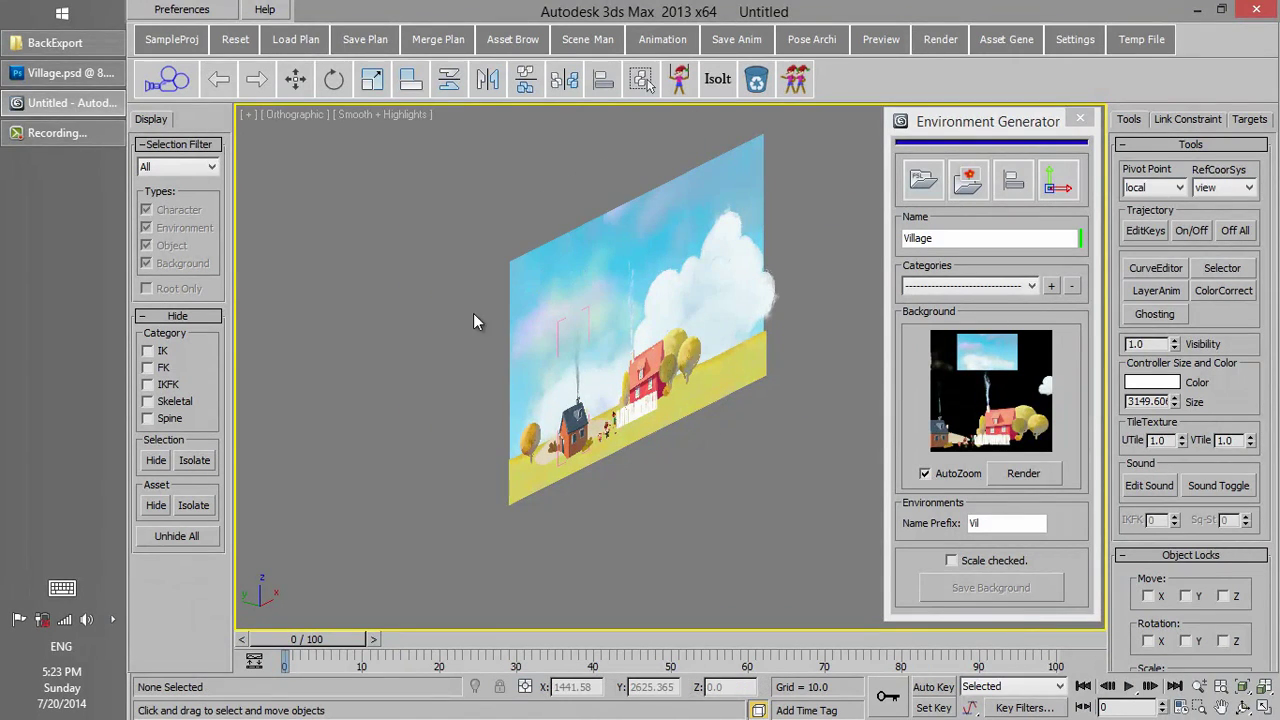
{"action": "key", "text": "f"}
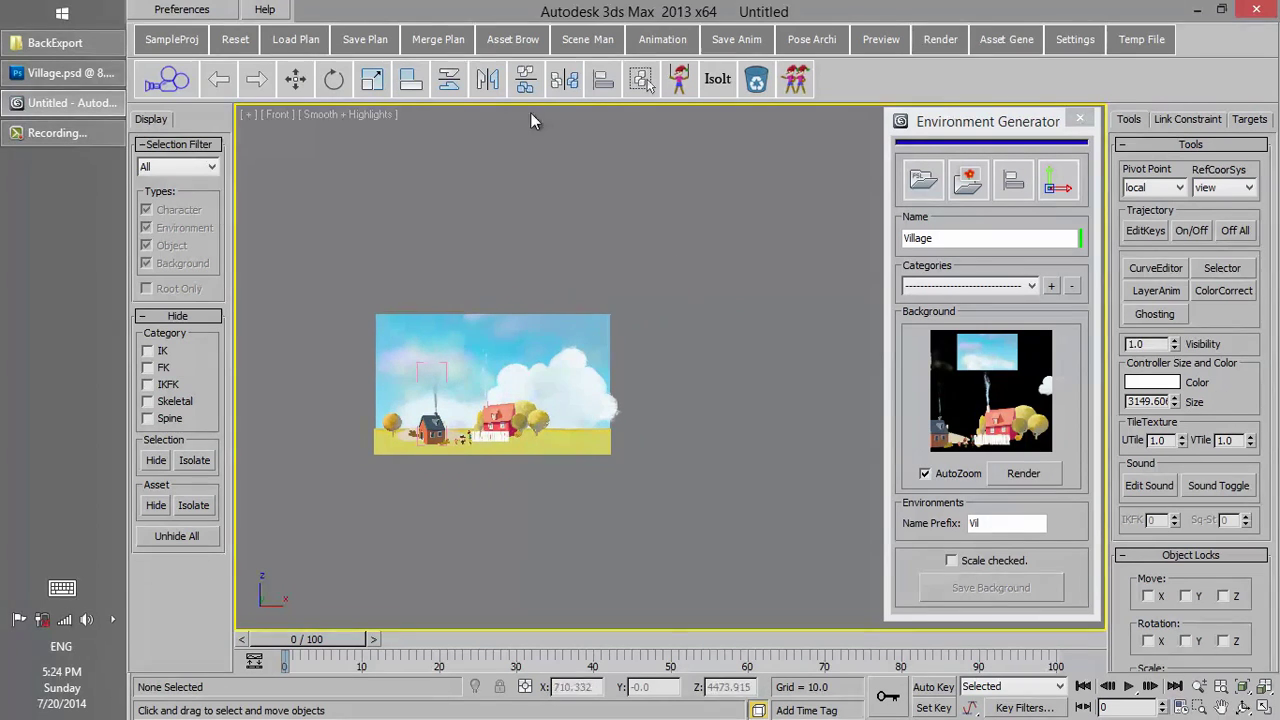
- Import the Man character from the Temp category of the Asset Browser's characters
{"action": "left_click", "coordinate": [511, 42]}
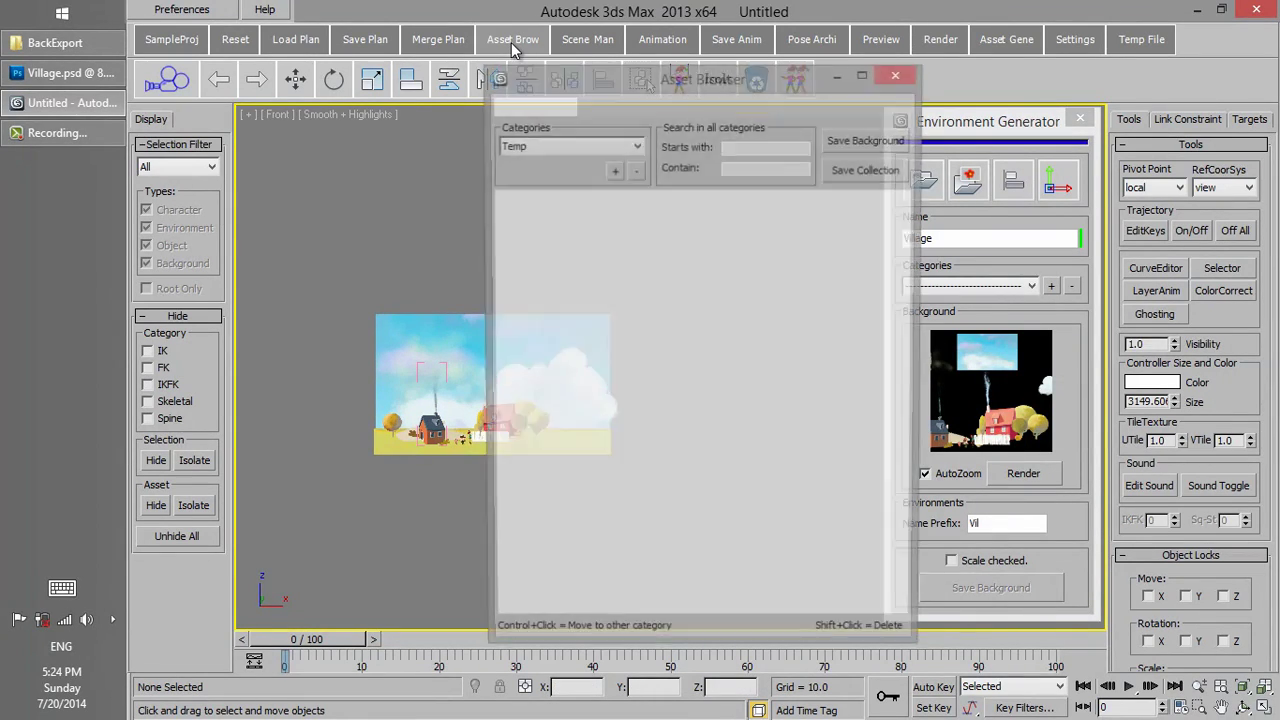
{"action": "left_click_drag", "start_coordinate": [601, 86], "coordinate": [785, 98]}
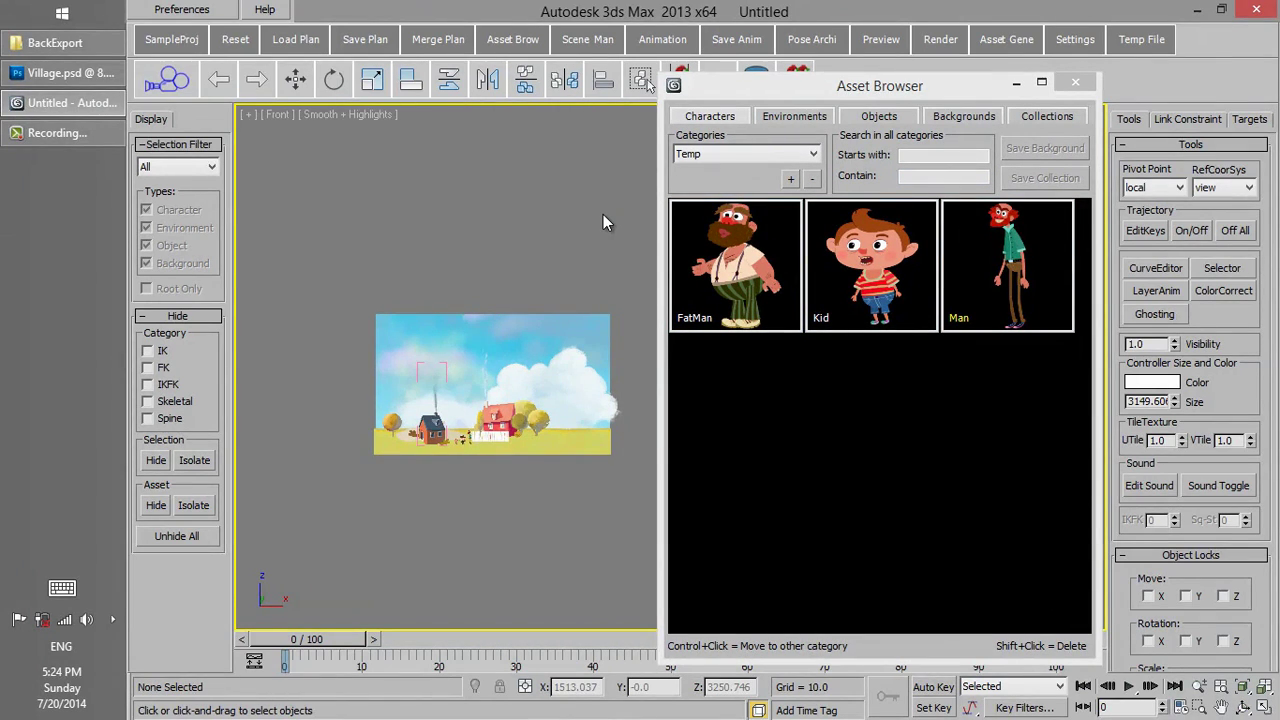
{"action": "left_click", "coordinate": [1077, 84]}
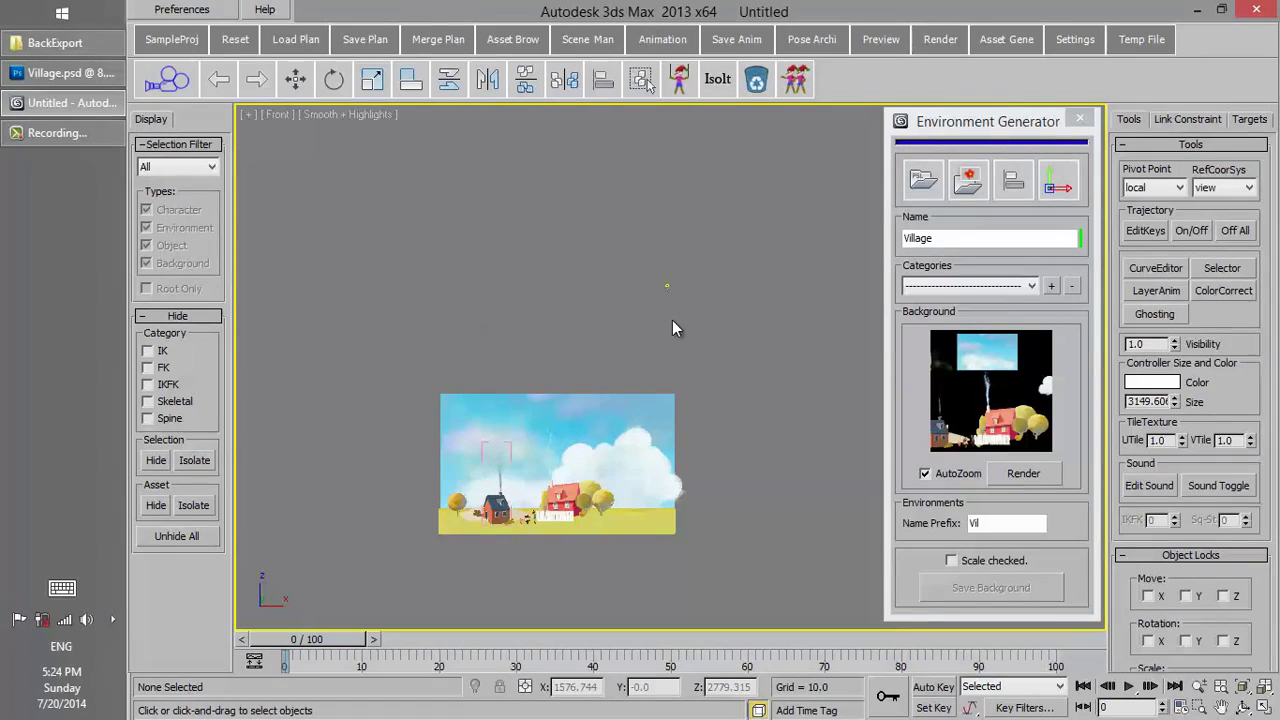
- Move the imported Man character below the village's painted characters, to about X -360, Z -129
{"action": "right_click", "coordinate": [672, 320]}
{"action": "left_click", "coordinate": [687, 334]}
{"action": "middle_click_drag", "start_coordinate": [711, 297], "coordinate": [731, 383]}
{"action": "scroll", "coordinate": [731, 383], "scroll_direction": "up", "scroll_amount": 5}
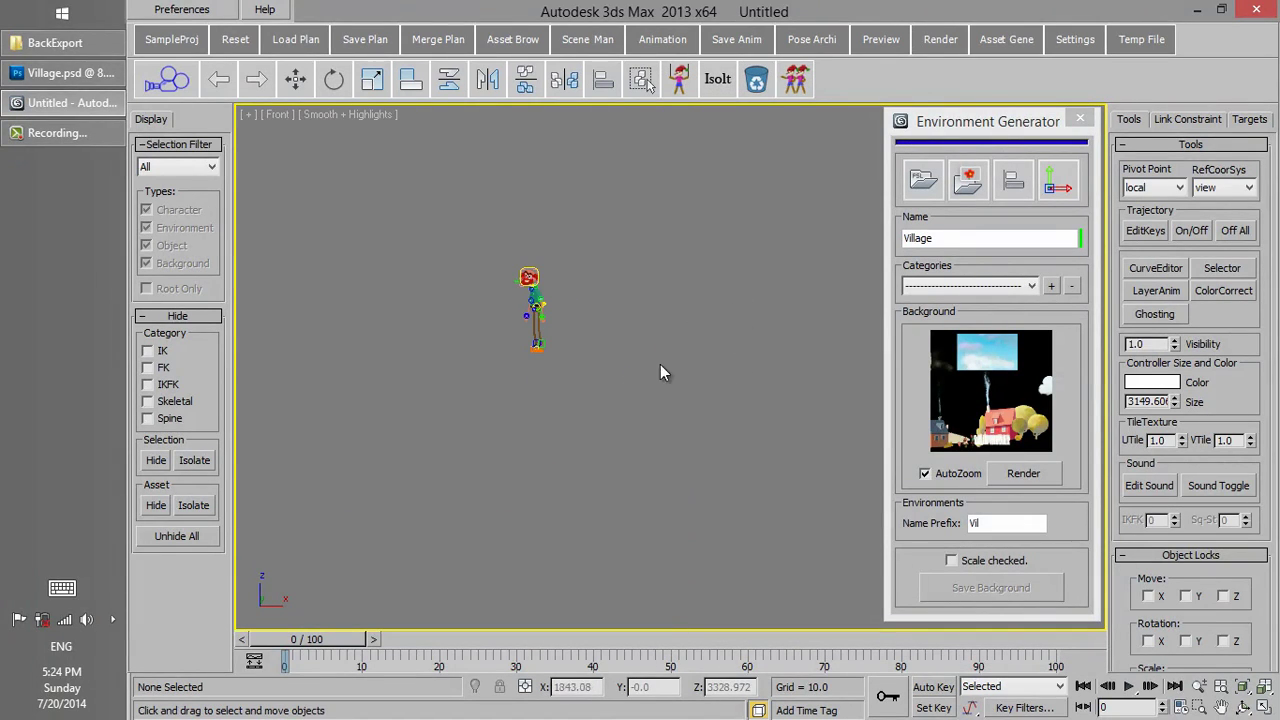
{"action": "left_click_drag", "start_coordinate": [533, 348], "coordinate": [595, 434]}
{"action": "scroll", "coordinate": [530, 460], "scroll_direction": "up", "scroll_amount": 3}
{"action": "middle_click_drag", "start_coordinate": [530, 460], "coordinate": [466, 519]}
{"action": "scroll", "coordinate": [672, 352], "scroll_direction": "up", "scroll_amount": 3}
{"action": "scroll", "coordinate": [462, 525], "scroll_direction": "up", "scroll_amount": 5}
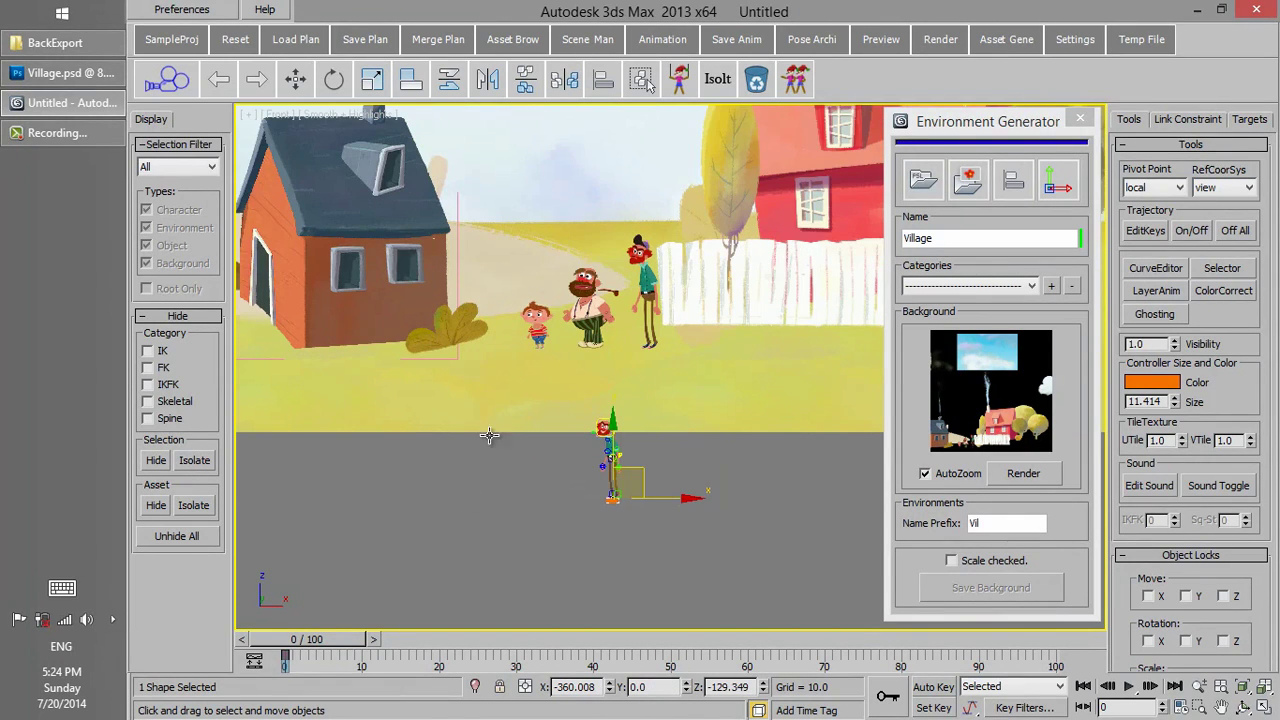
- Move the Man character forward along the Y axis to about -64, in front of the village elements
{"action": "middle_click_drag", "start_coordinate": [502, 403], "coordinate": [606, 463], "text": "alt"}
{"action": "left_click_drag", "start_coordinate": [570, 476], "coordinate": [599, 496]}
{"action": "key", "text": "f"}
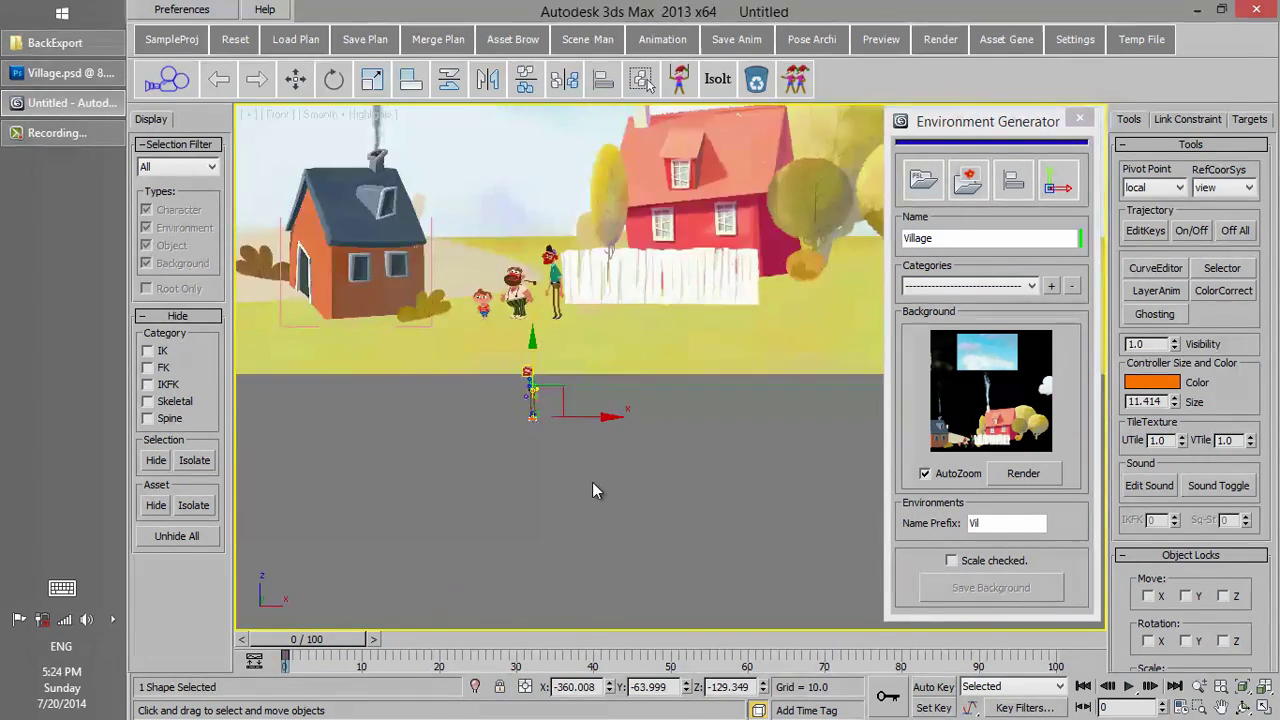
- Move the Man character up so it stands beside the painted tall man in front of the white fence
{"action": "scroll", "coordinate": [594, 488], "scroll_direction": "up", "scroll_amount": 2}
{"action": "middle_click_drag", "start_coordinate": [596, 400], "coordinate": [598, 546]}
{"action": "left_click_drag", "start_coordinate": [548, 520], "coordinate": [603, 376]}
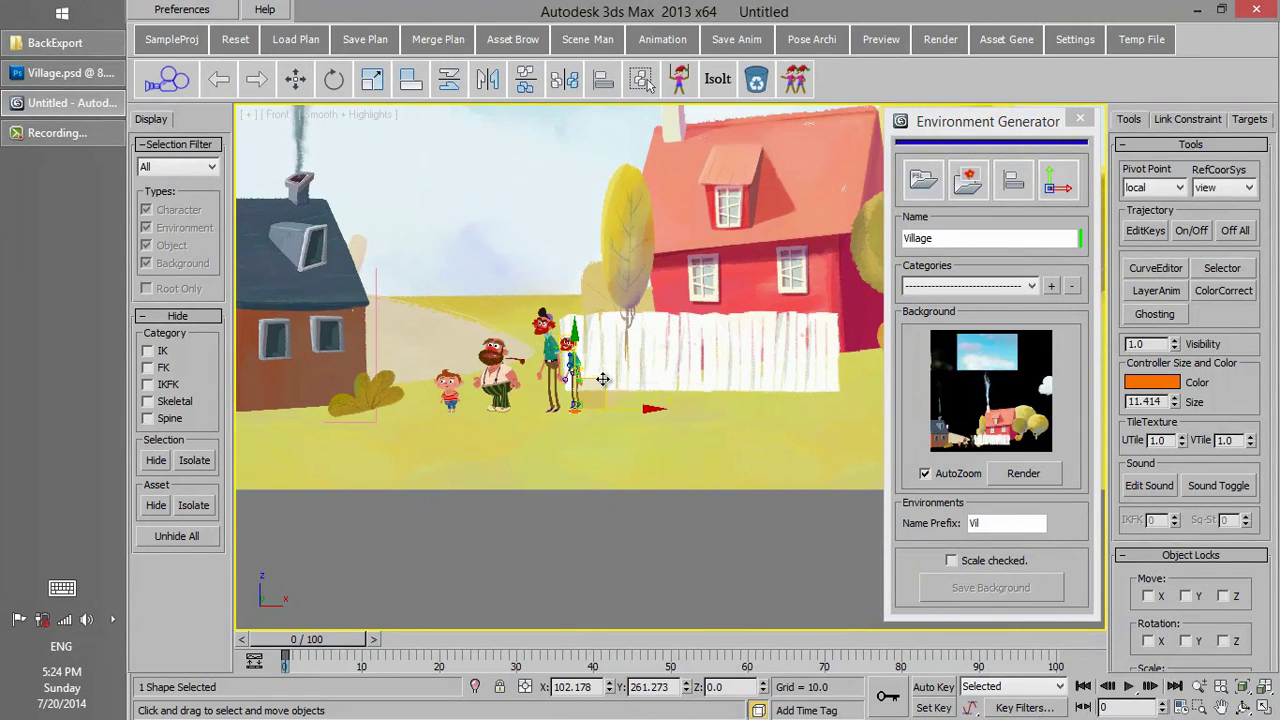
- Move the Man character forward in depth, well clear of the village elements
{"action": "scroll", "coordinate": [616, 425], "scroll_direction": "down", "scroll_amount": 3}
{"action": "middle_click_drag", "start_coordinate": [616, 425], "coordinate": [609, 370], "text": "alt"}
{"action": "left_click_drag", "start_coordinate": [609, 370], "coordinate": [708, 398]}
- Select all the village elements and scale them down uniformly until the painted tall man matches the Man character's height
{"action": "middle_click_drag", "start_coordinate": [660, 430], "coordinate": [696, 460], "text": "alt"}
{"action": "left_click_drag", "start_coordinate": [682, 563], "coordinate": [591, 154]}
{"action": "key", "text": "f"}
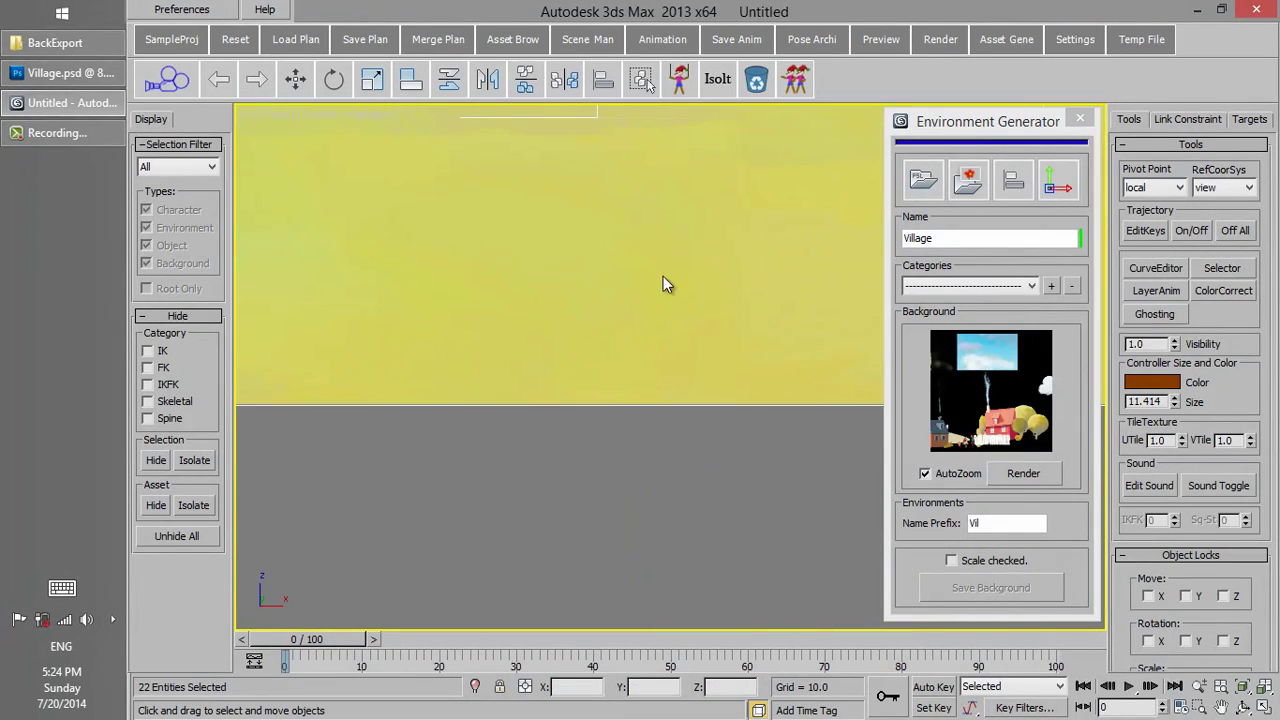
{"action": "right_click", "coordinate": [630, 290]}
{"action": "left_click", "coordinate": [648, 328]}
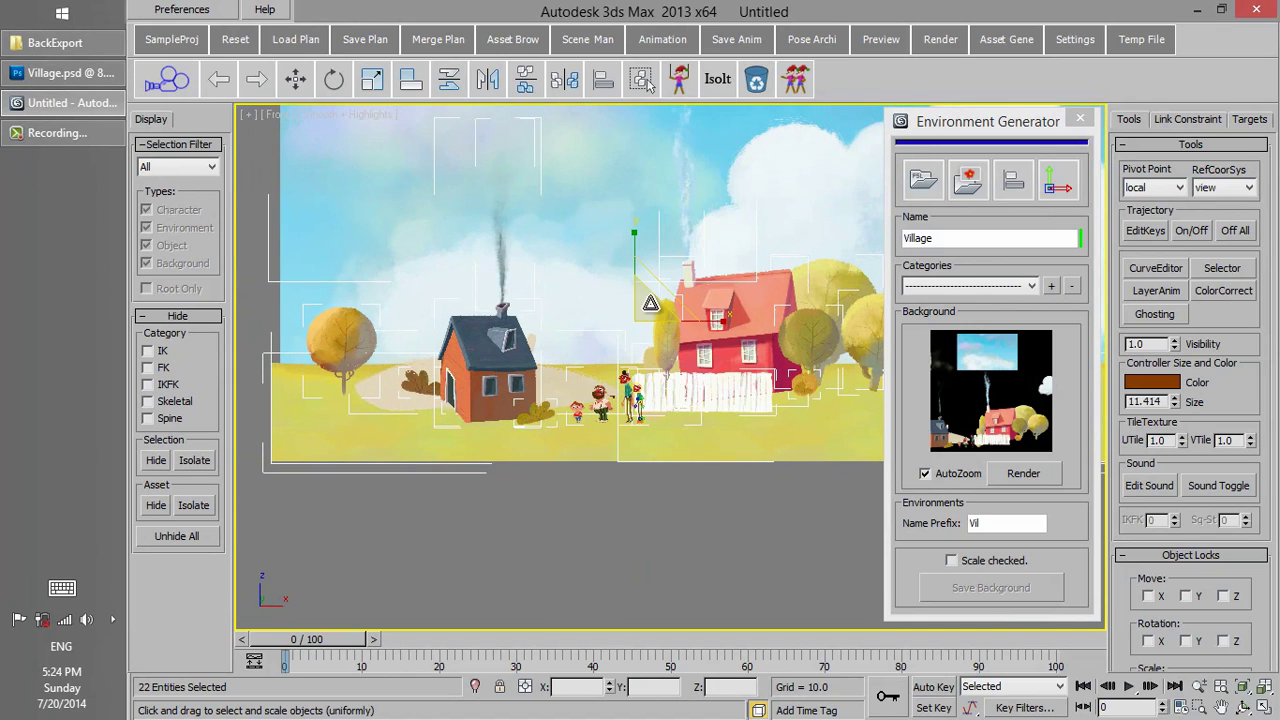
{"action": "left_click_drag", "start_coordinate": [656, 292], "coordinate": [663, 318]}
{"action": "right_click", "coordinate": [637, 288]}
{"action": "left_click", "coordinate": [656, 300]}
{"action": "scroll", "coordinate": [663, 318], "scroll_direction": "up", "scroll_amount": 2}
{"action": "scroll", "coordinate": [663, 318], "scroll_direction": "up", "scroll_amount": 4}
{"action": "middle_click_drag", "start_coordinate": [590, 318], "coordinate": [637, 217]}
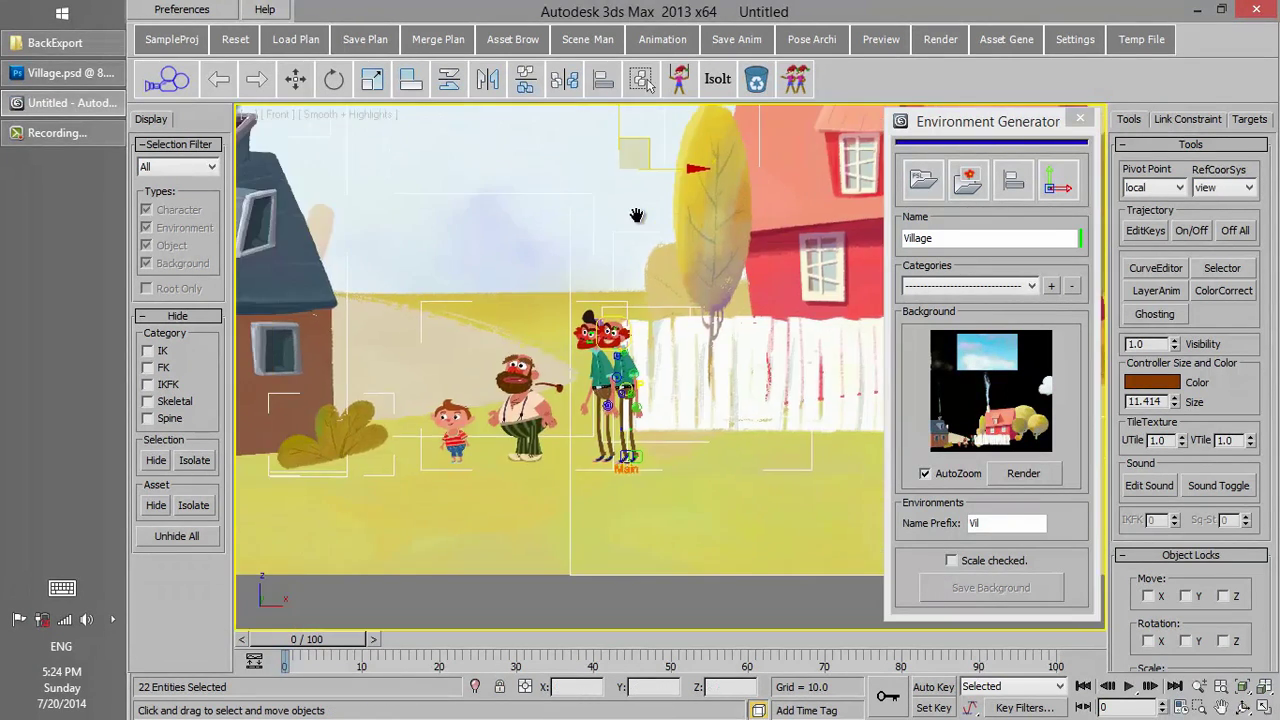
- Delete the Man character in front of the village and frame the whole village in the Front view
{"action": "scroll", "coordinate": [589, 286], "scroll_direction": "down", "scroll_amount": 6}
{"action": "middle_click_drag", "start_coordinate": [589, 286], "coordinate": [755, 430], "text": "alt"}
{"action": "left_click", "coordinate": [698, 370]}
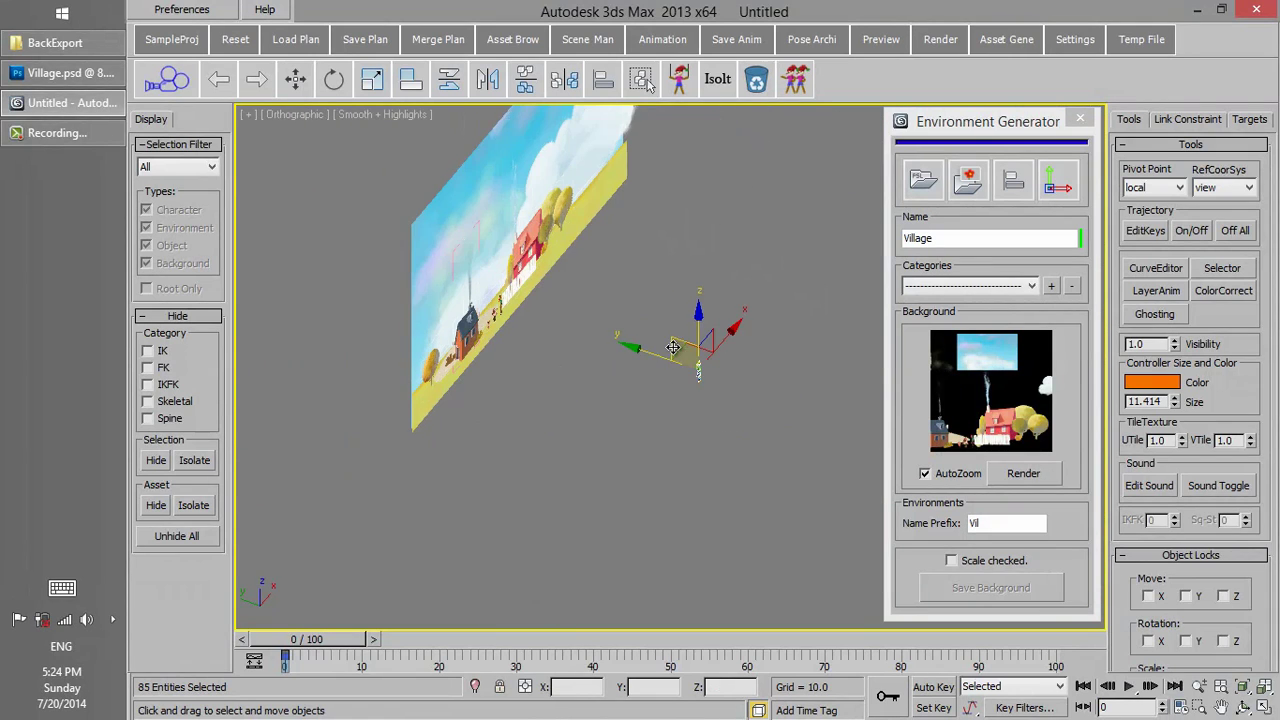
{"action": "key", "text": "Delete"}
{"action": "key", "text": "f"}
{"action": "key", "text": "z"}
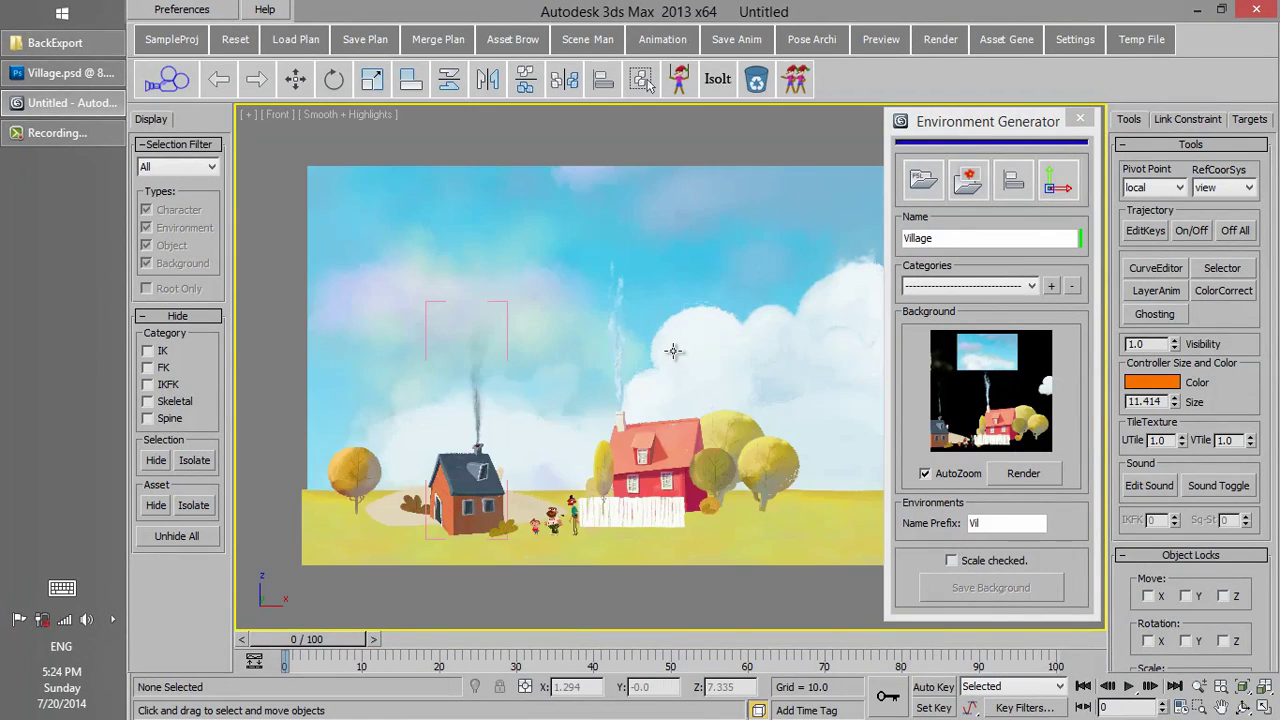
- Assign the Village background to the Temp category and render its thumbnail with AutoZoom
{"action": "scroll", "coordinate": [694, 351], "scroll_direction": "down", "scroll_amount": 3}
{"action": "scroll", "coordinate": [665, 345], "scroll_direction": "up", "scroll_amount": 3}
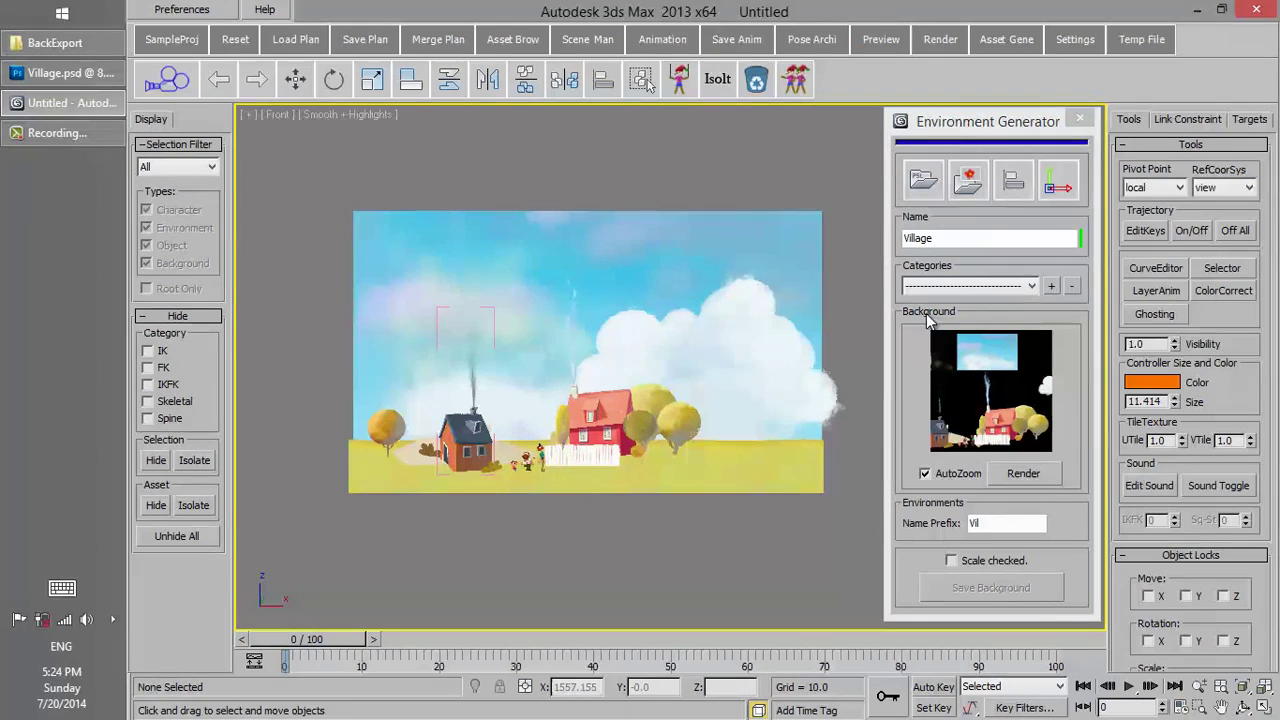
{"action": "left_click", "coordinate": [957, 291]}
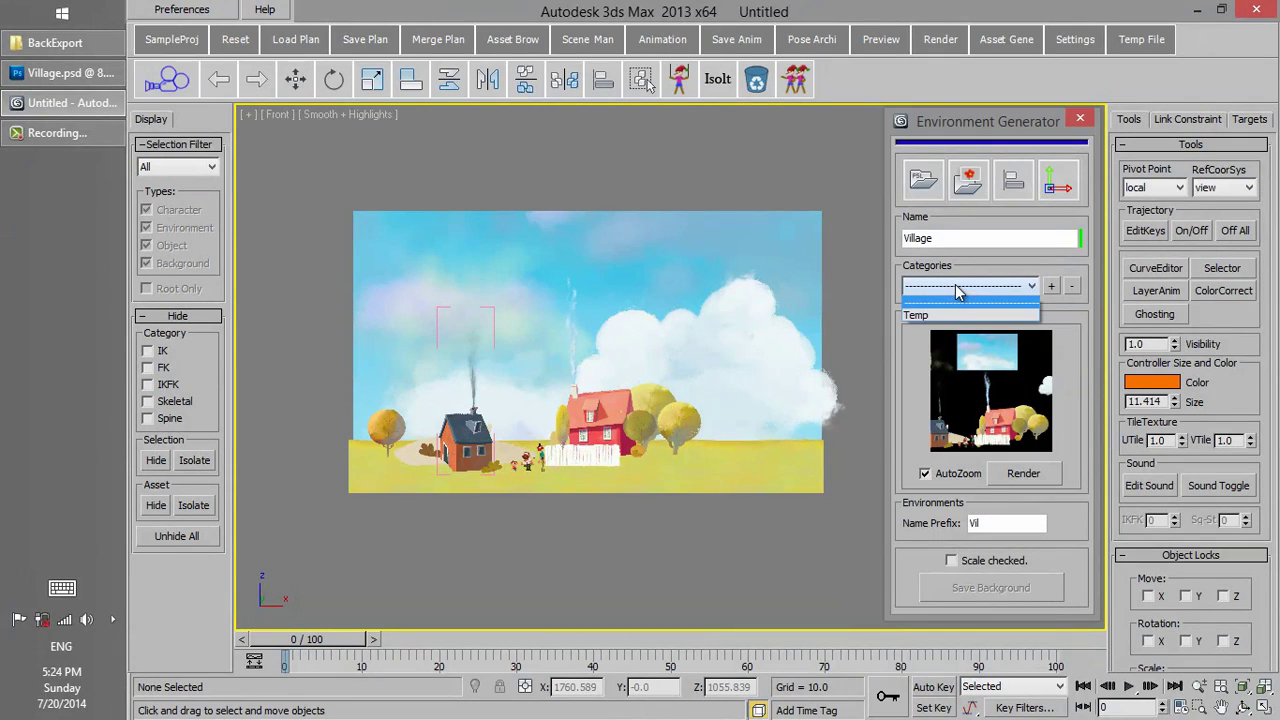
{"action": "left_click", "coordinate": [950, 315]}
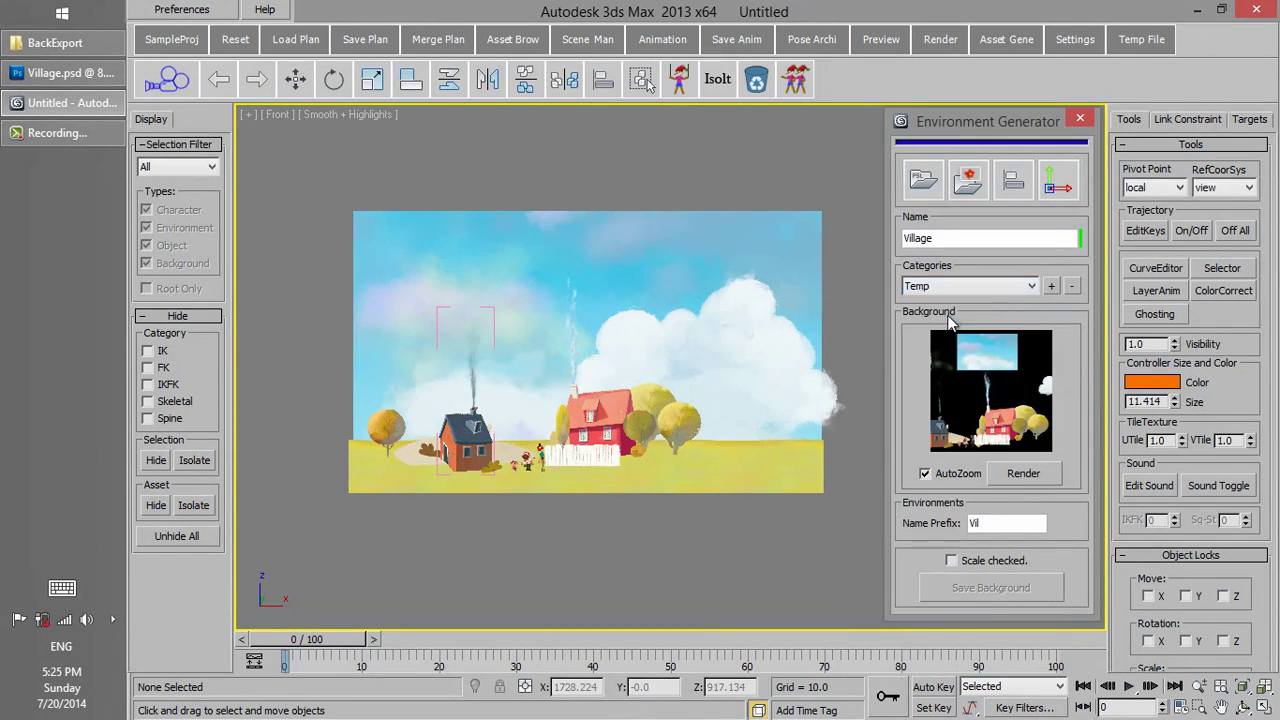
{"action": "left_click", "coordinate": [1024, 473]}
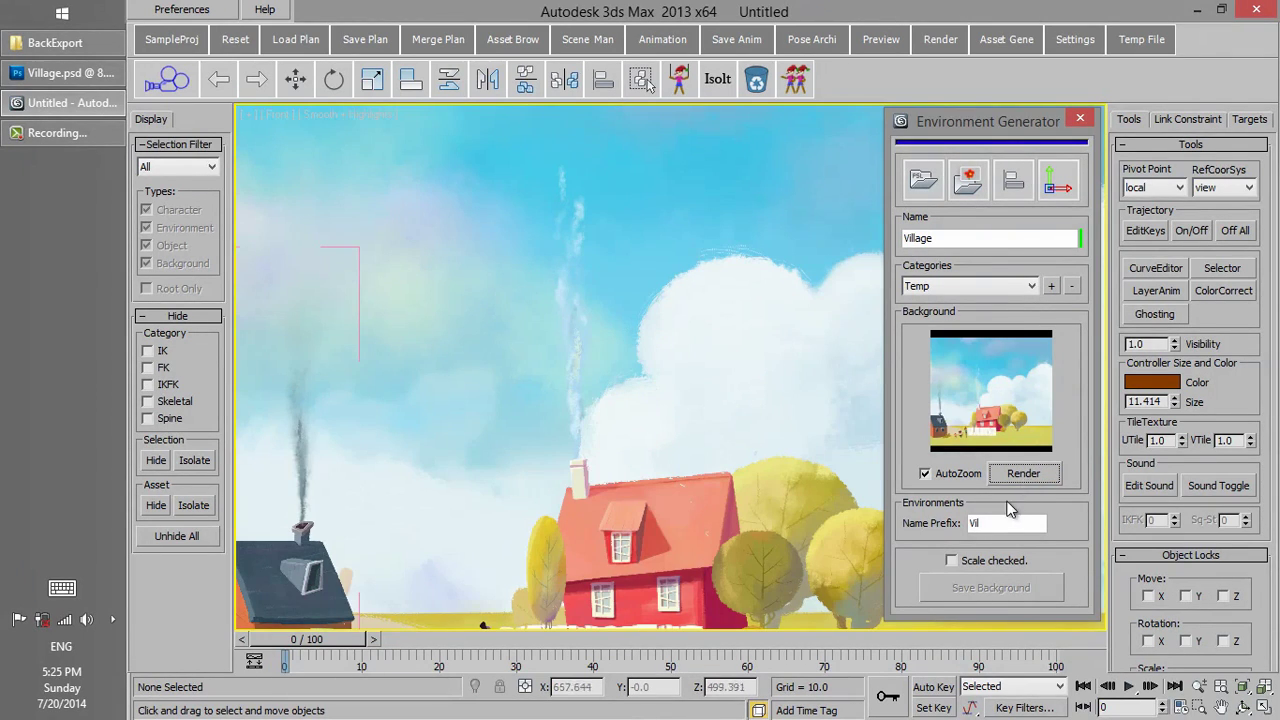
- Mark the scale as checked and save the background, keeping the name Village and the prefix Vil
{"action": "left_click_drag", "start_coordinate": [999, 523], "coordinate": [968, 522]}
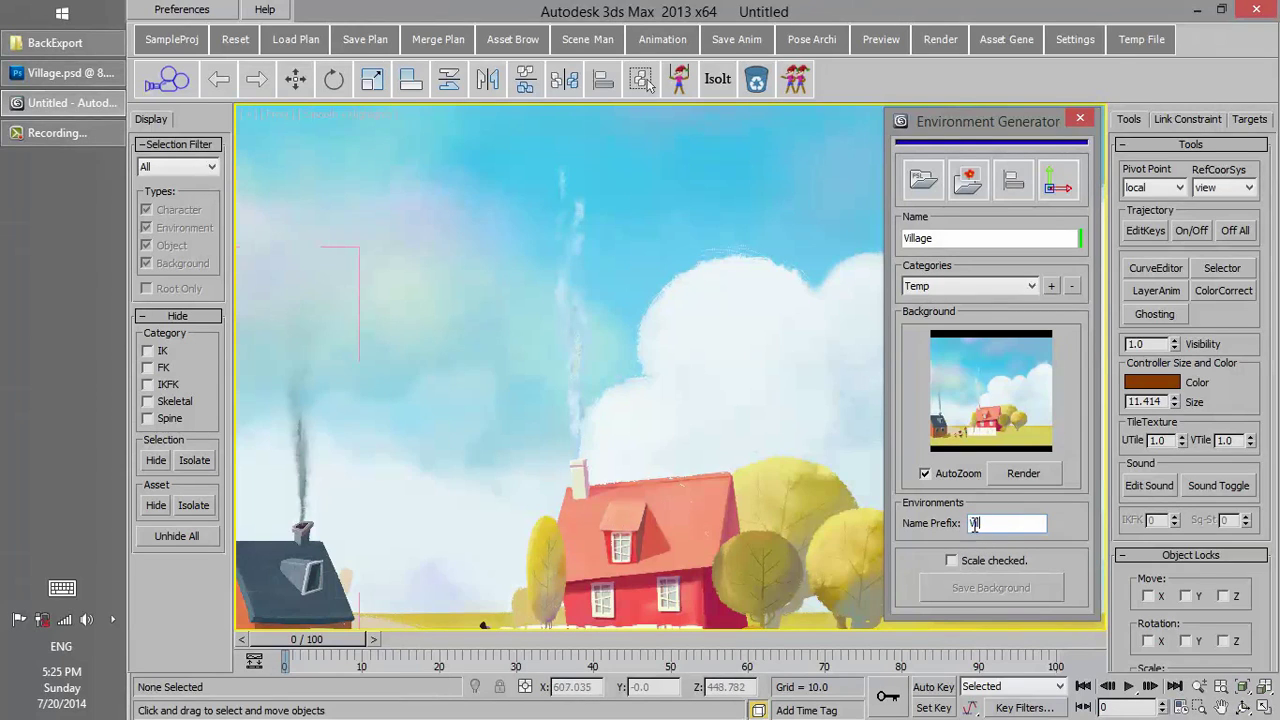
{"action": "left_click_drag", "start_coordinate": [938, 238], "coordinate": [904, 240]}
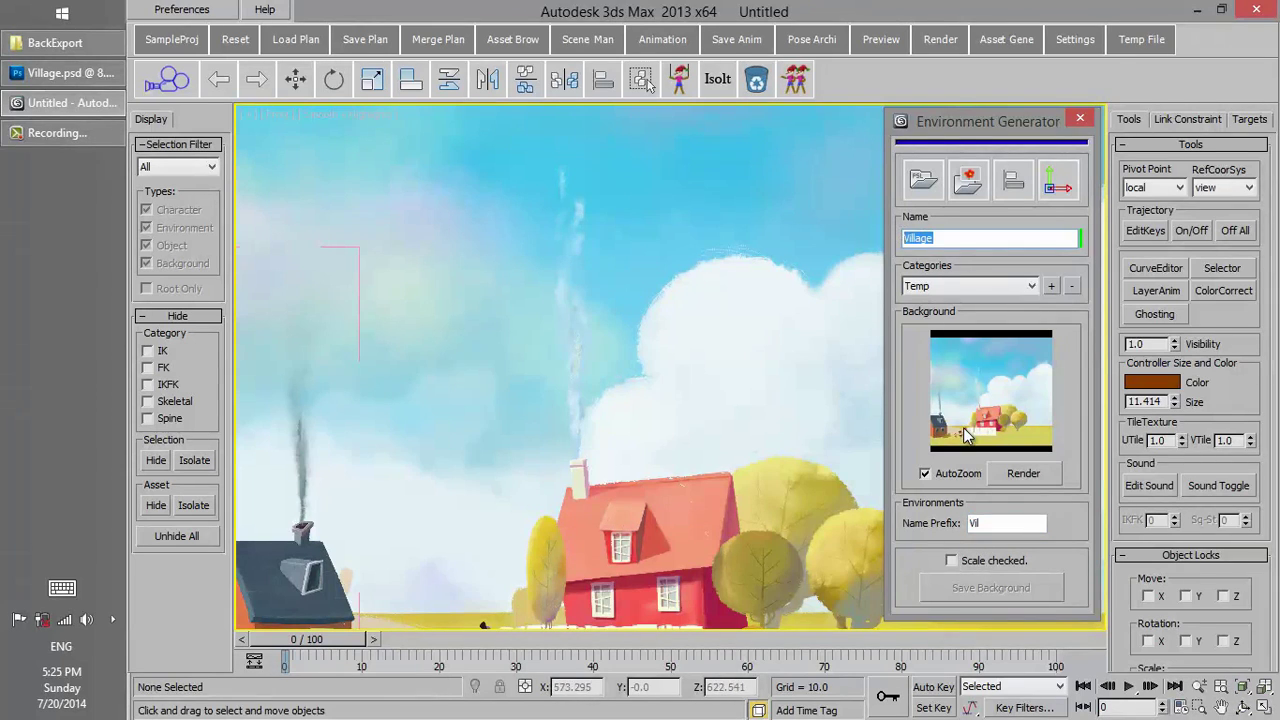
{"action": "left_click", "coordinate": [952, 560]}
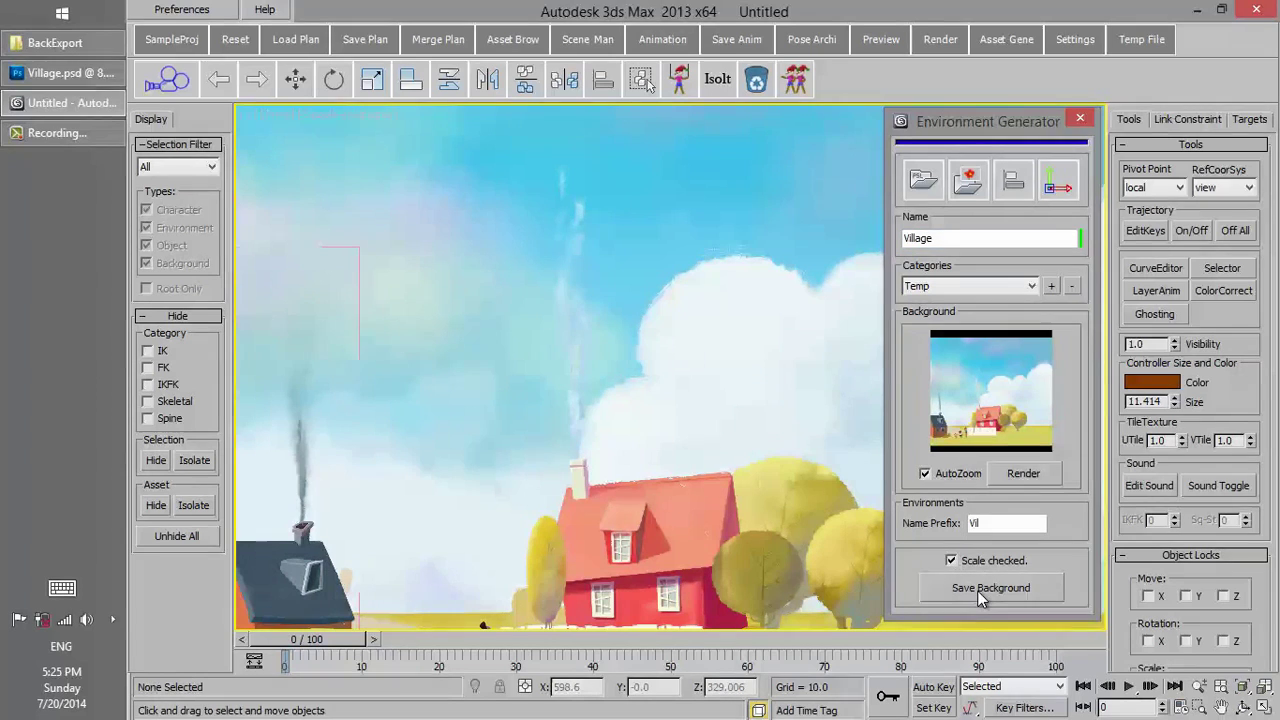
{"action": "left_click", "coordinate": [980, 590]}
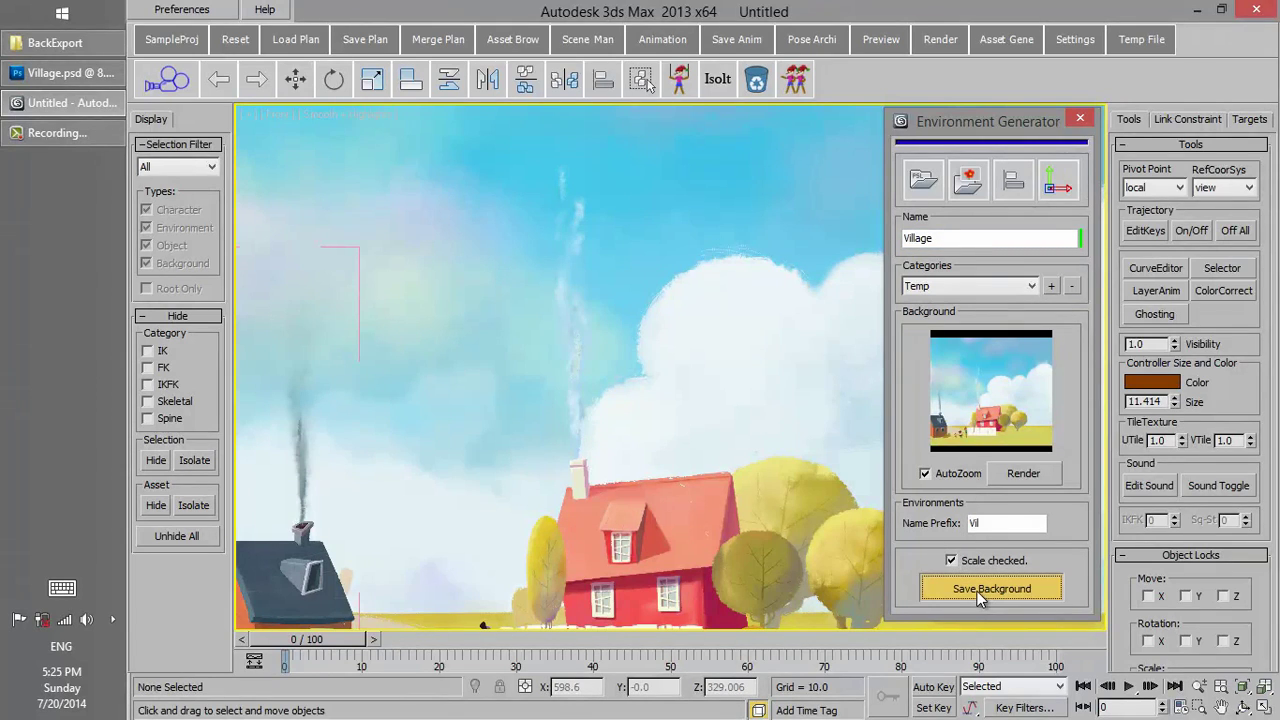
{"action": "left_click", "coordinate": [977, 591]}
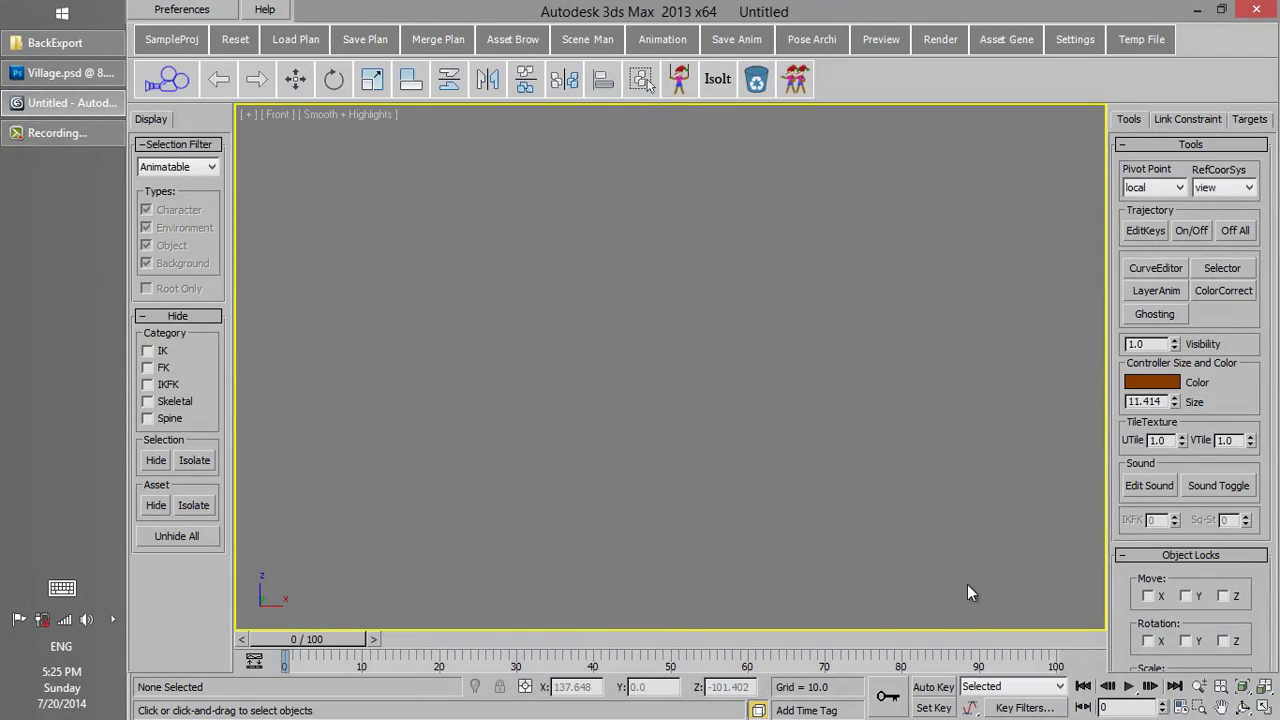
- Import the saved village background from the Temp category of the Asset Browser's backgrounds into the scene
{"action": "left_click", "coordinate": [527, 42]}
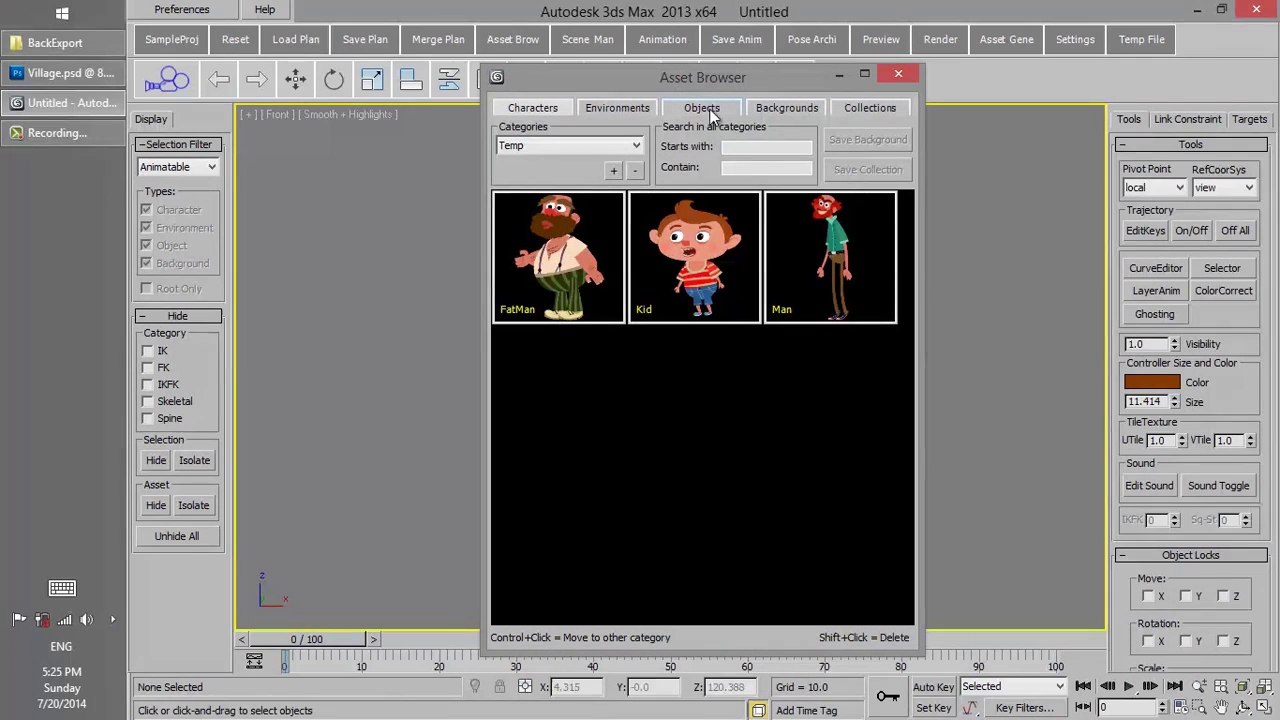
{"action": "left_click", "coordinate": [772, 112]}
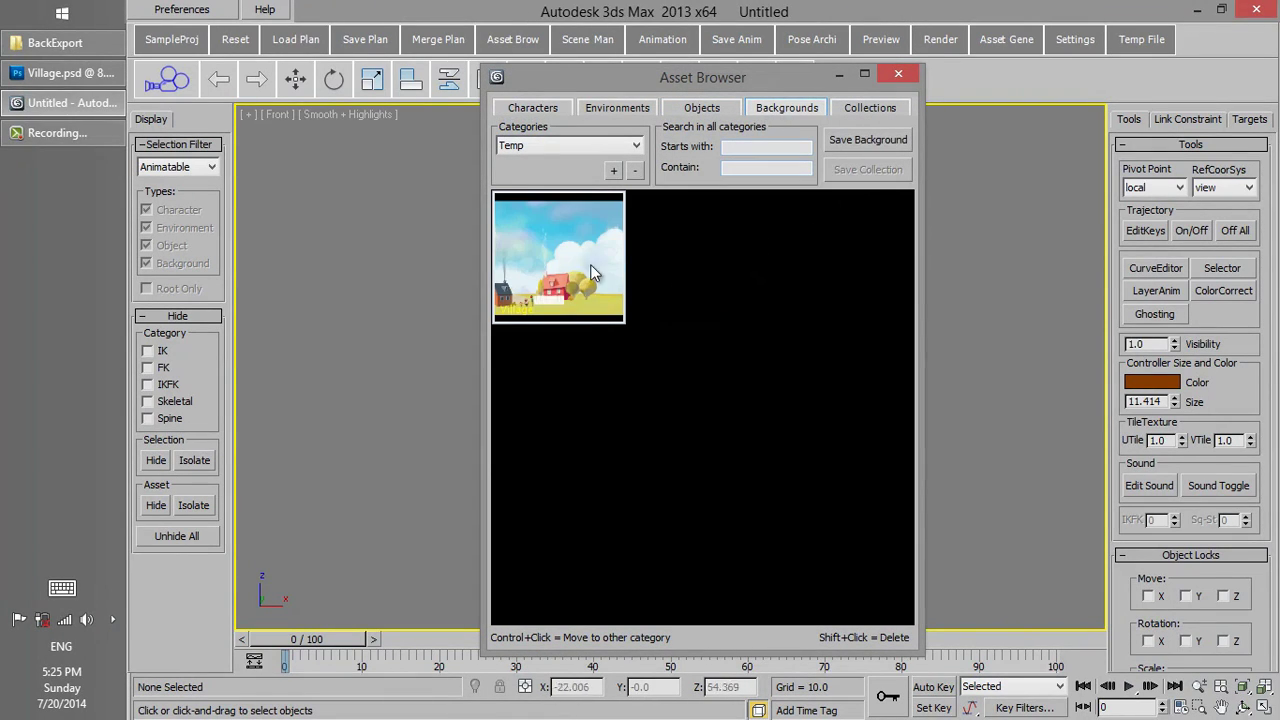
{"action": "left_click_drag", "start_coordinate": [693, 77], "coordinate": [1060, 101]}
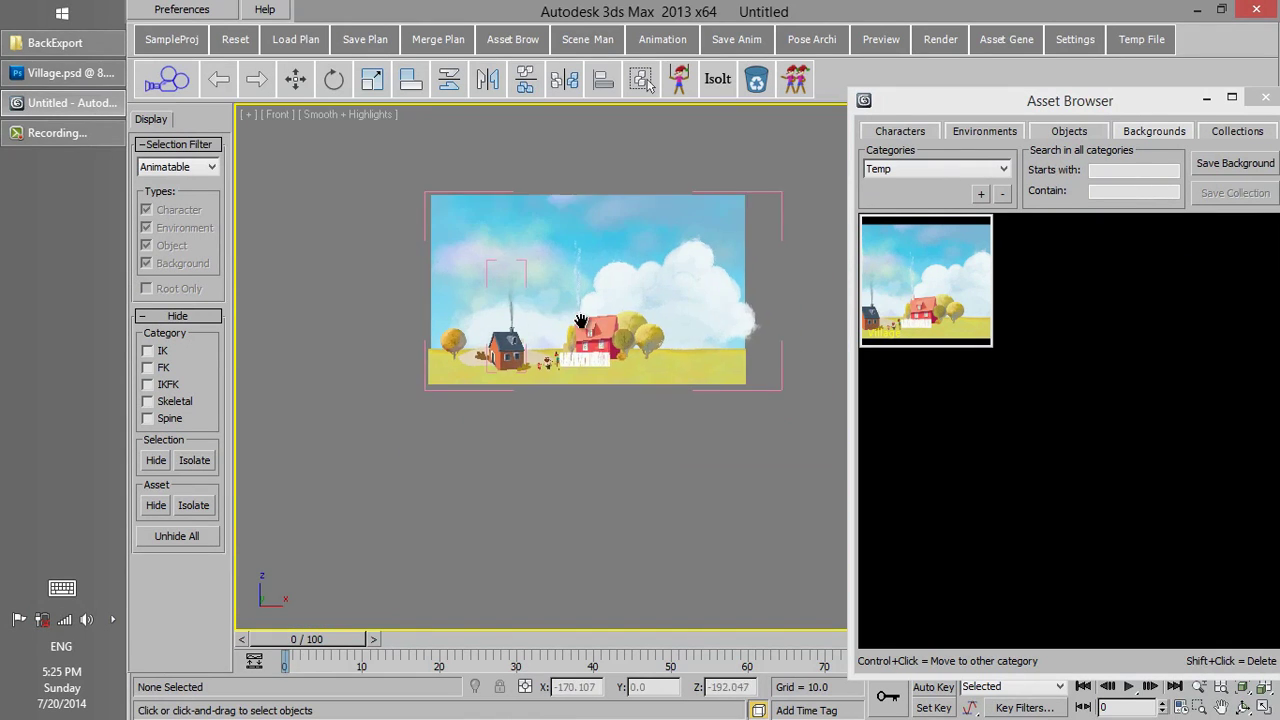
- Show the Village category of the Asset Browser's environments and enlarge the browser window beside the scene
{"action": "left_click_drag", "start_coordinate": [975, 101], "coordinate": [933, 68]}
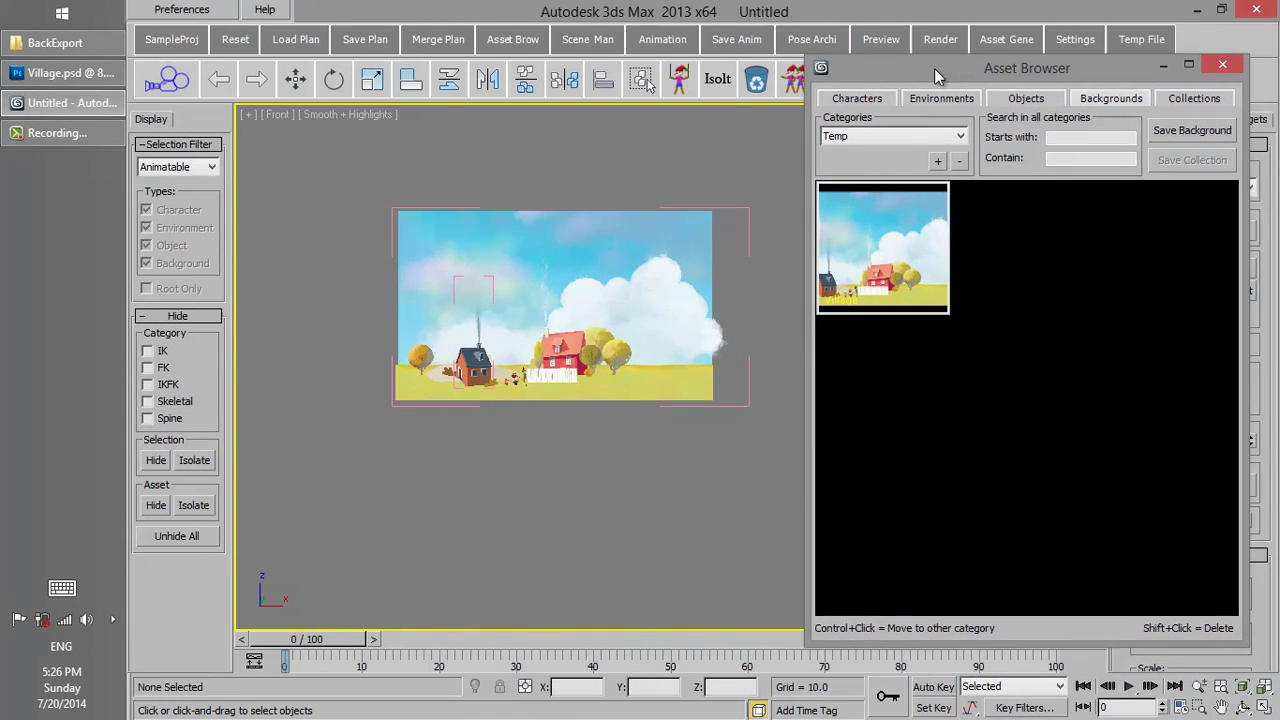
{"action": "left_click", "coordinate": [930, 104]}
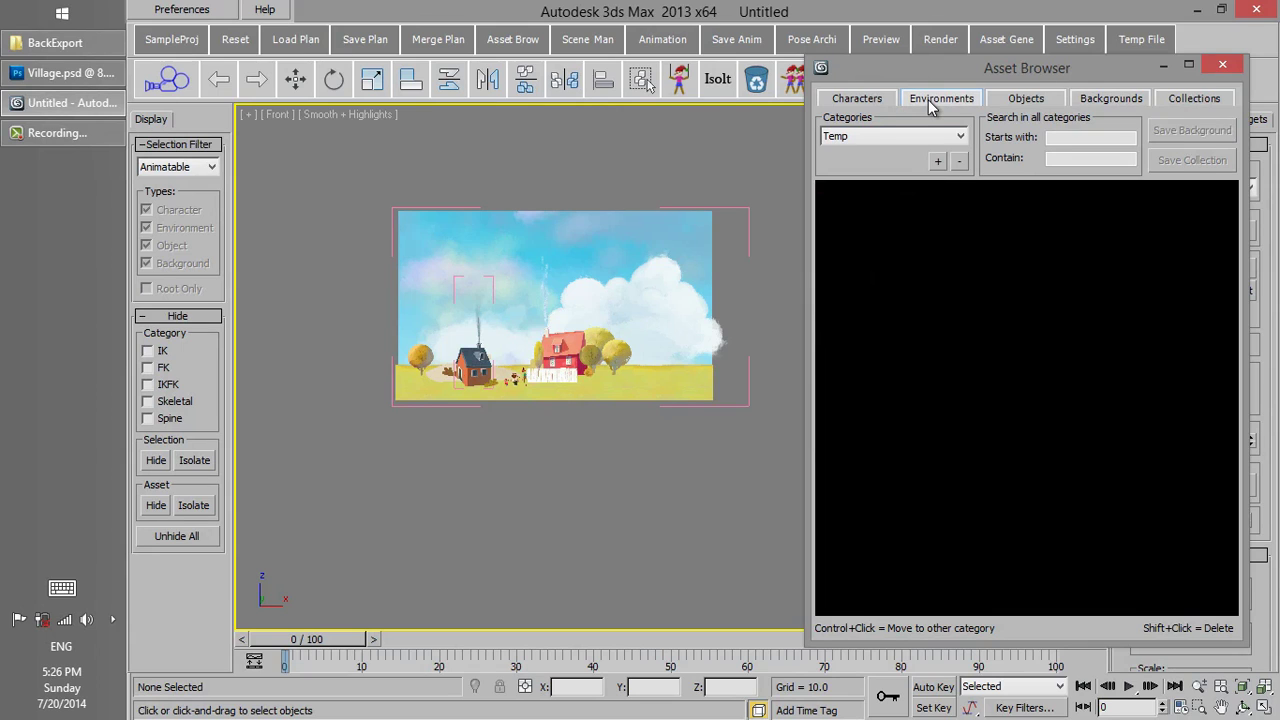
{"action": "left_click", "coordinate": [915, 137]}
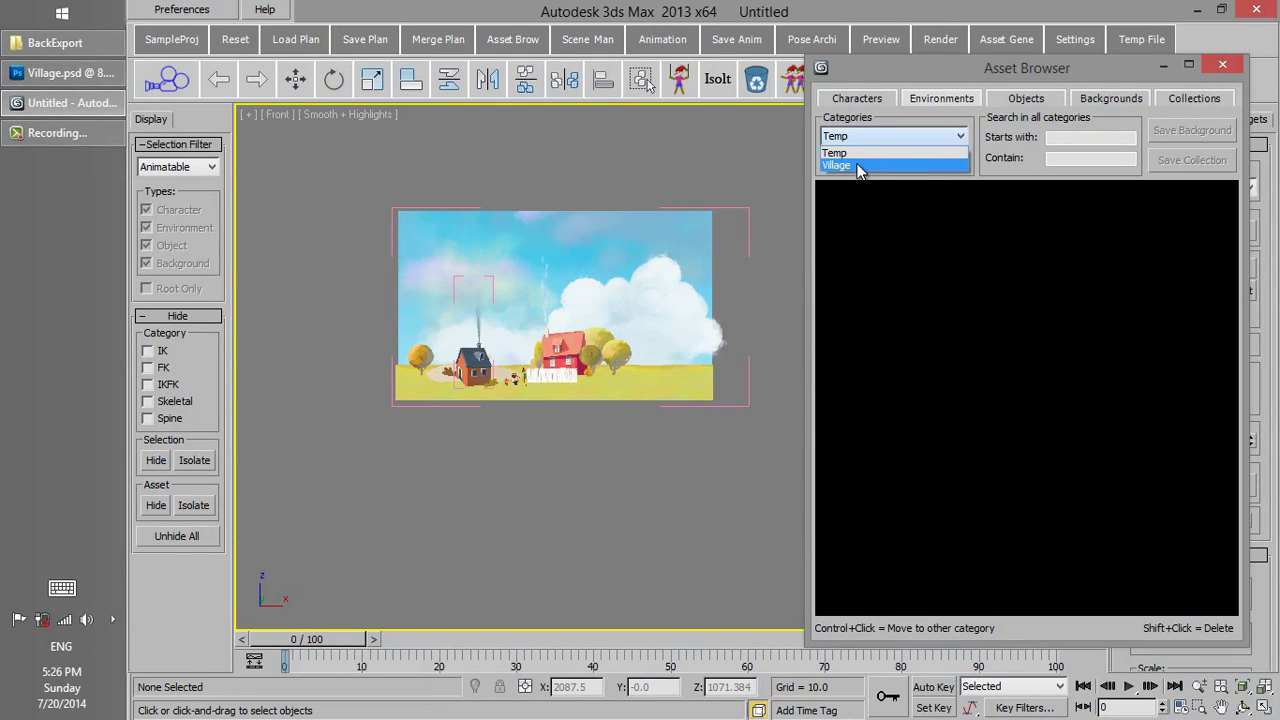
{"action": "left_click", "coordinate": [858, 166]}
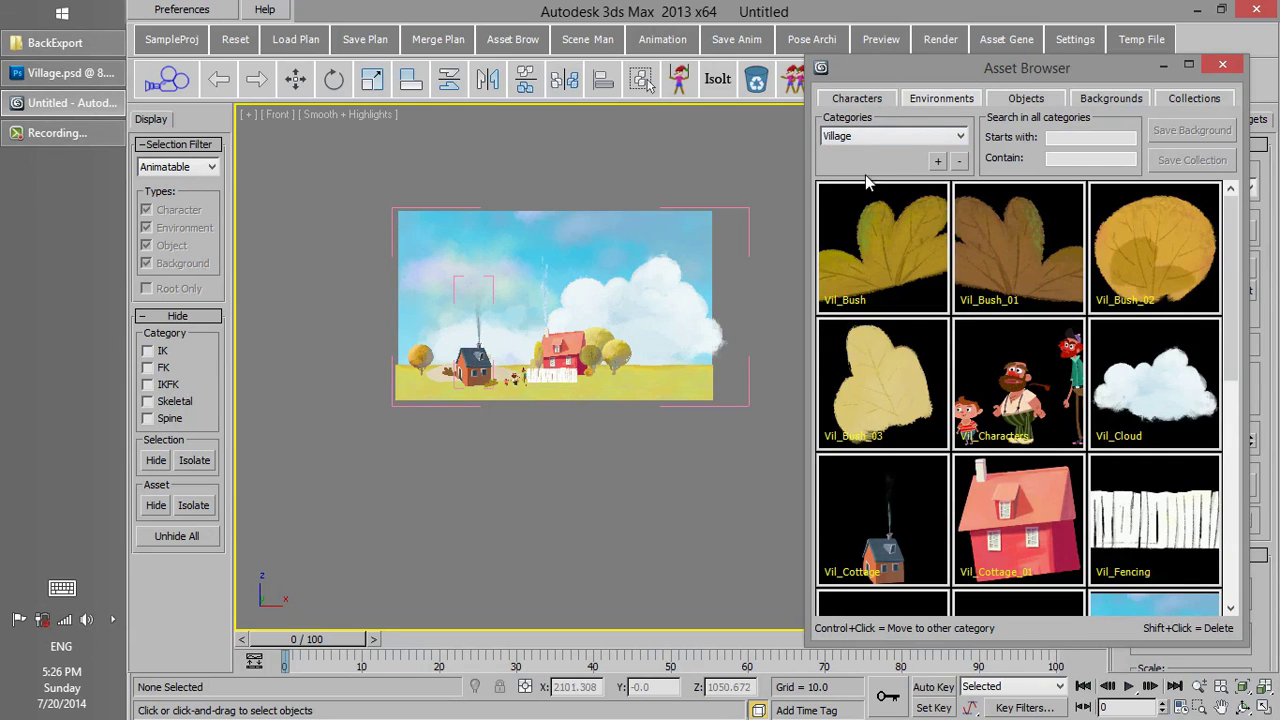
{"action": "left_click_drag", "start_coordinate": [965, 76], "coordinate": [921, 34]}
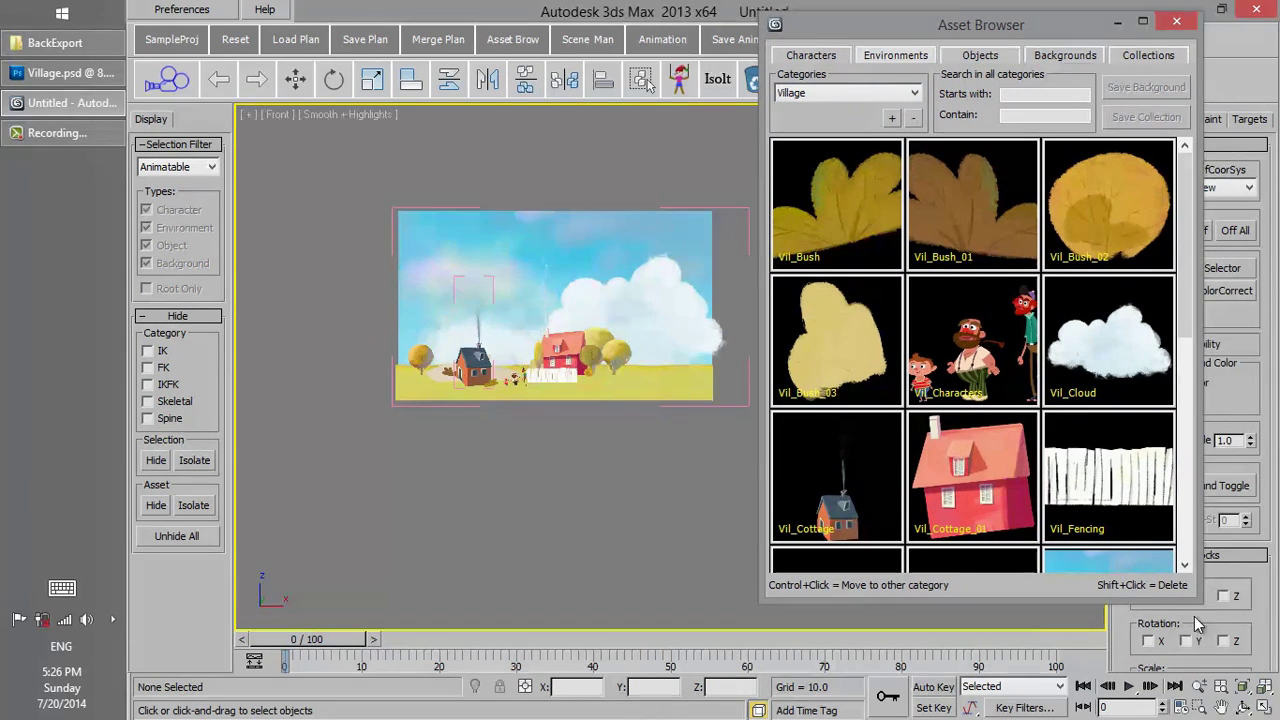
{"action": "left_click_drag", "start_coordinate": [1205, 602], "coordinate": [1245, 716]}
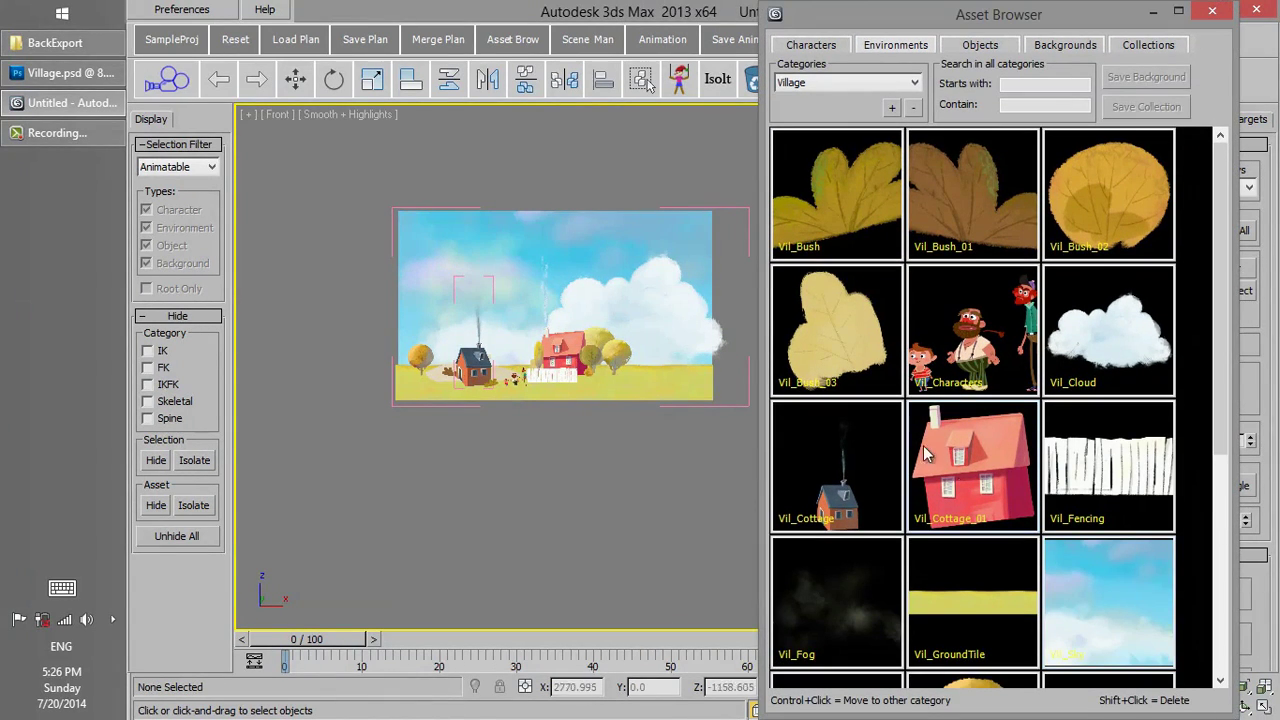
- Place one Vil_Bush_03, two Vil_Bush_01 and two Vil_Fencing assets below the village background
{"action": "left_click_drag", "start_coordinate": [845, 332], "coordinate": [589, 507]}
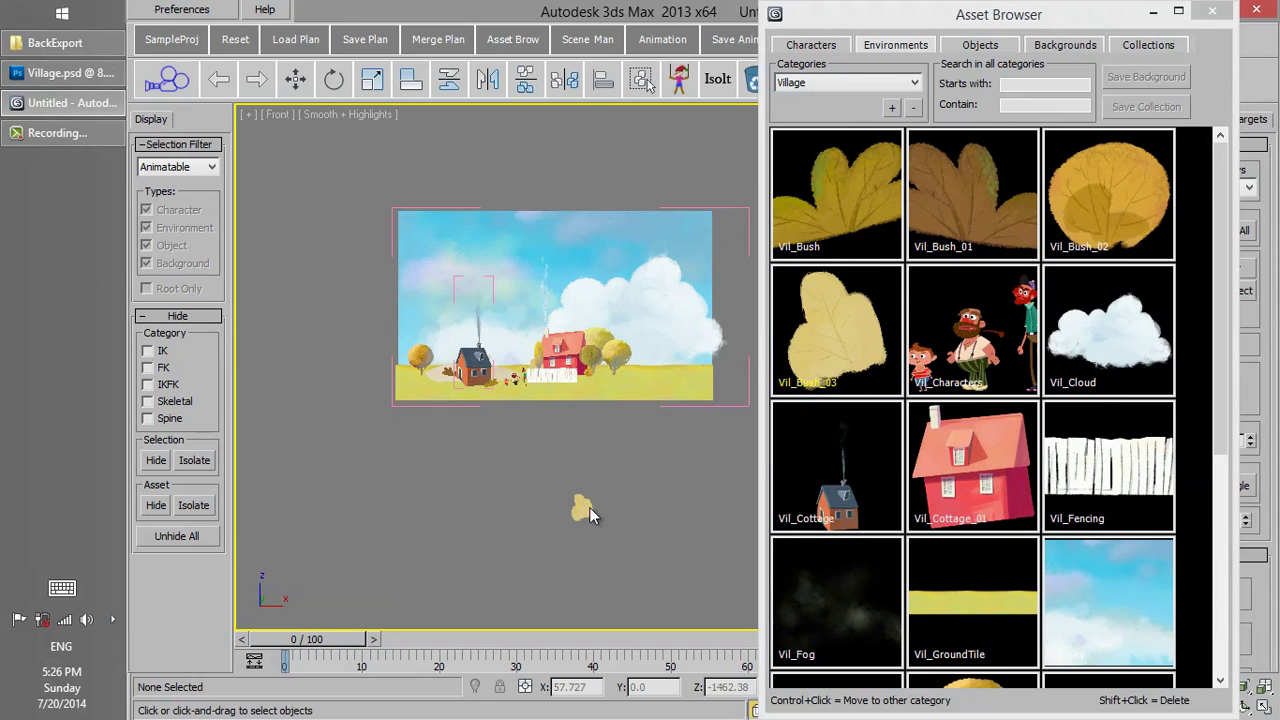
{"action": "left_click_drag", "start_coordinate": [951, 214], "coordinate": [536, 483]}
{"action": "left_click_drag", "start_coordinate": [1060, 487], "coordinate": [582, 450]}
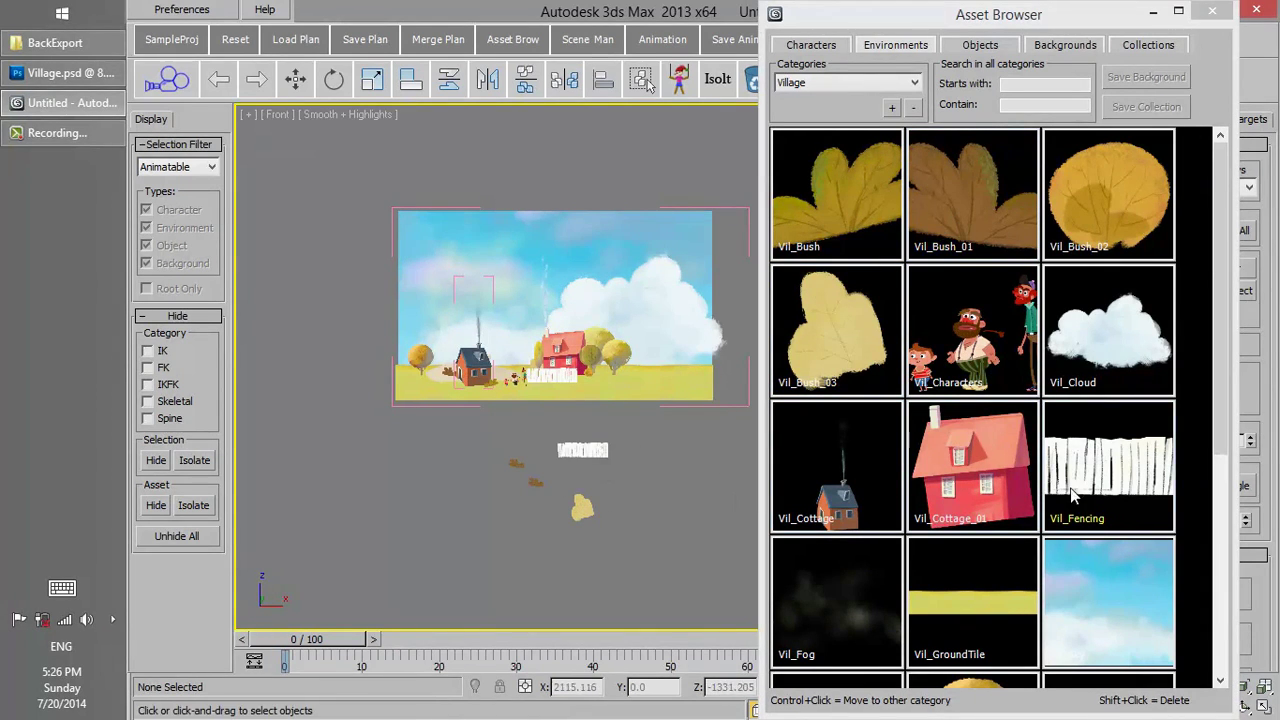
{"action": "left_click", "coordinate": [646, 453]}
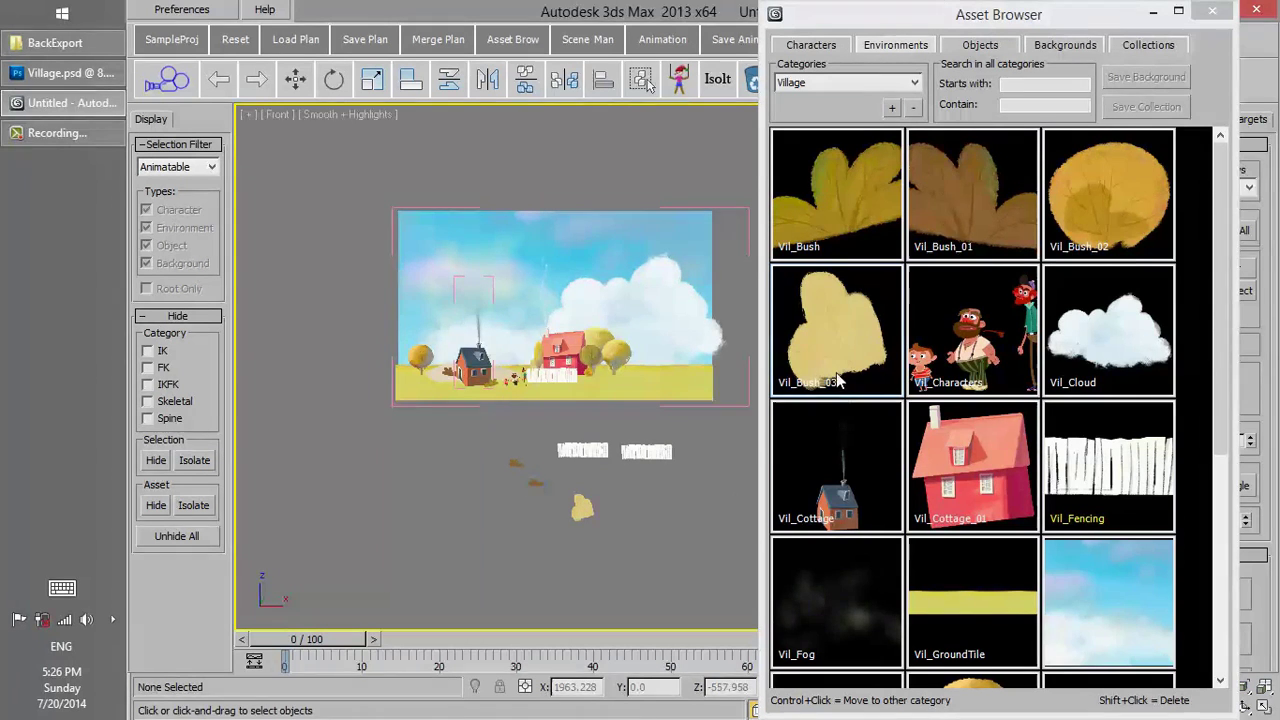